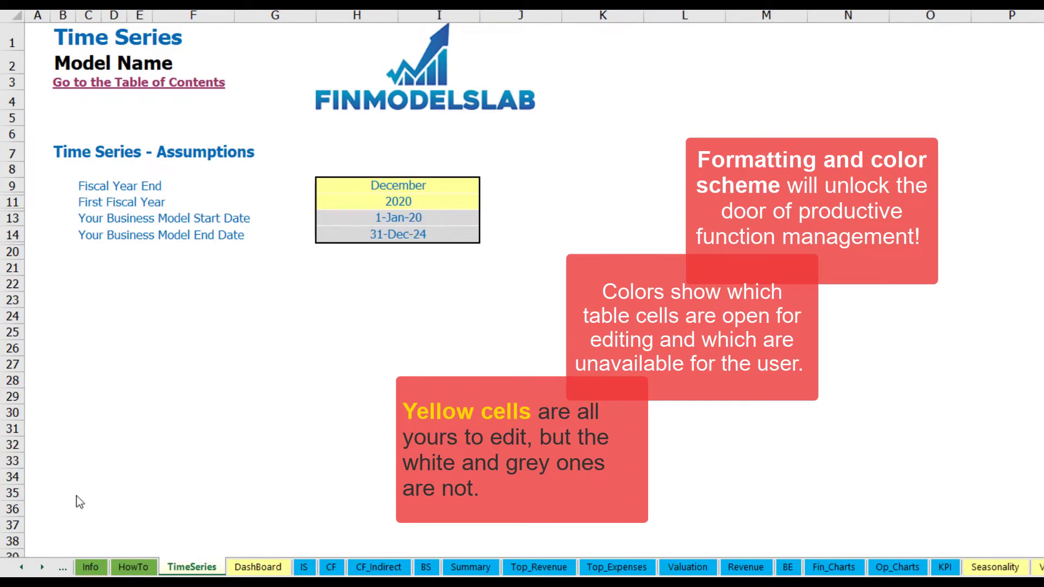
# - Look through the workbook's colour-coded sheet names from the instruction sheets to the calculation sheets and back
pyautogui.click(43, 569)
pyautogui.click(43, 569)
pyautogui.click(43, 569)
pyautogui.click(43, 569)
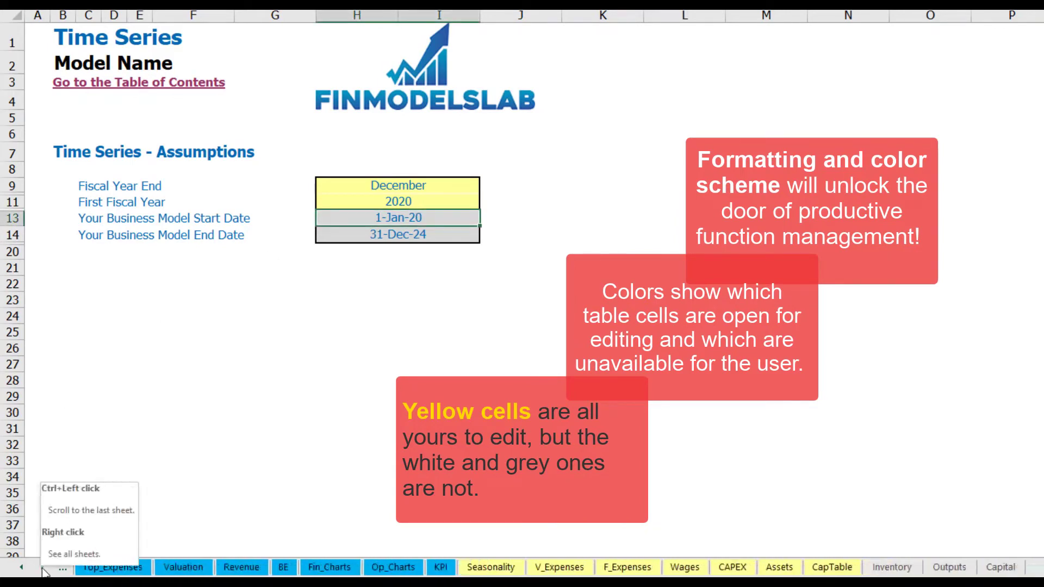
pyautogui.click(24, 571)
pyautogui.click(24, 571)
pyautogui.click(24, 571)
pyautogui.click(24, 571)
pyautogui.click(24, 571)
pyautogui.click(24, 571)
pyautogui.click(24, 571)
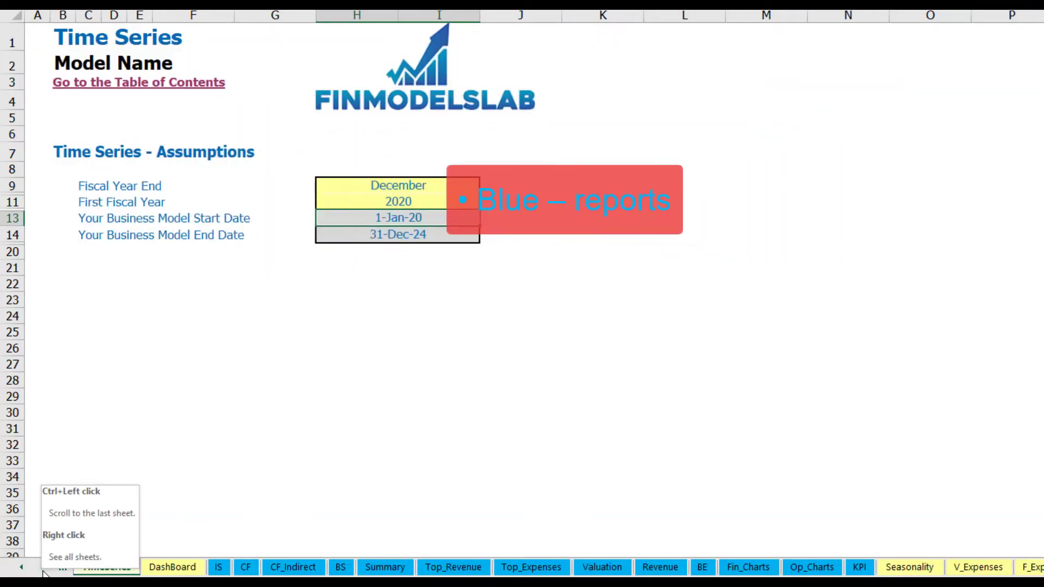
pyautogui.click(43, 569)
pyautogui.click(43, 569)
pyautogui.click(43, 569)
pyautogui.click(43, 569)
pyautogui.click(43, 568)
pyautogui.click(43, 569)
pyautogui.click(43, 569)
pyautogui.click(43, 569)
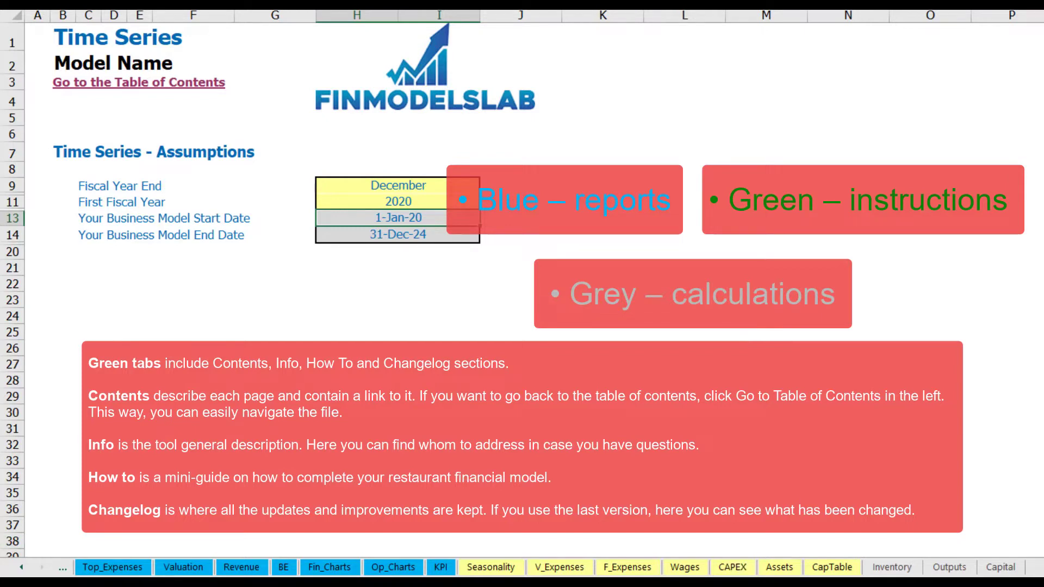
# - Open the Contents sheet, follow its Financial Statements Summary link, and return to the table of contents
pyautogui.moveTo(21, 572); pyautogui.dragTo(22, 573)
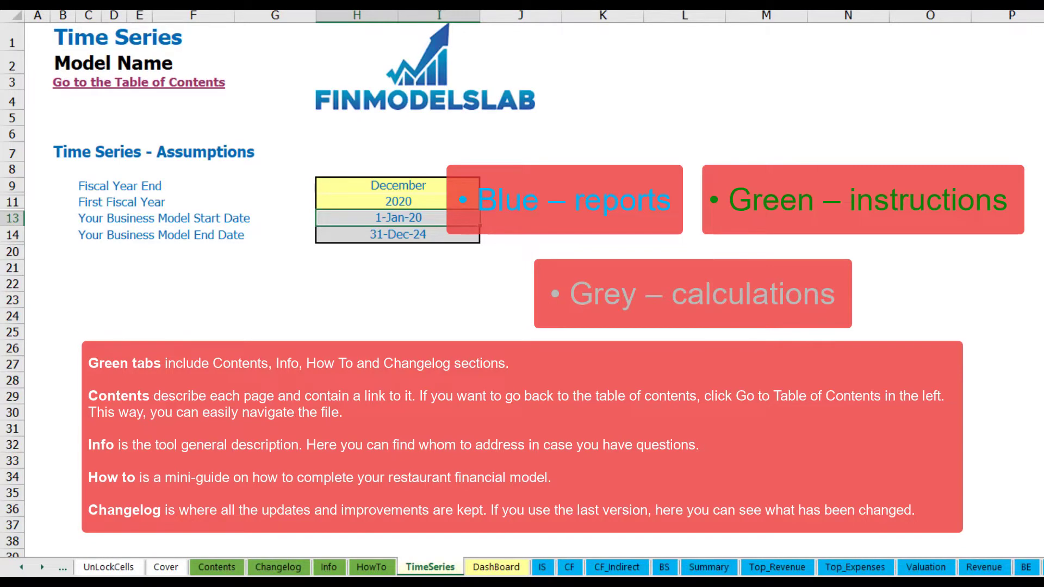
pyautogui.click(216, 568)
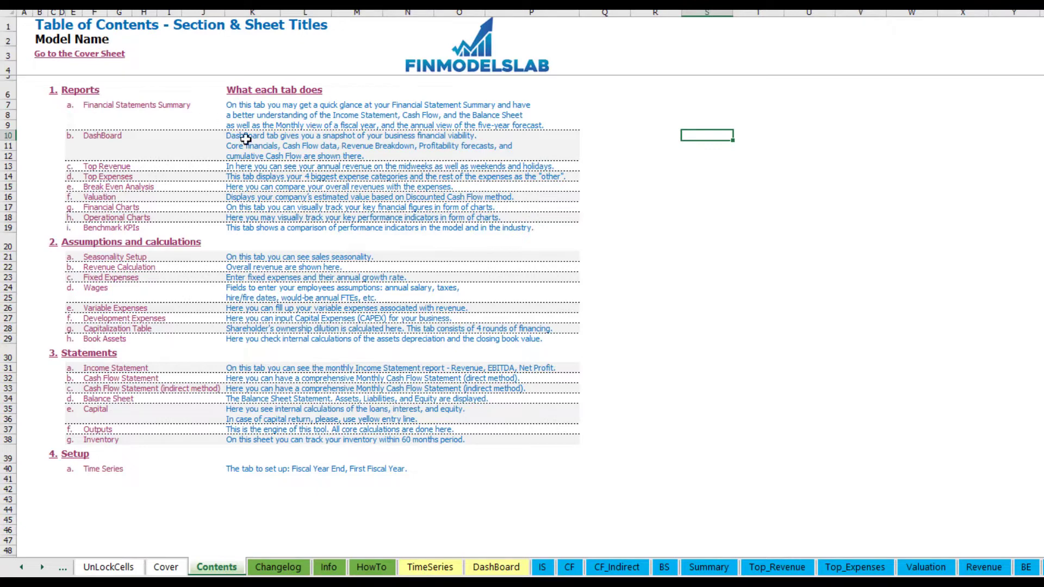
pyautogui.click(122, 111)
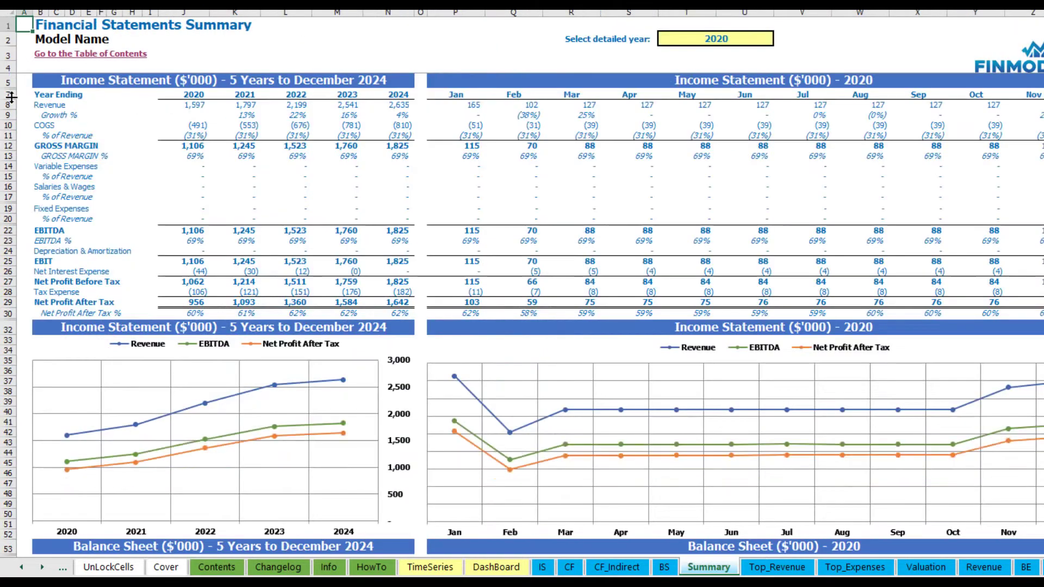
pyautogui.click(44, 53)
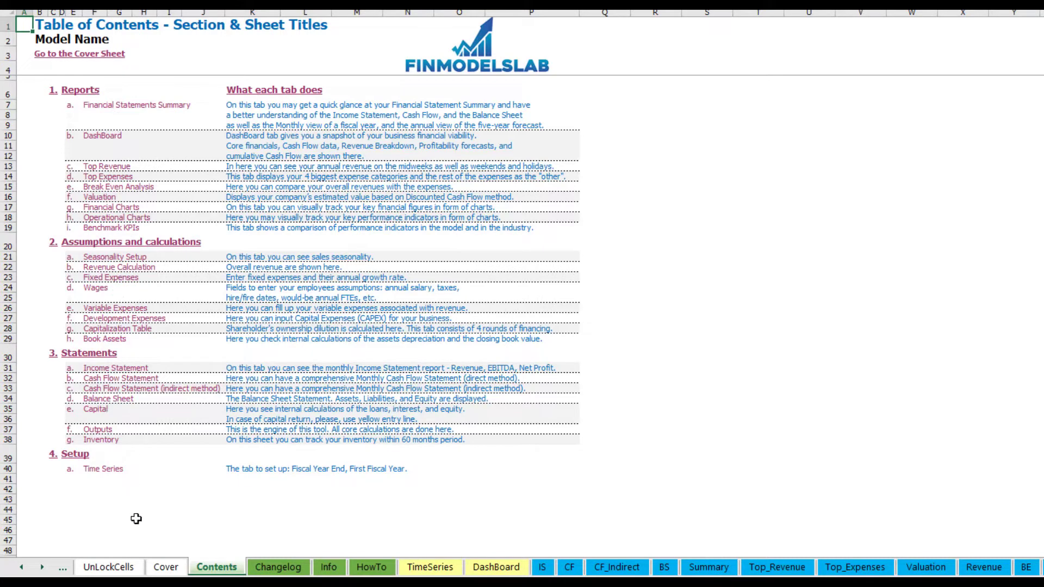
# - Open the HowTo sheet and read through its guidance on the model's sections, from Cover to Top Revenue
pyautogui.click(372, 572)
pyautogui.scroll(20, 131, 217)
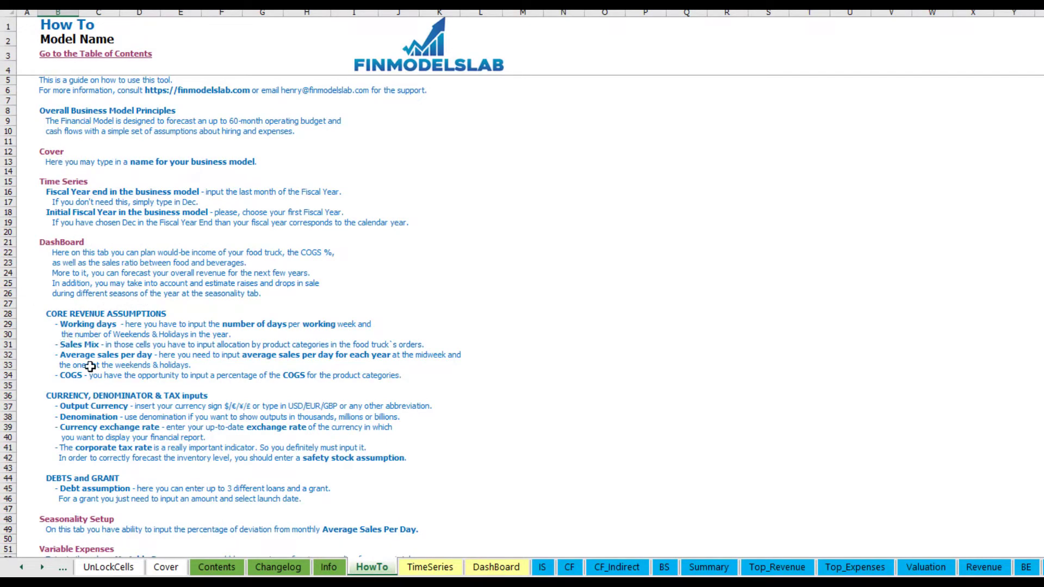
pyautogui.scroll(-7, 74, 326)
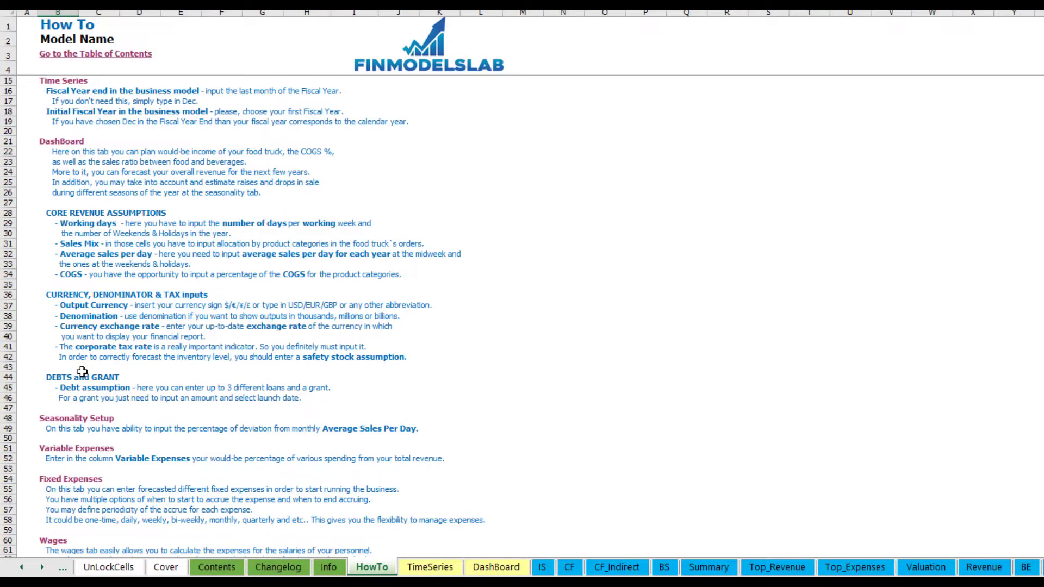
pyautogui.scroll(-7, 70, 414)
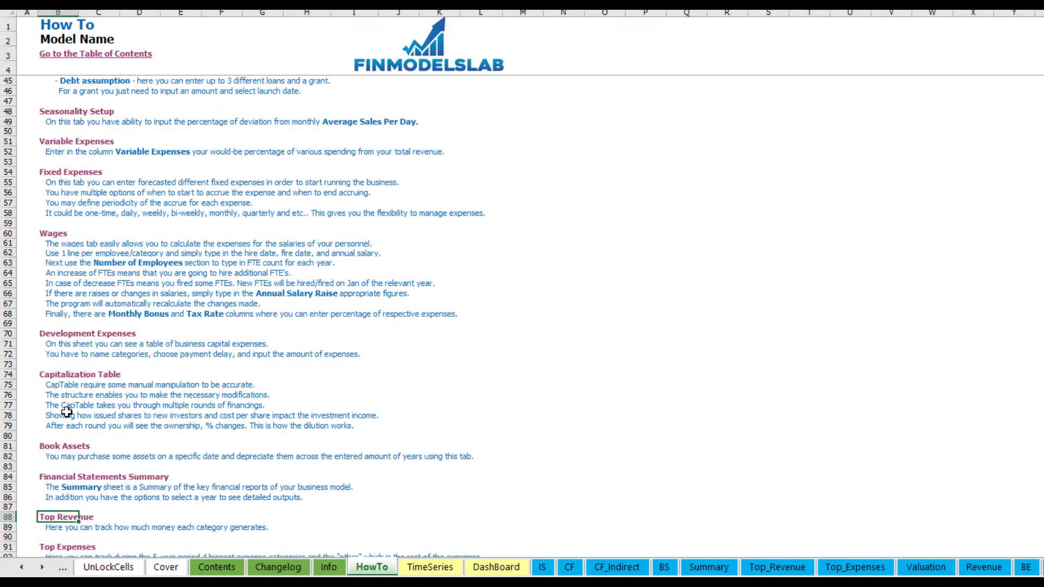
pyautogui.scroll(13, 75, 410)
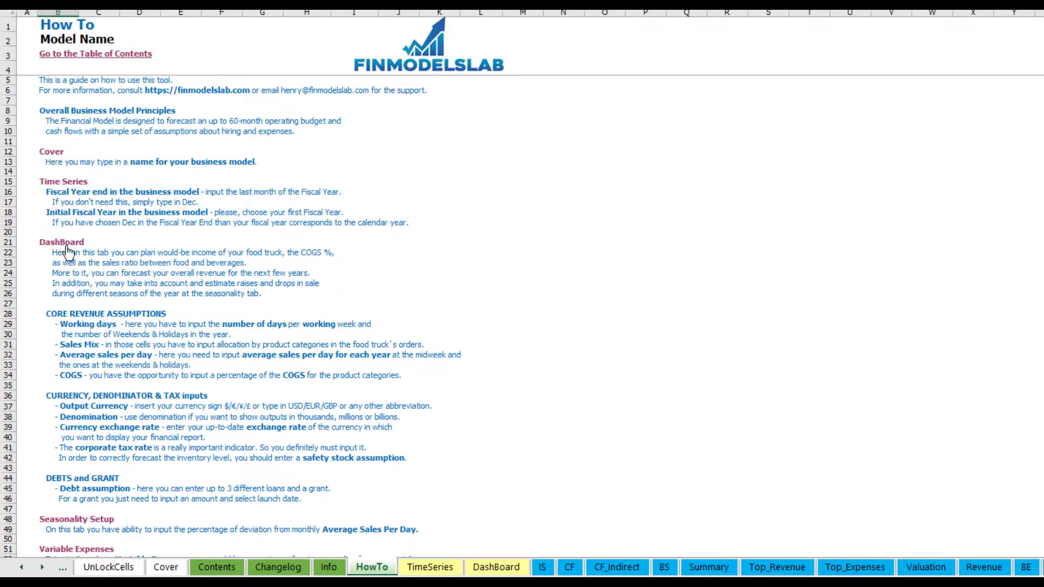
pyautogui.scroll(-3, 60, 288)
pyautogui.scroll(-9, 62, 295)
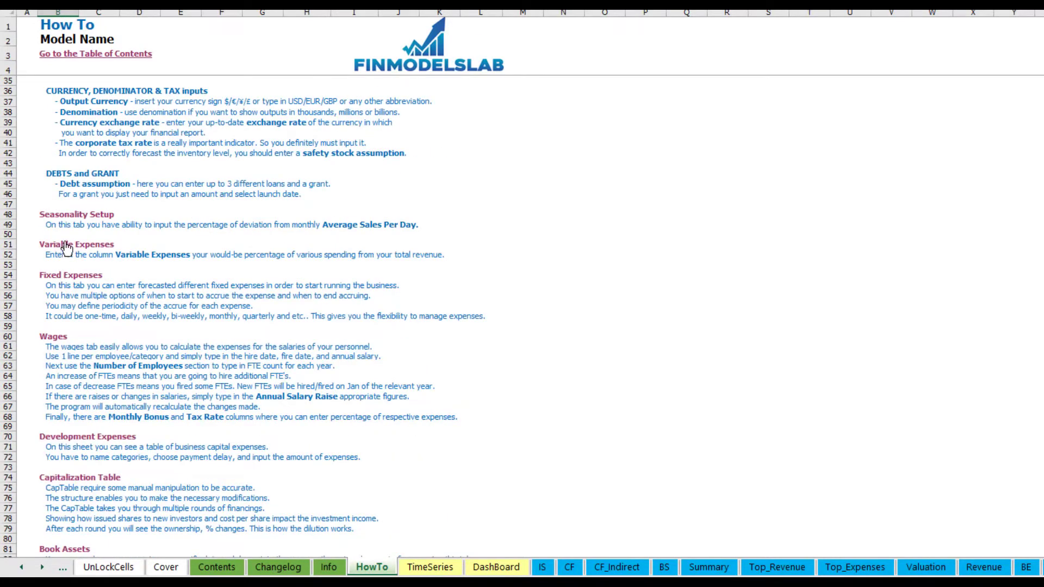
# - Go to the Wages sheet and rename the first staff category as CFO
pyautogui.click(55, 446)
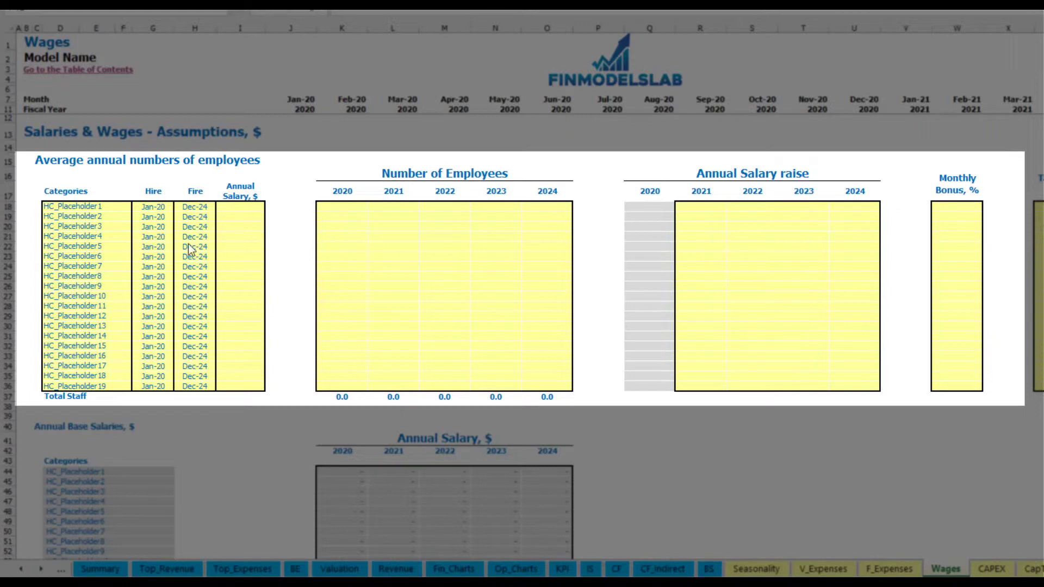
pyautogui.click(116, 207)
pyautogui.write('CF')
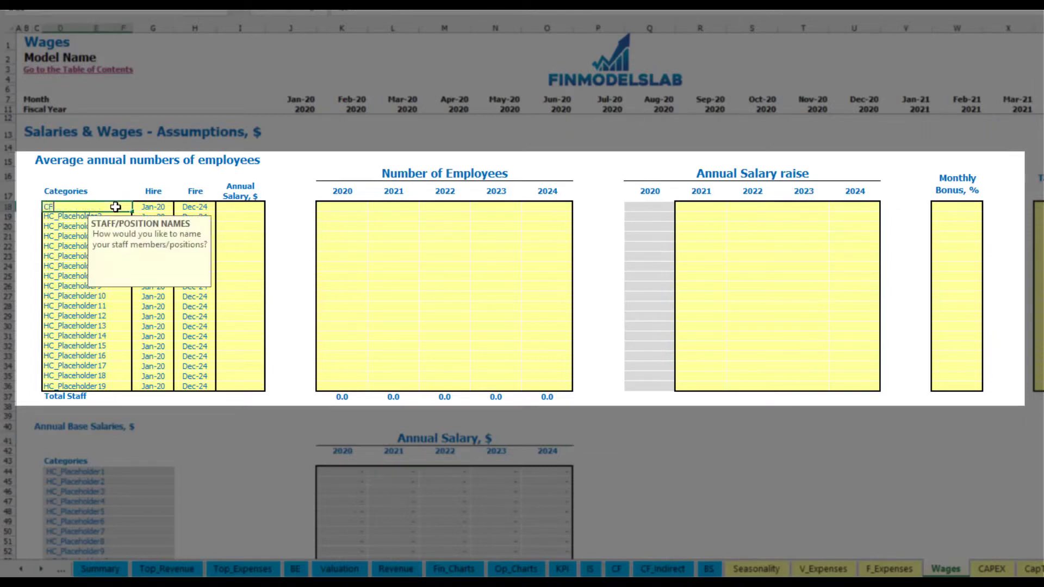
pyautogui.press('Return')
# - Set the CFO's hire date to Mar-20 and annual salary to 50,000
pyautogui.click(158, 207)
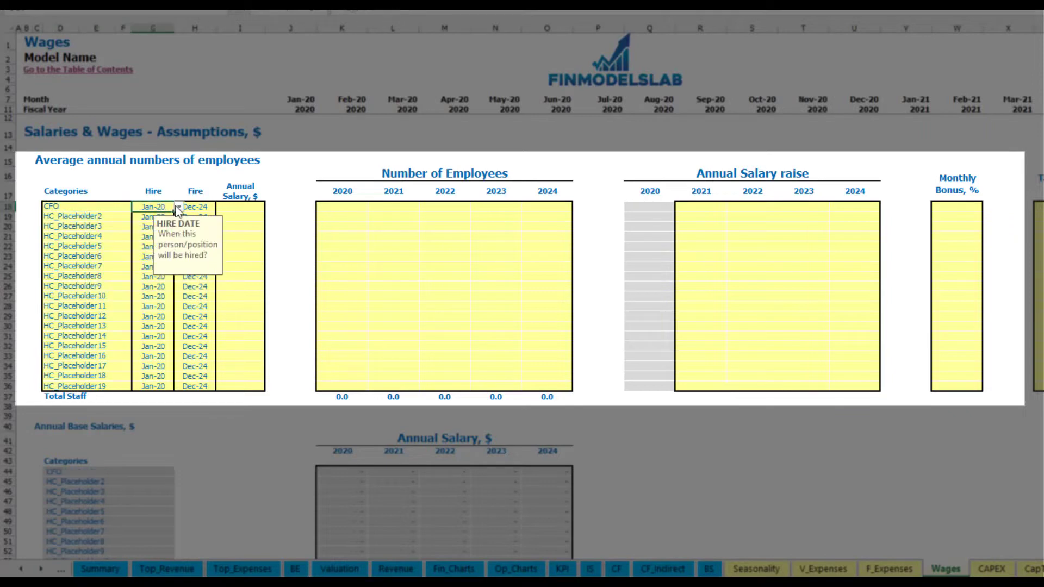
pyautogui.click(178, 206)
pyautogui.click(149, 235)
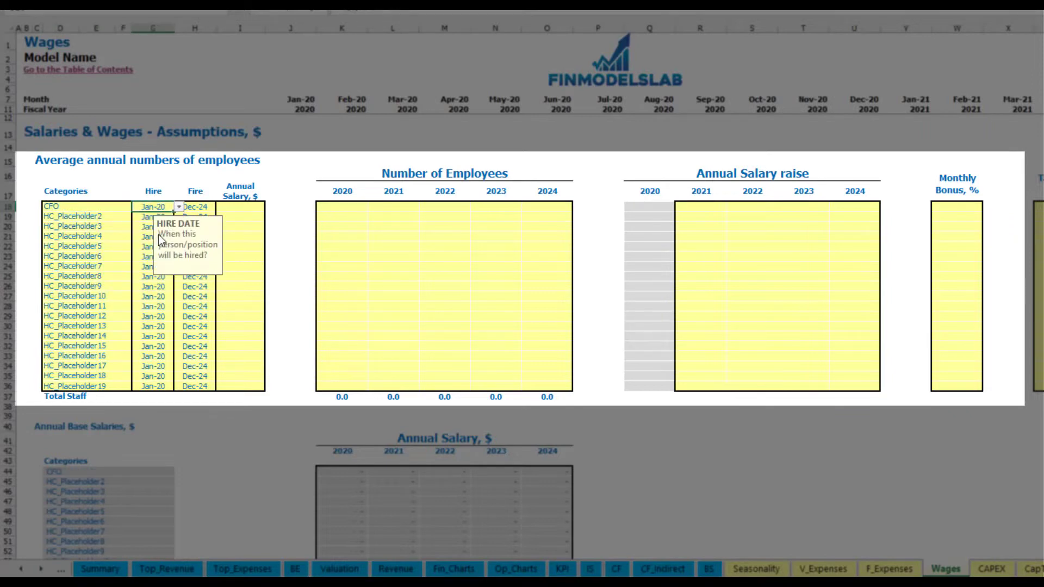
pyautogui.click(200, 207)
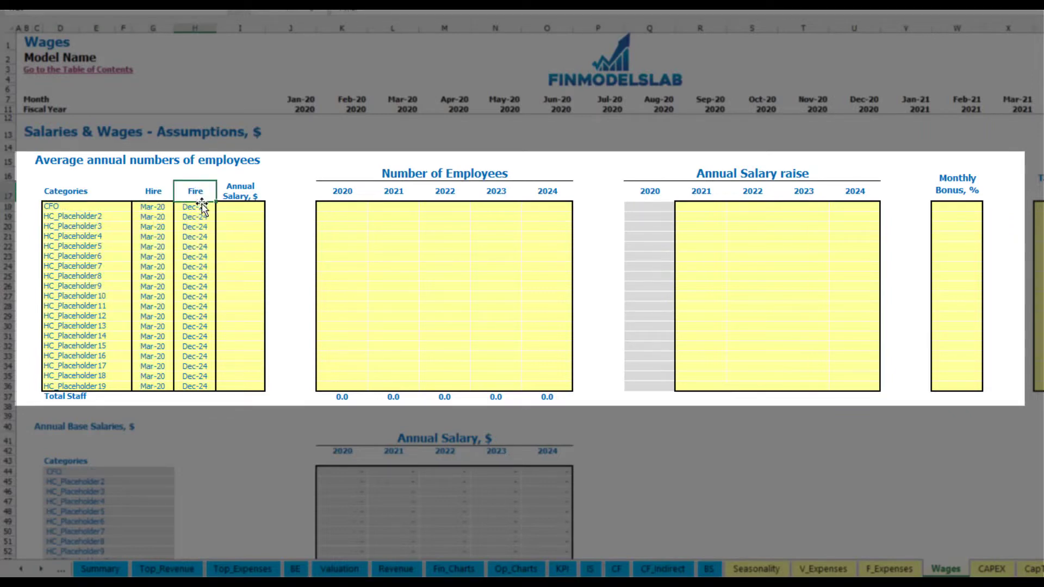
pyautogui.click(245, 209)
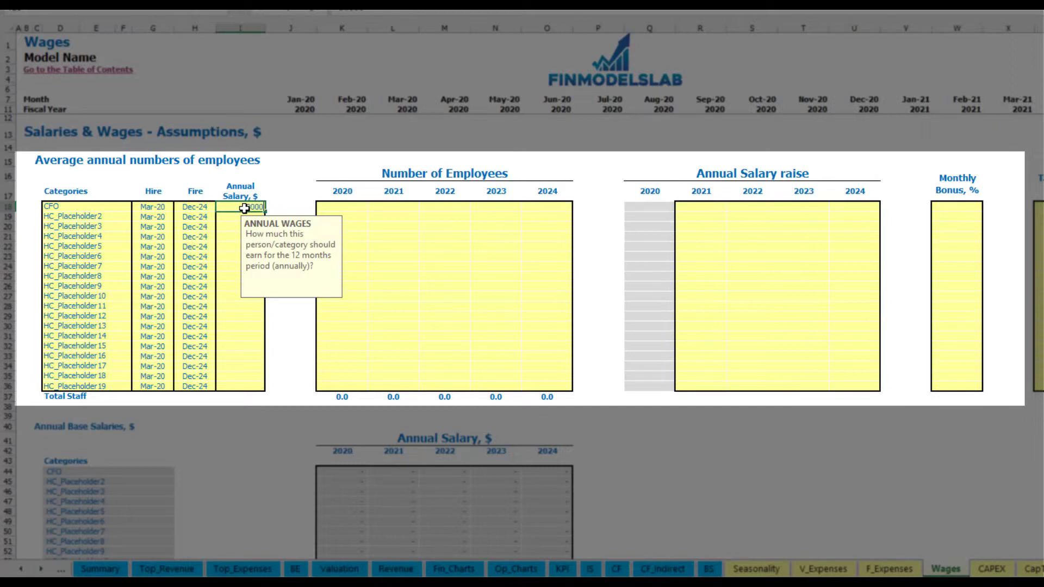
# - Enter 1 as the CFO's number of employees for each year from 2020 to 2024
pyautogui.click(356, 210)
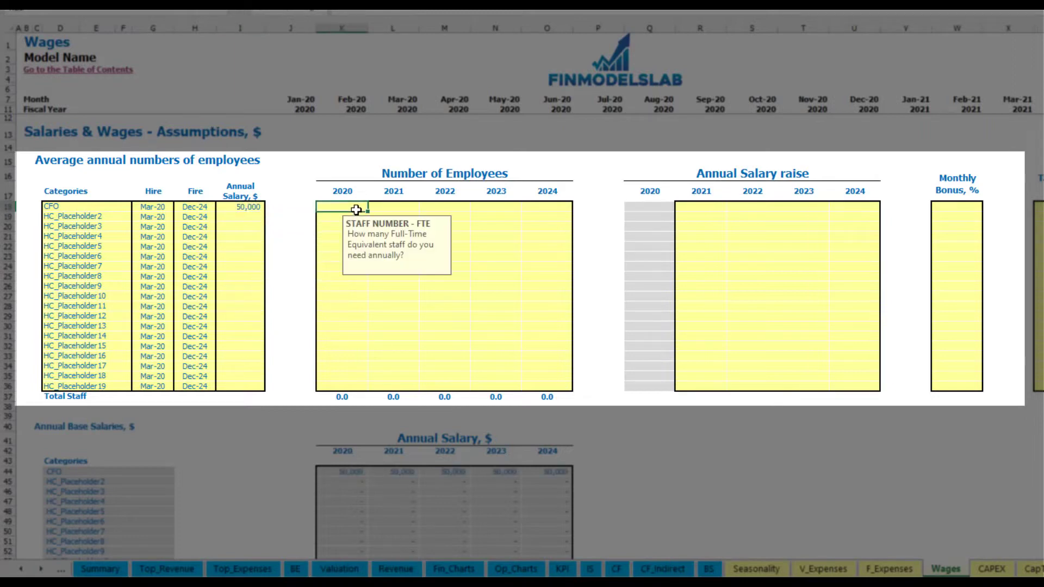
pyautogui.write('1')
pyautogui.press('Tab')
pyautogui.write('1')
pyautogui.press('Tab')
pyautogui.write('1\t1\t1')
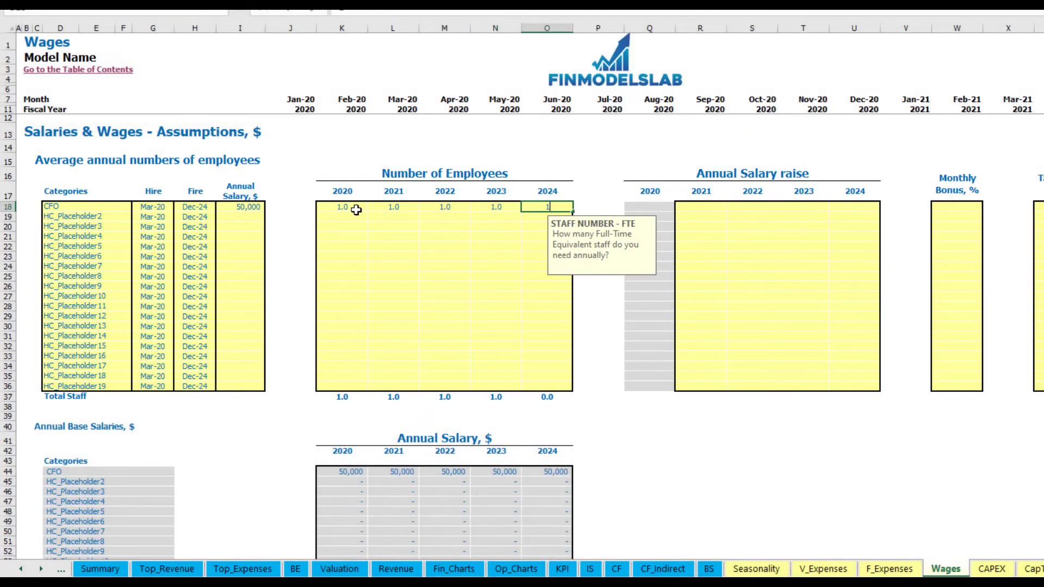
pyautogui.press('Tab')
# - Examine the CFO's monthly figures in the Total Staff Numbers table across the months
pyautogui.scroll(-3, 604, 300)
pyautogui.scroll(3, 597, 309)
pyautogui.scroll(-13, 389, 326)
pyautogui.click(409, 278)
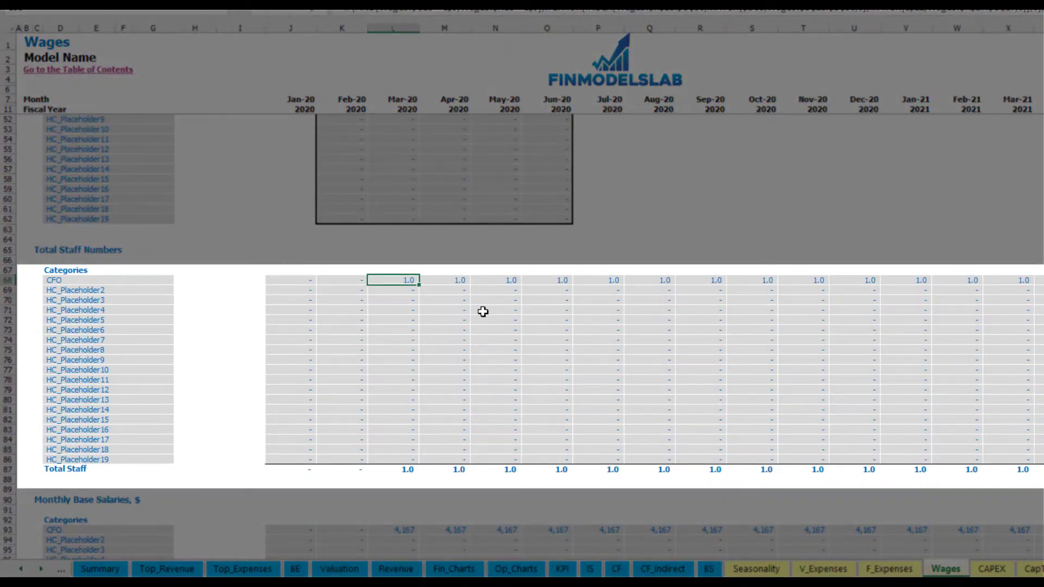
pyautogui.hscroll(11, 483, 312)
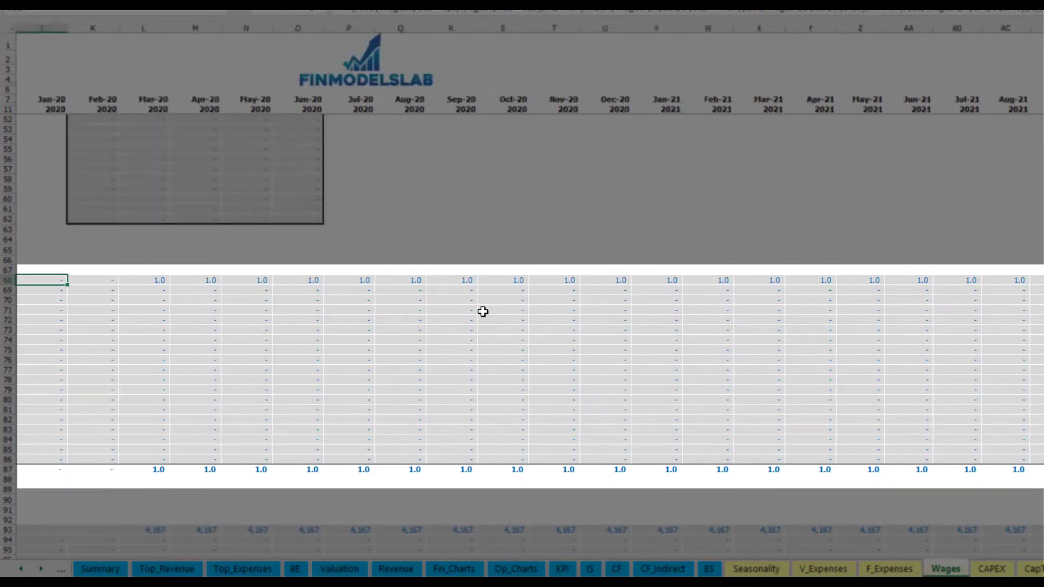
pyautogui.hscroll(-11, 483, 311)
pyautogui.scroll(13, 467, 337)
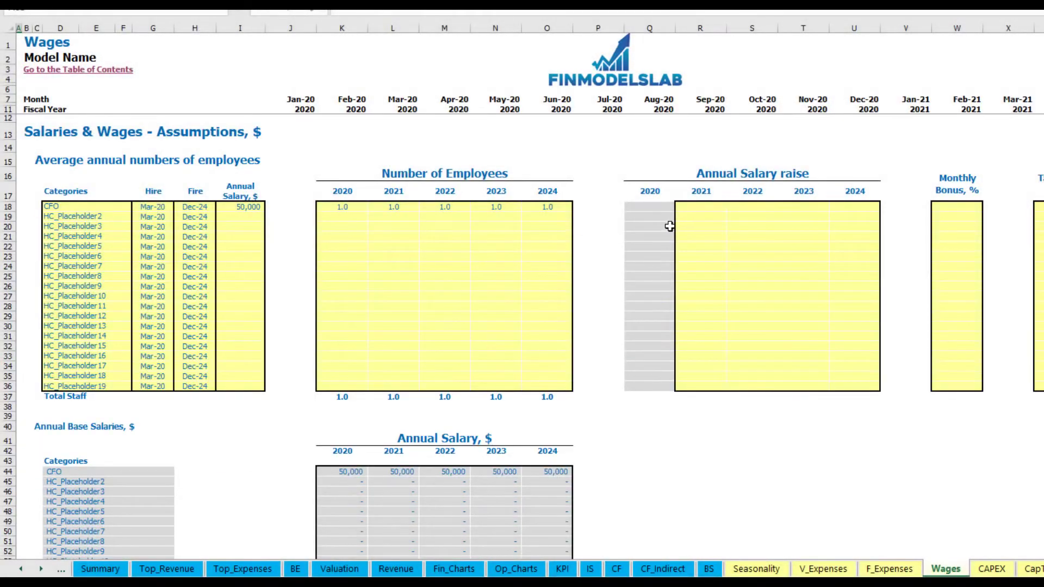
# - Set the CFO's annual salary raise to 5% for 2021 and copy it to 2022 through 2024
pyautogui.click(706, 208)
pyautogui.write('5')
pyautogui.press('Return')
pyautogui.press('Up')
pyautogui.hotkey('ctrl', 'c')
pyautogui.press('Right')
pyautogui.hotkey('shift', 'Right')
pyautogui.hotkey('shift', 'Right')
pyautogui.hotkey('ctrl', 'v')
# - Compare the CFO's yearly base salaries with the entered annual salary and raise percentages
pyautogui.click(631, 422)
pyautogui.moveTo(349, 473); pyautogui.dragTo(543, 468)
pyautogui.click(402, 483)
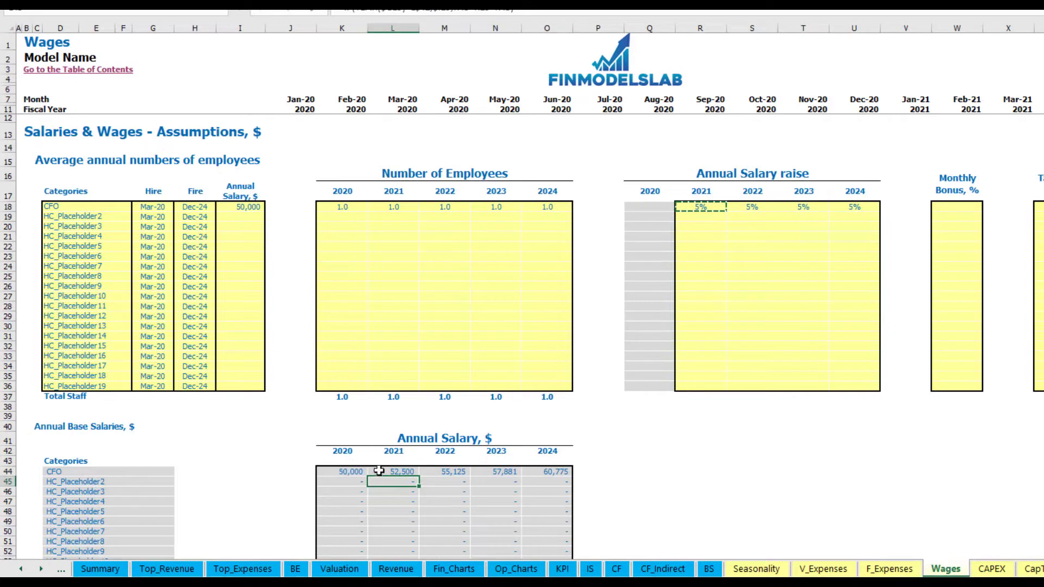
pyautogui.click(248, 210)
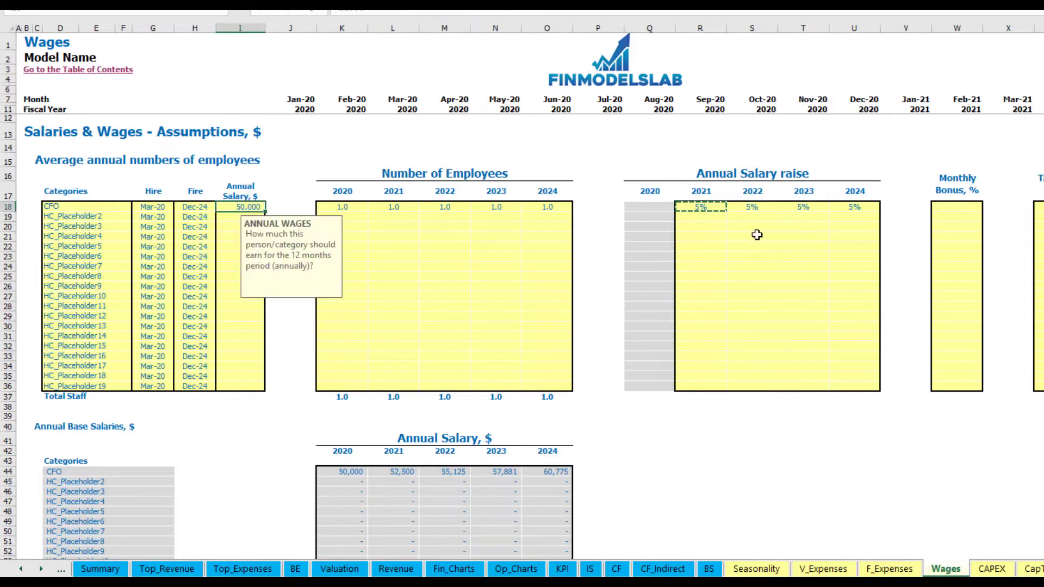
pyautogui.moveTo(714, 208); pyautogui.dragTo(846, 209)
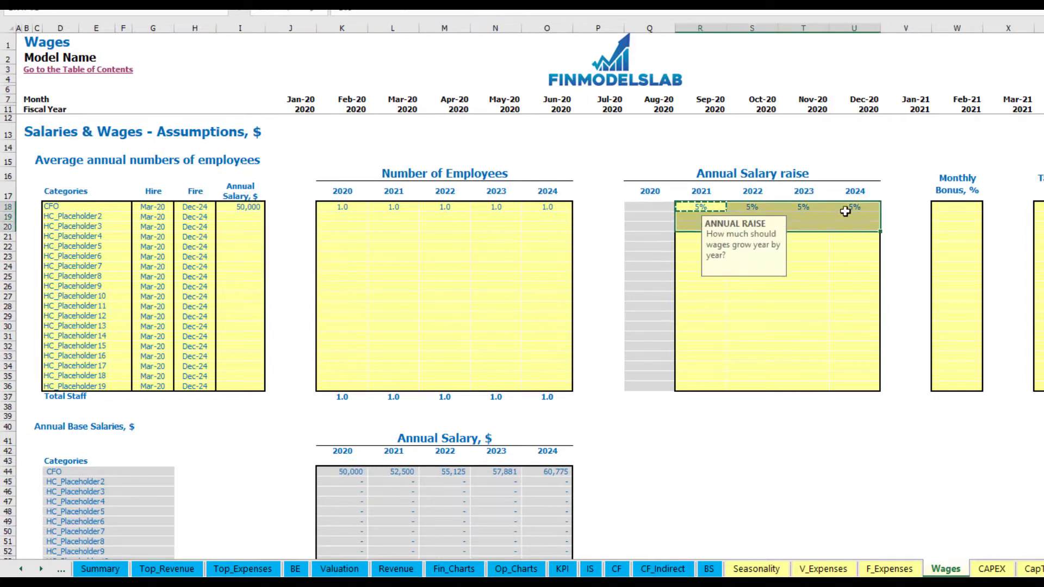
pyautogui.click(395, 471)
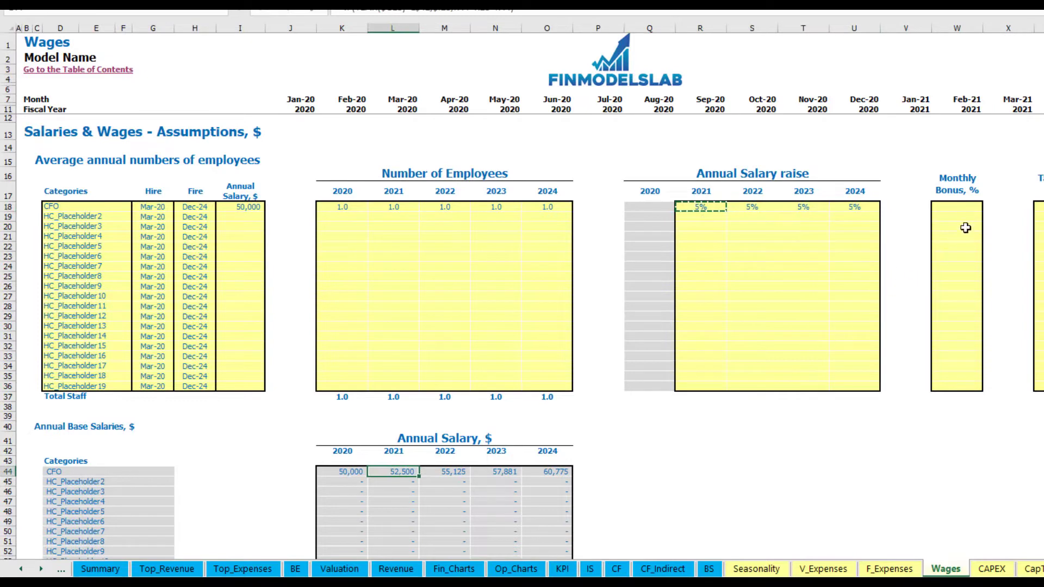
# - Set the CFO's monthly bonus to 10% and fill in the CFO's tax rate
pyautogui.click(963, 206)
pyautogui.press('F2')
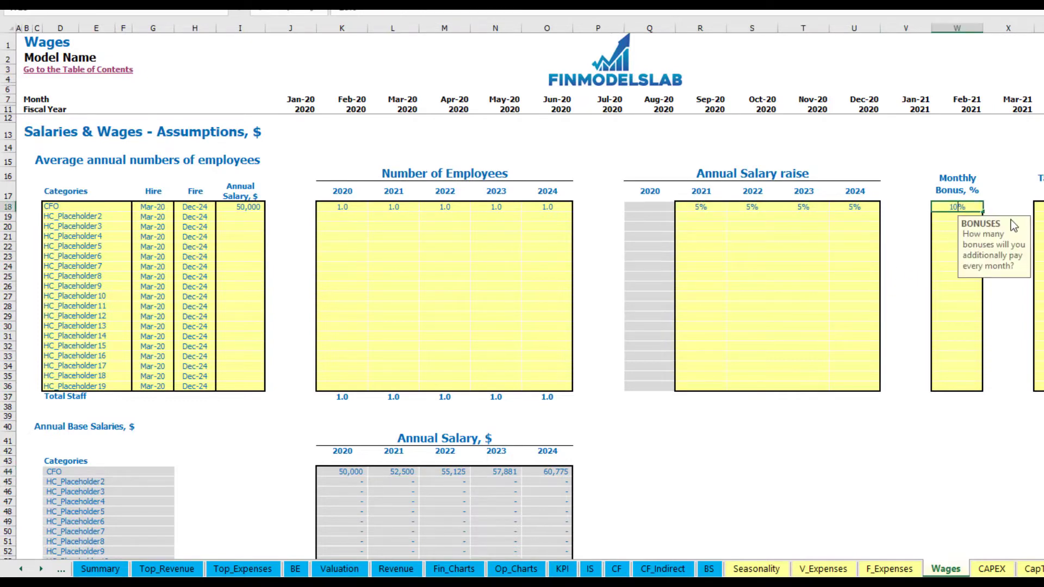
pyautogui.write('10')
pyautogui.press('Return')
pyautogui.click(1039, 207)
pyautogui.press('Return')
# - Examine the CFO's rows in the Monthly Base Salaries, Monthly Bonus and Monthly Base Taxes tables
pyautogui.scroll(-16, 445, 335)
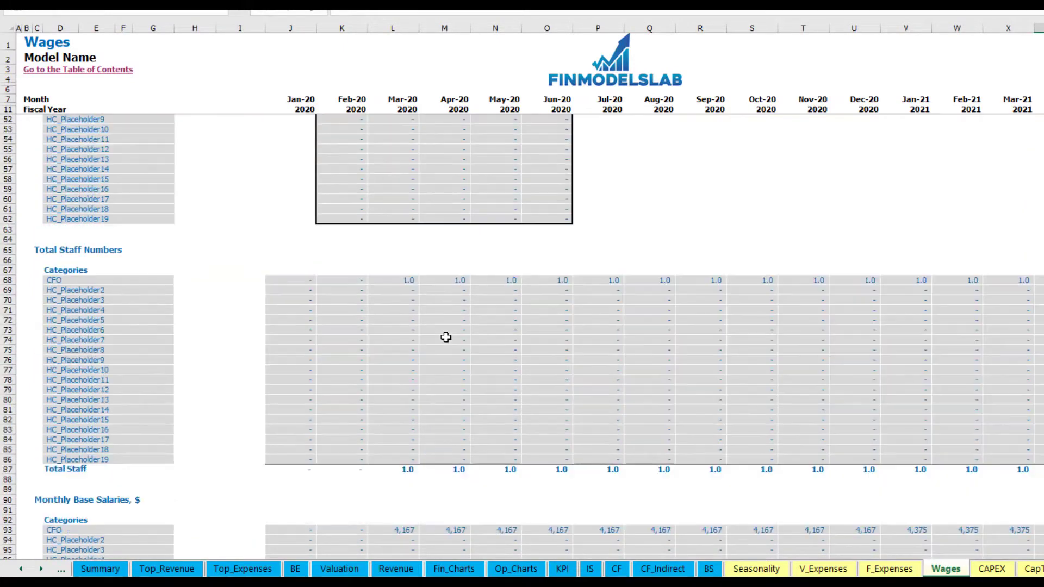
pyautogui.scroll(-3, 10, 380)
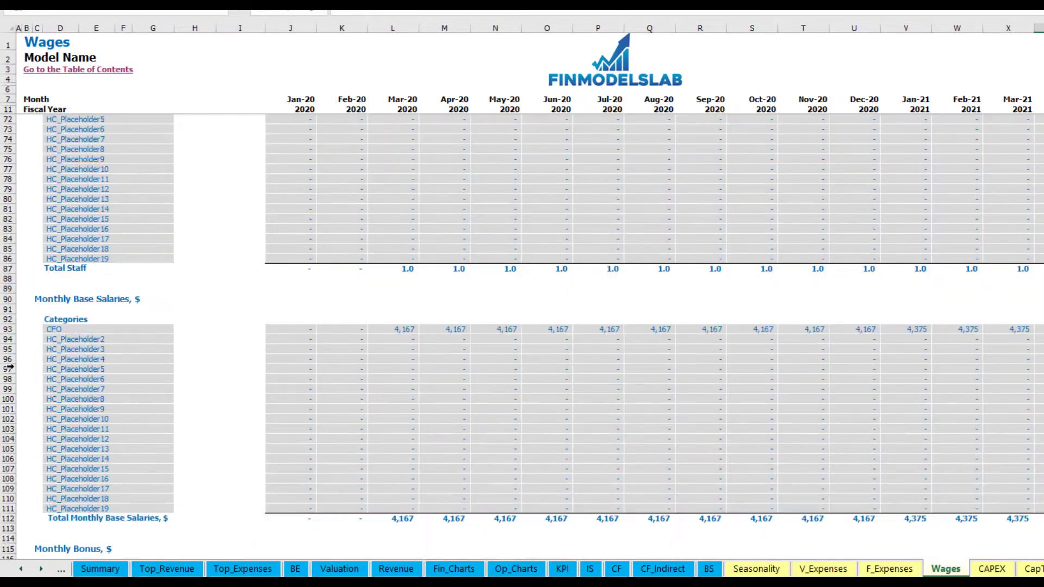
pyautogui.click(8, 331)
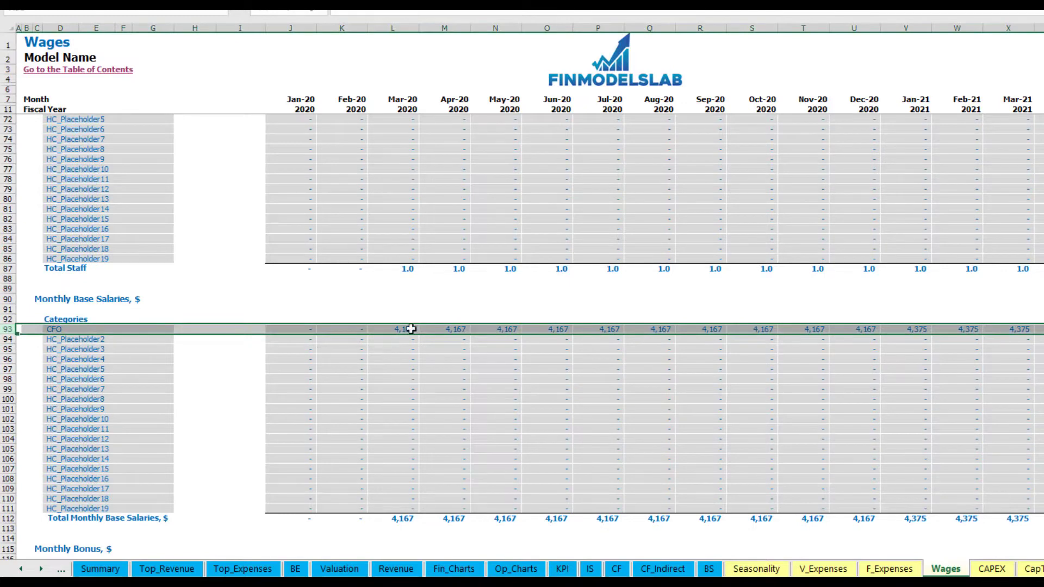
pyautogui.click(408, 329)
pyautogui.scroll(-7, 171, 403)
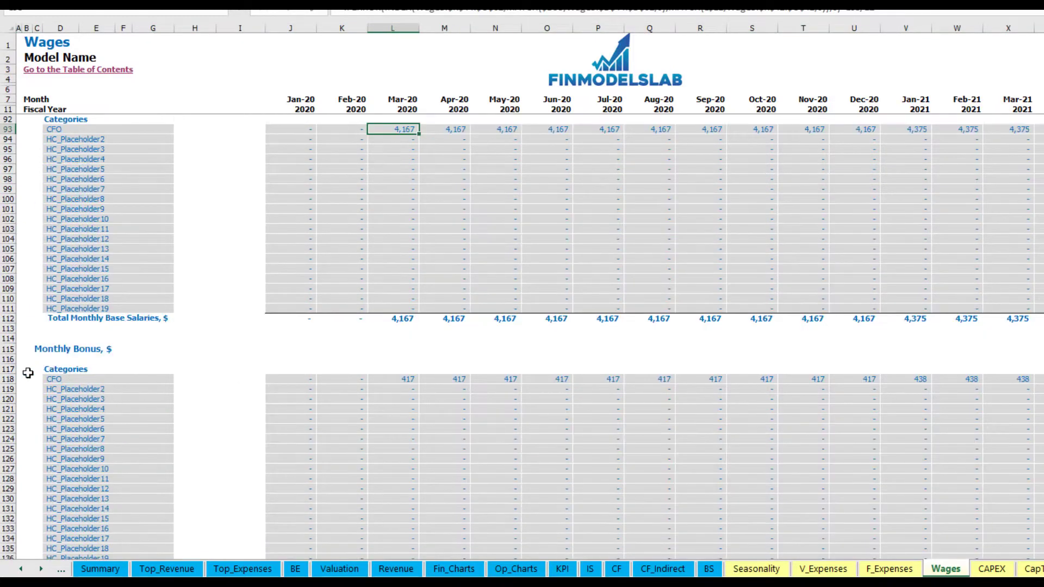
pyautogui.click(8, 379)
pyautogui.click(410, 380)
pyautogui.scroll(-7, 65, 395)
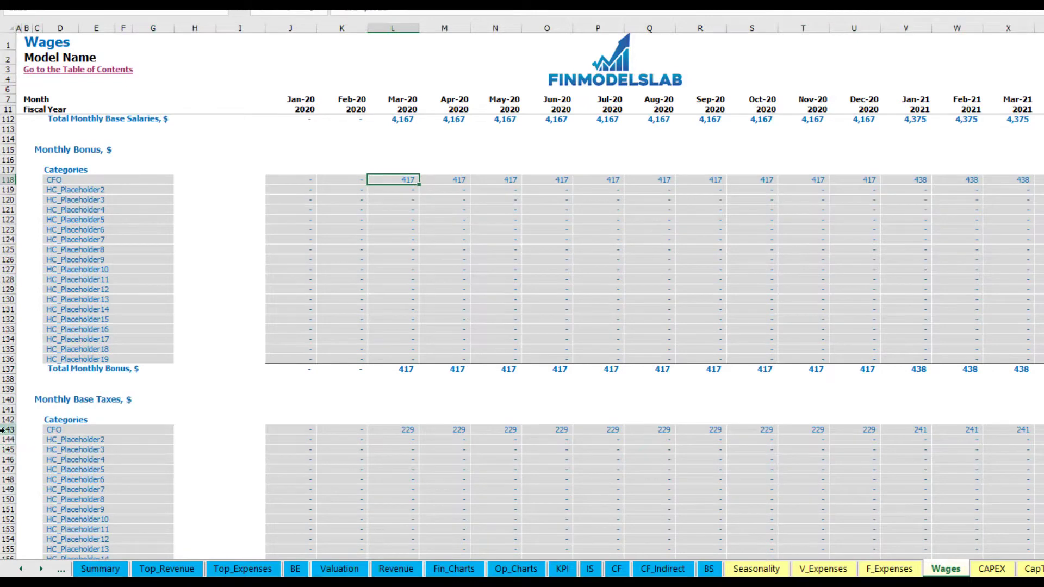
pyautogui.click(9, 430)
# - Name the second staff category in the Salaries & Wages assumptions Admin HC
pyautogui.scroll(20, 483, 407)
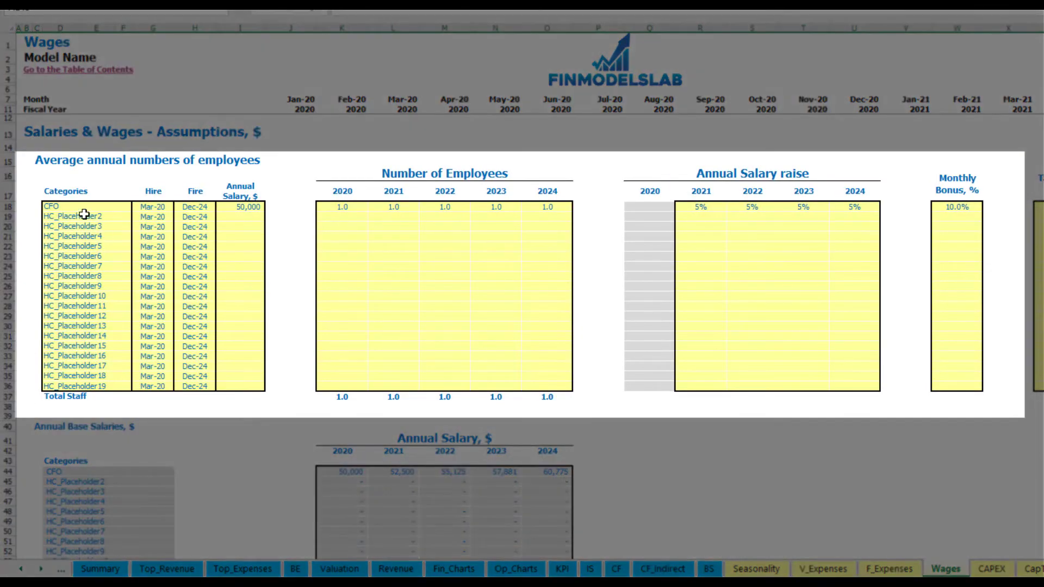
pyautogui.click(84, 214)
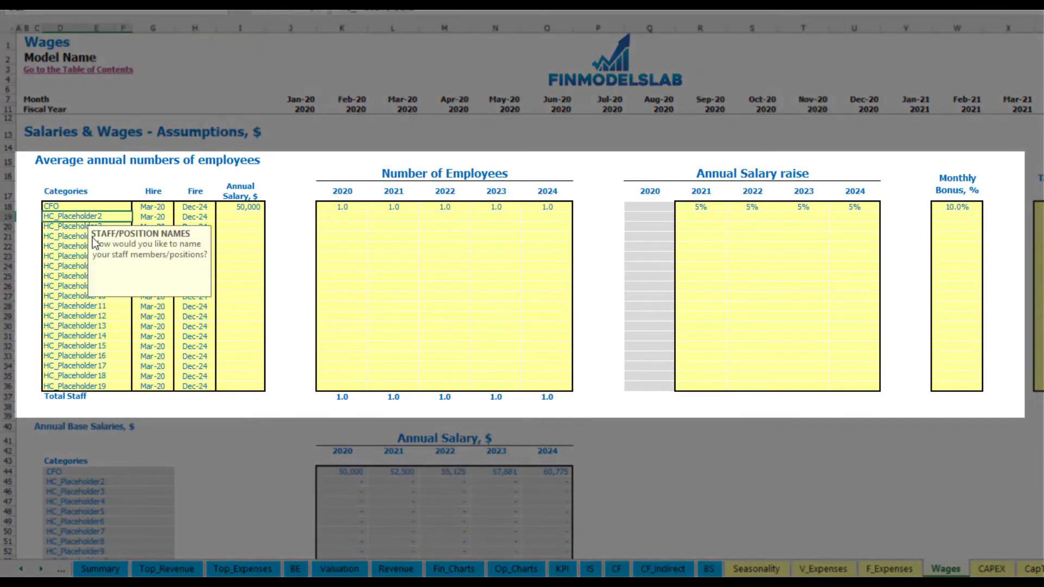
pyautogui.write('Admin HC')
pyautogui.press('Return')
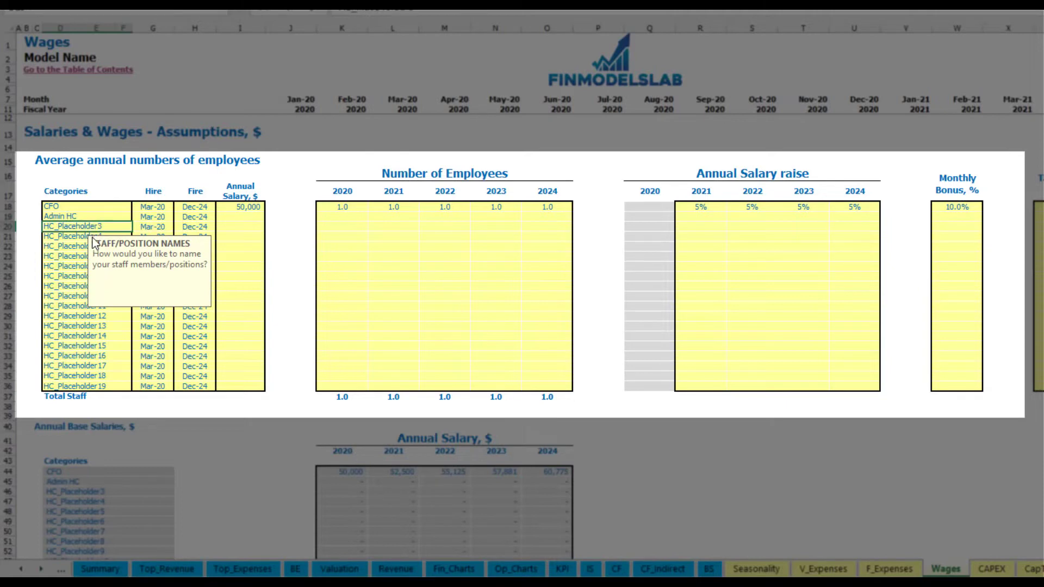
# - Set Admin HC's hire date to Apr-20 and its annual salary to 30,000
pyautogui.click(161, 217)
pyautogui.click(178, 217)
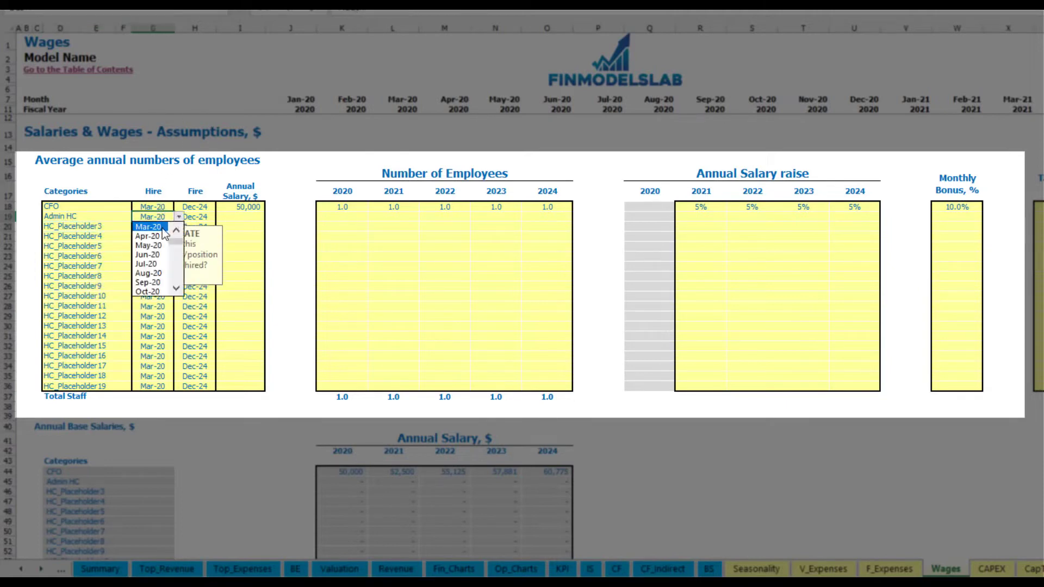
pyautogui.click(162, 240)
pyautogui.click(205, 218)
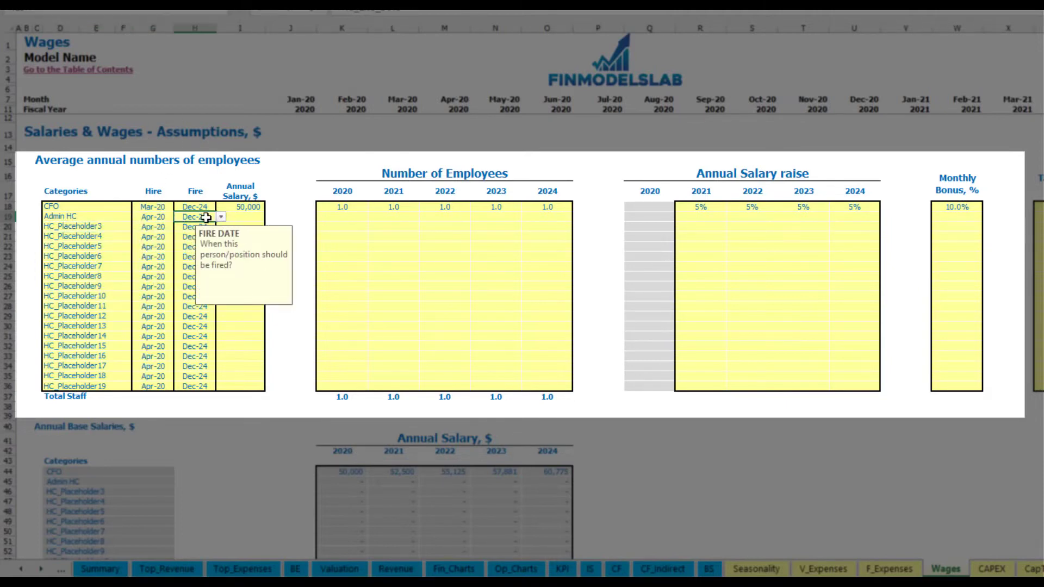
pyautogui.click(237, 217)
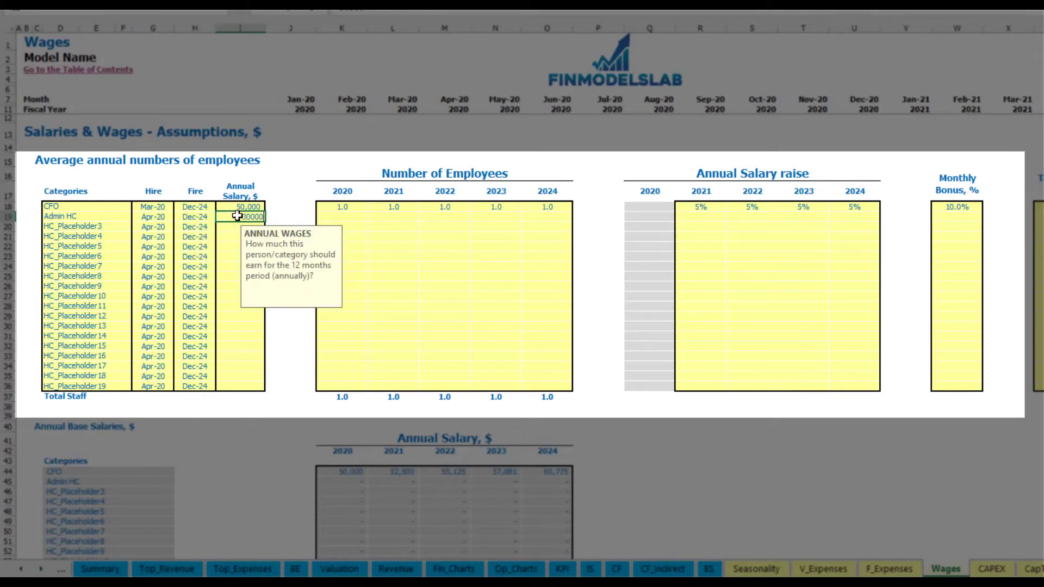
# - Enter Admin HC employee numbers of 2, 4, 6, 8 and 10 for 2020 through 2024
pyautogui.click(352, 216)
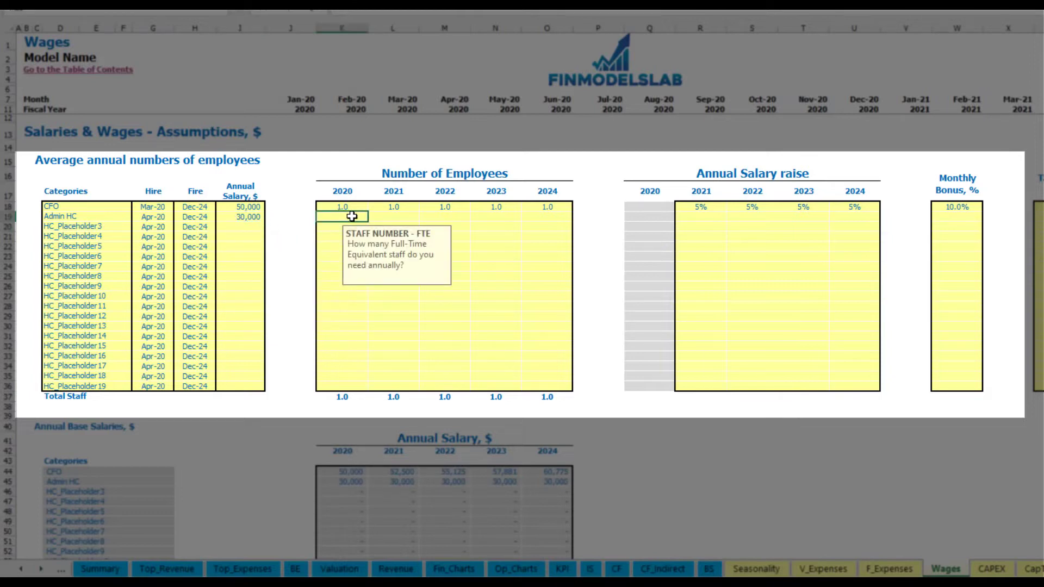
pyautogui.press('Tab')
pyautogui.write('4')
pyautogui.press('Tab')
pyautogui.write('6')
pyautogui.press('Tab')
pyautogui.write('8')
pyautogui.press('Tab')
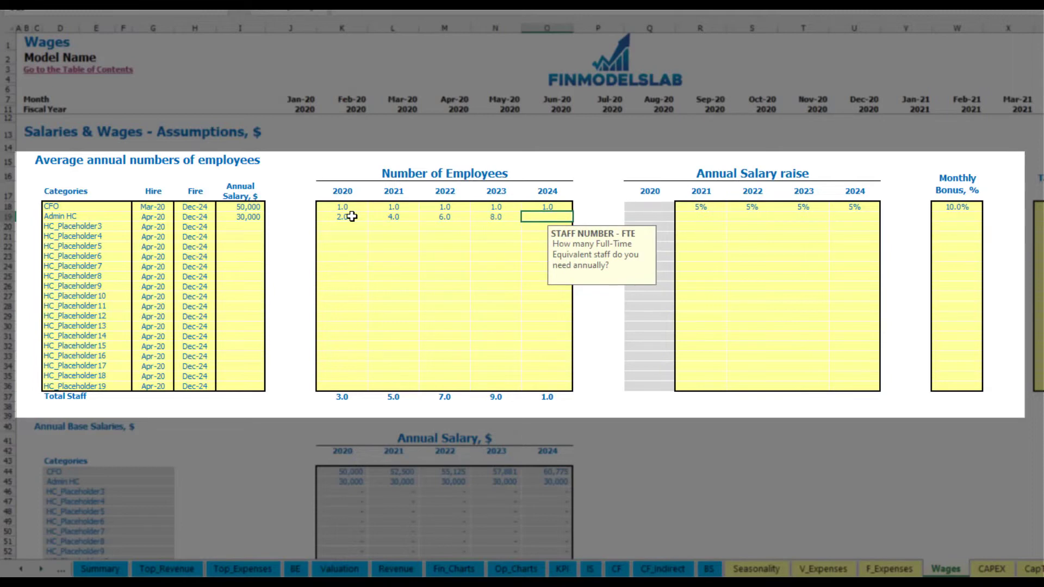
pyautogui.write('10')
pyautogui.press('Return')
# - Set Admin HC's annual salary raise to 3% for 2021 and copy it to 2022 through 2024
pyautogui.click(698, 217)
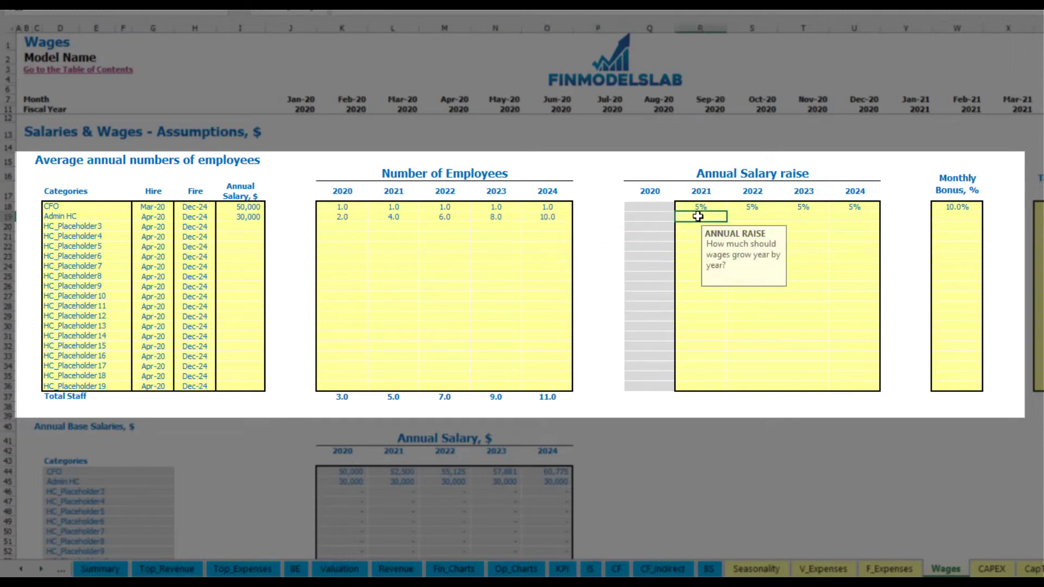
pyautogui.hotkey('ctrl', 'c')
pyautogui.press('Right')
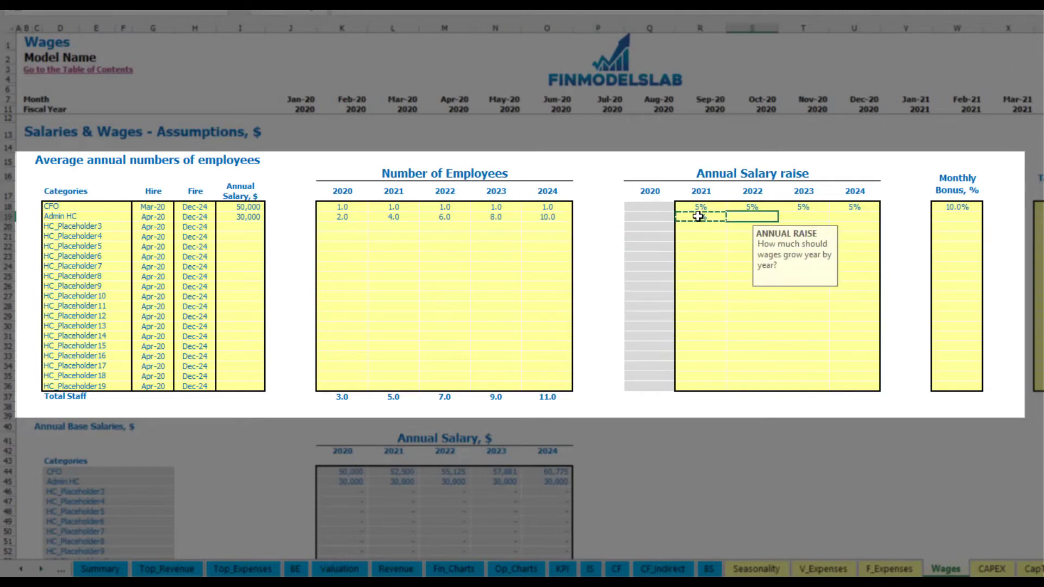
pyautogui.hotkey('shift', 'Right')
pyautogui.hotkey('shift', 'Right')
pyautogui.hotkey('ctrl', 'v')
# - Set Admin HC's monthly bonus to 5% and fill in its tax rate
pyautogui.click(973, 220)
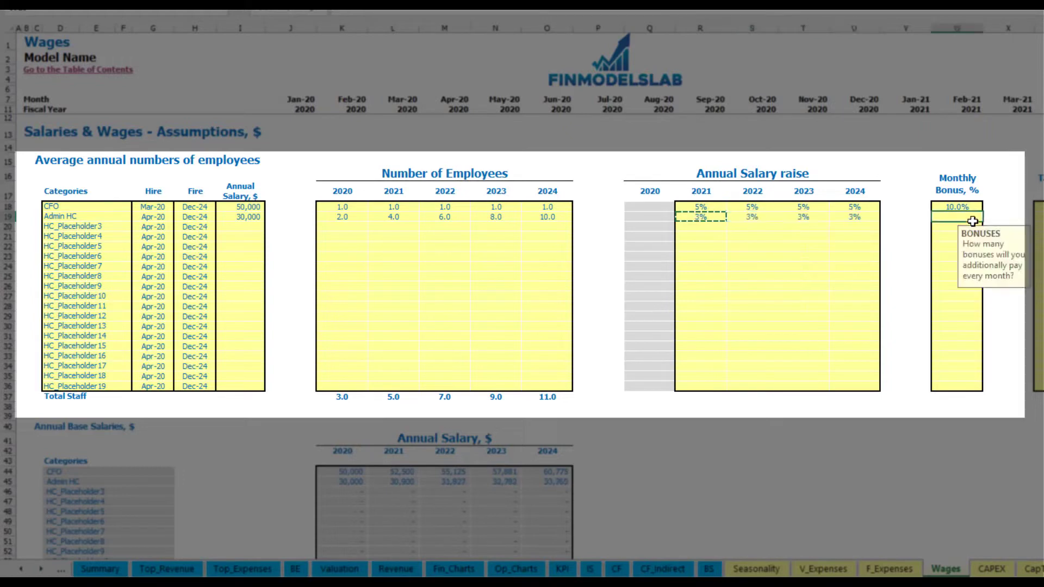
pyautogui.write('5')
pyautogui.press('Tab')
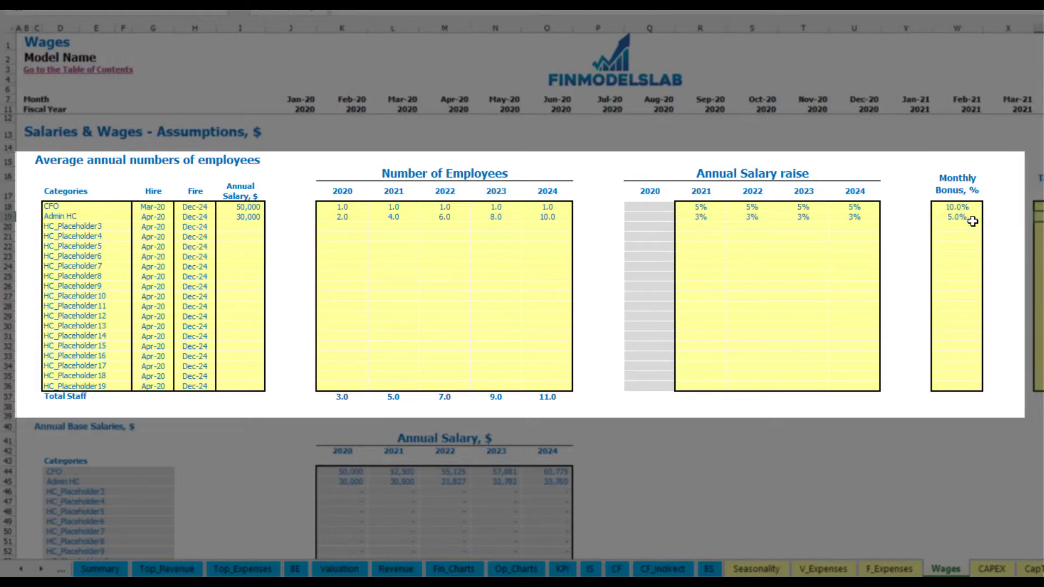
pyautogui.press('Down')
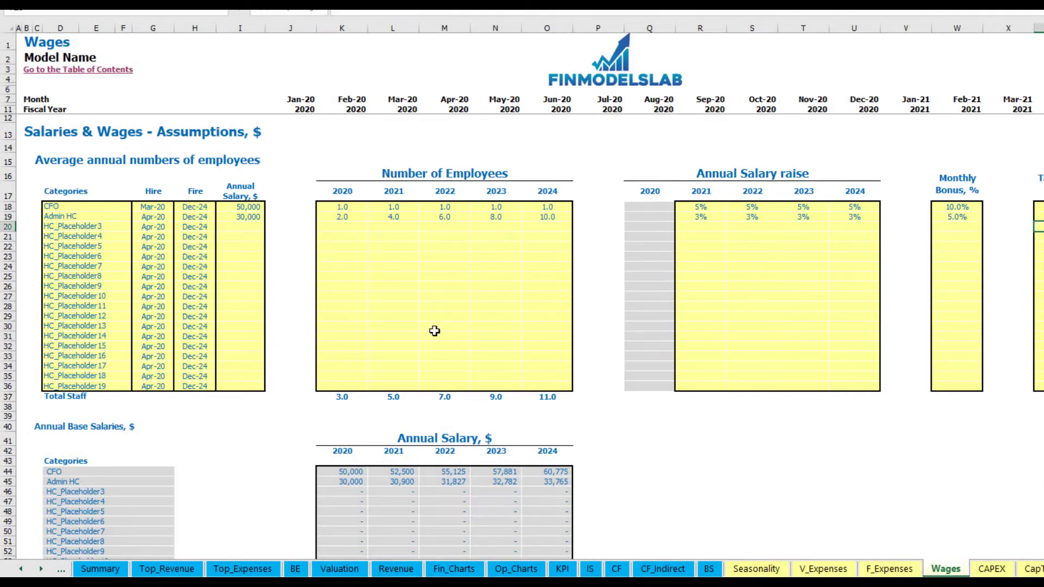
# - Examine Admin HC's monthly headcount across all years in the Total Staff Numbers table
pyautogui.scroll(-13, 435, 331)
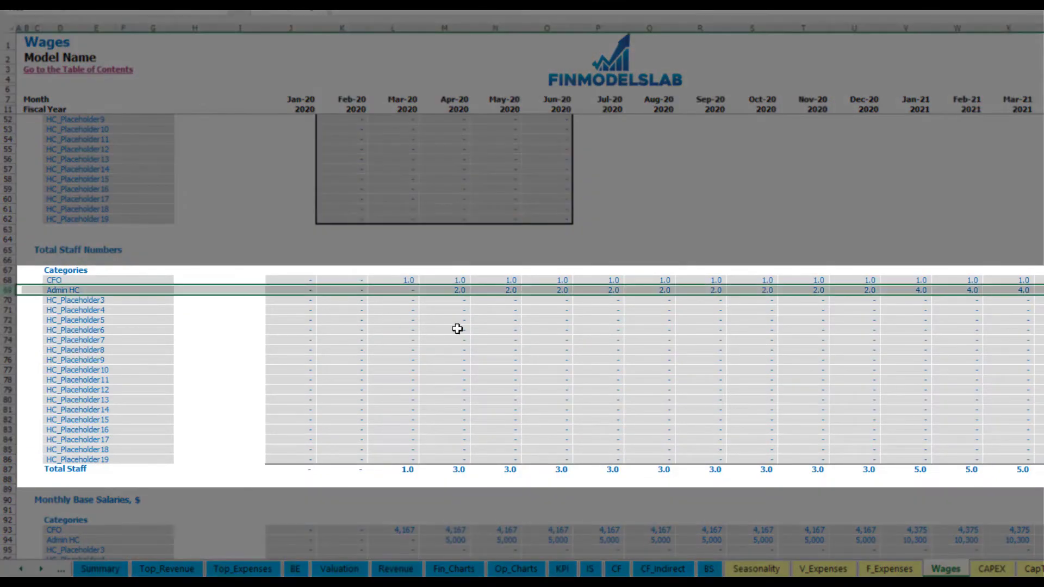
pyautogui.click(456, 290)
pyautogui.moveTo(456, 288); pyautogui.dragTo(862, 289)
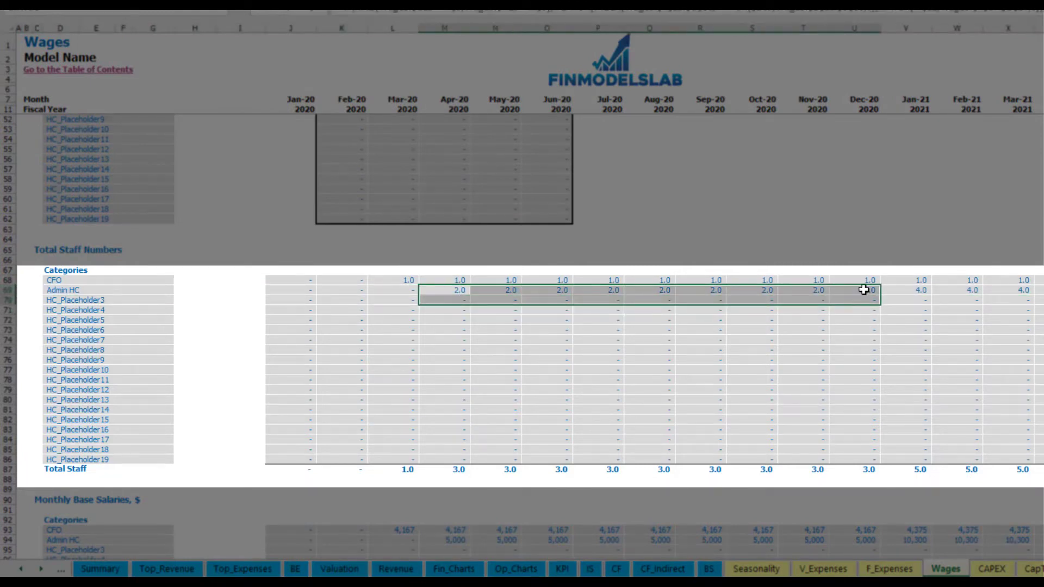
pyautogui.click(924, 290)
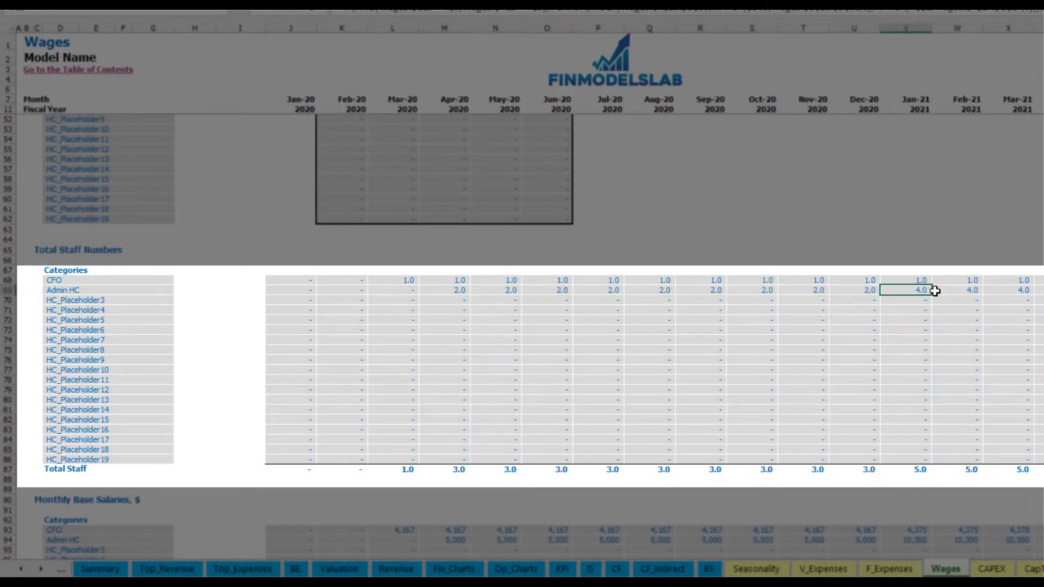
pyautogui.moveTo(923, 288); pyautogui.dragTo(1041, 290)
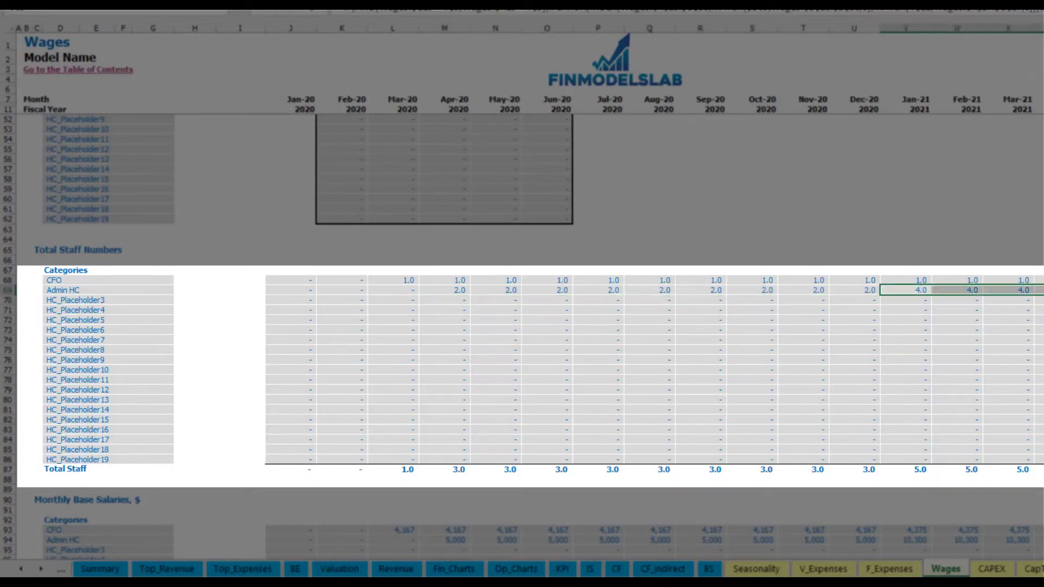
pyautogui.hscroll(10, 531, 285)
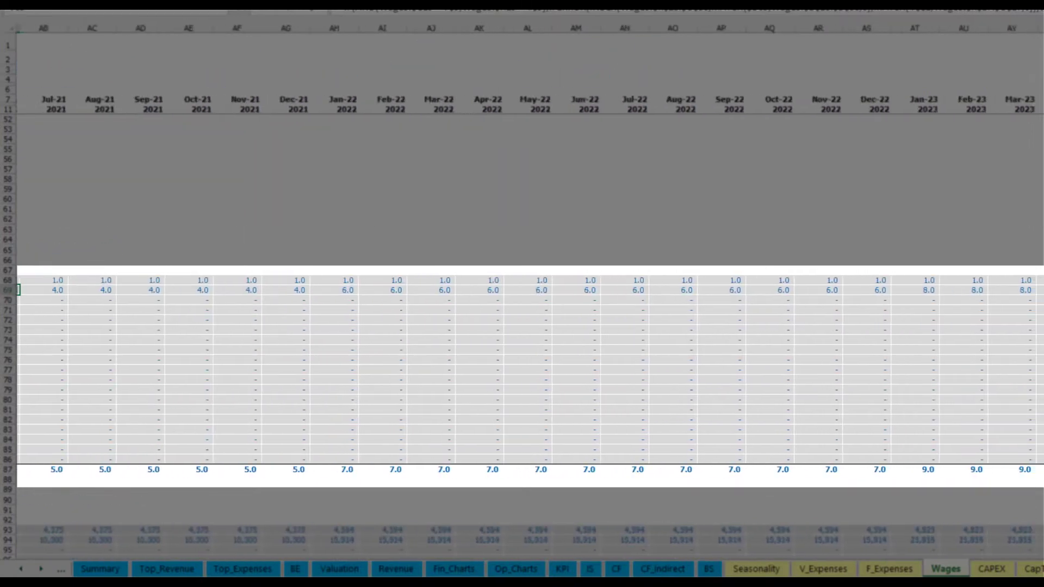
pyautogui.click(1036, 290)
pyautogui.hscroll(6, 530, 286)
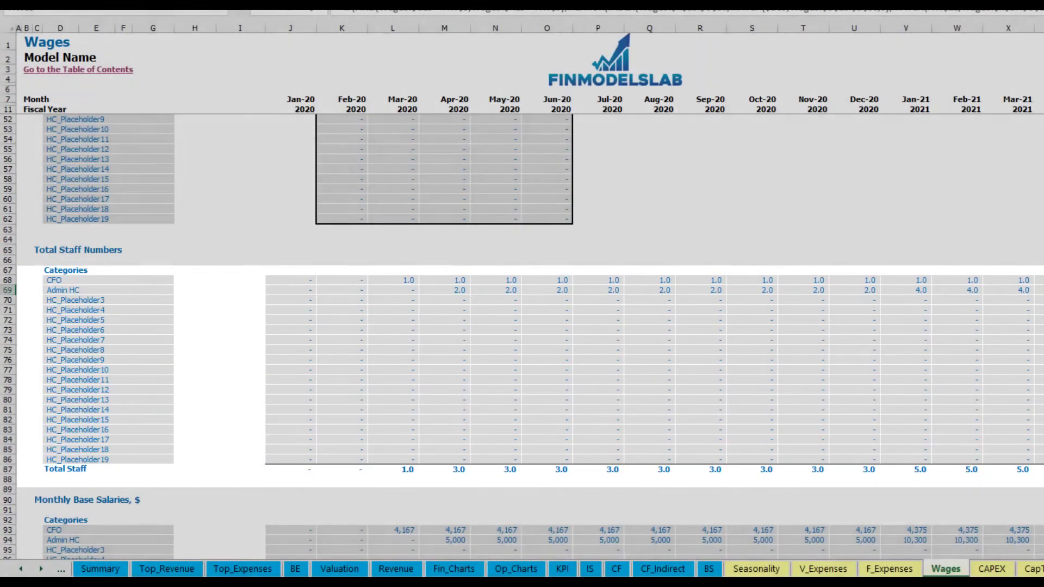
# - Compare Admin HC's monthly base salaries with its staff numbers for 2020 and 2021
pyautogui.scroll(-3, 9, 434)
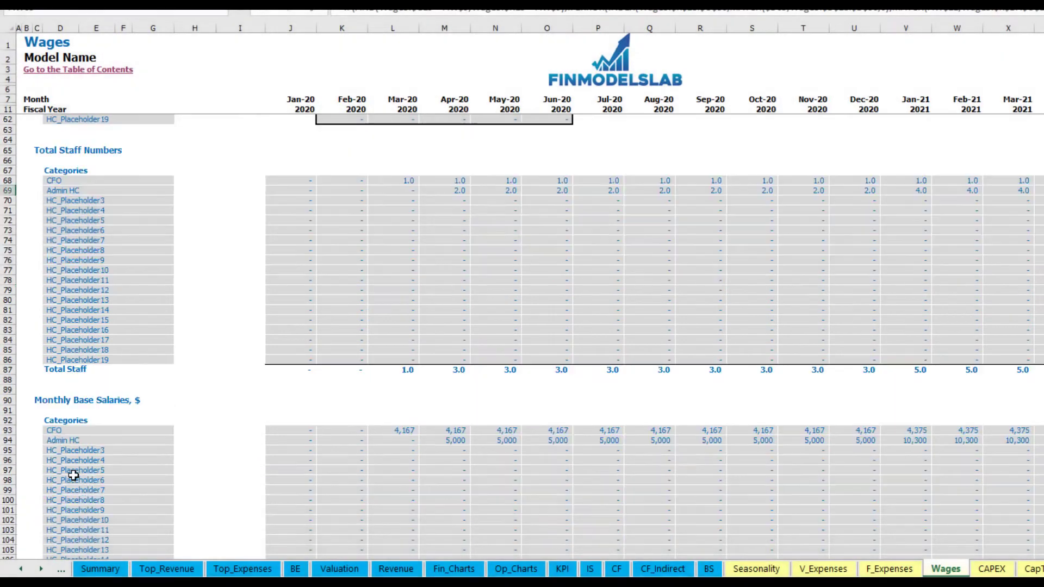
pyautogui.click(8, 440)
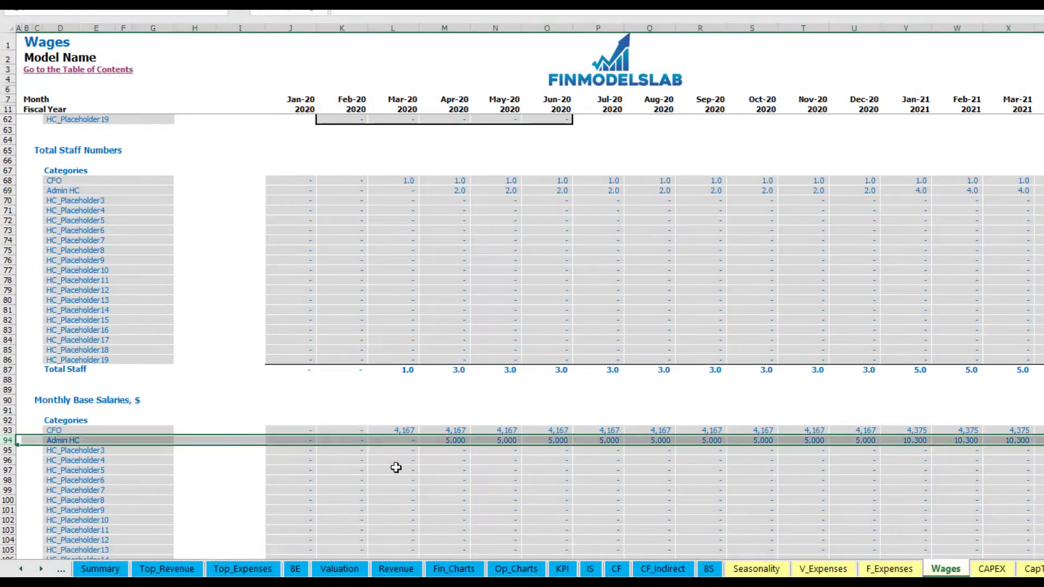
pyautogui.click(450, 441)
pyautogui.click(454, 190)
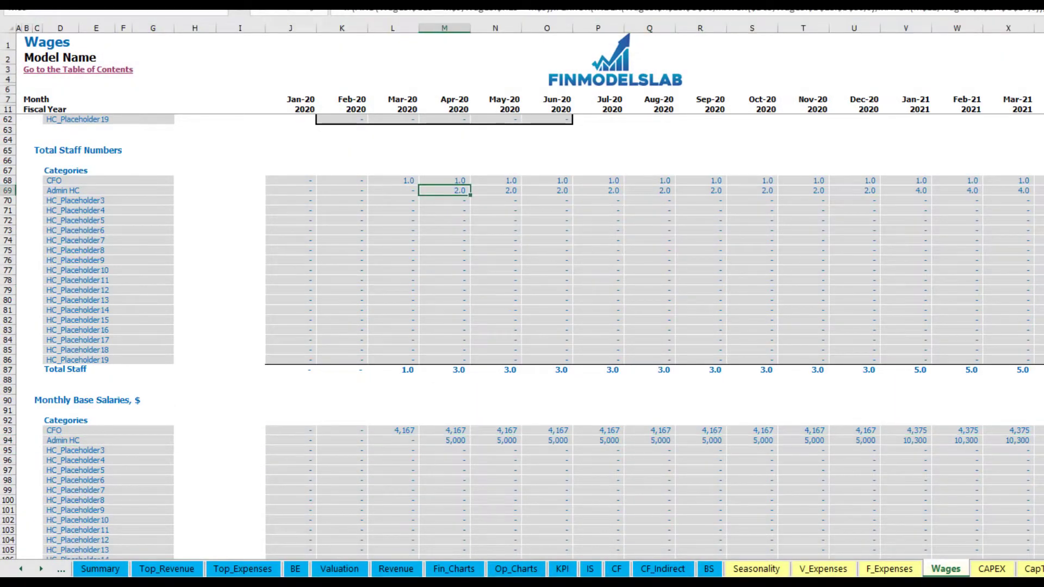
pyautogui.click(1043, 190)
pyautogui.click(1043, 440)
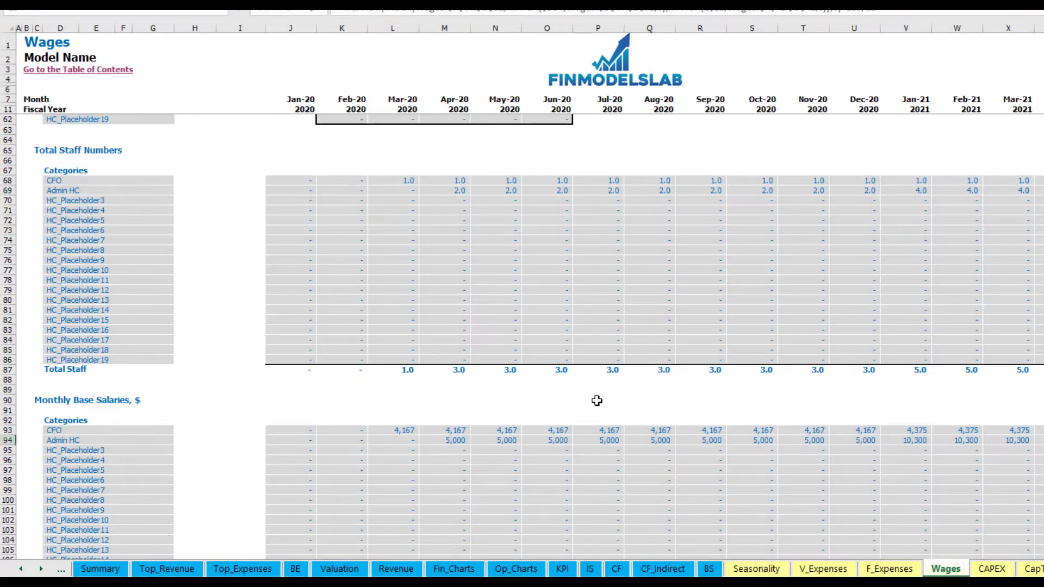
# - Review Admin HC's rows in the Monthly Bonus and Monthly Base Taxes tables
pyautogui.scroll(-10, 605, 480)
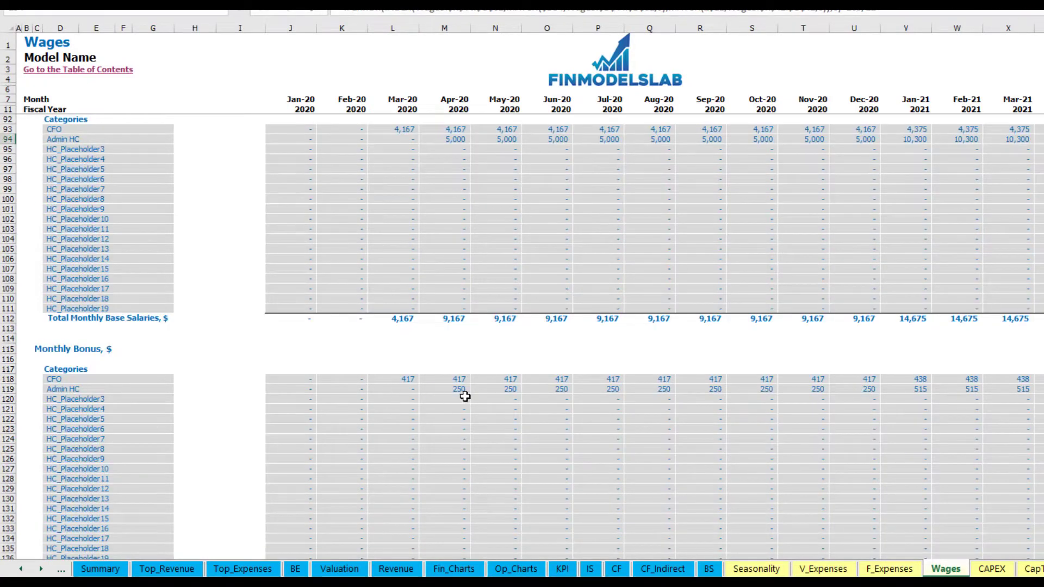
pyautogui.scroll(-7, 392, 402)
pyautogui.scroll(-3, 307, 420)
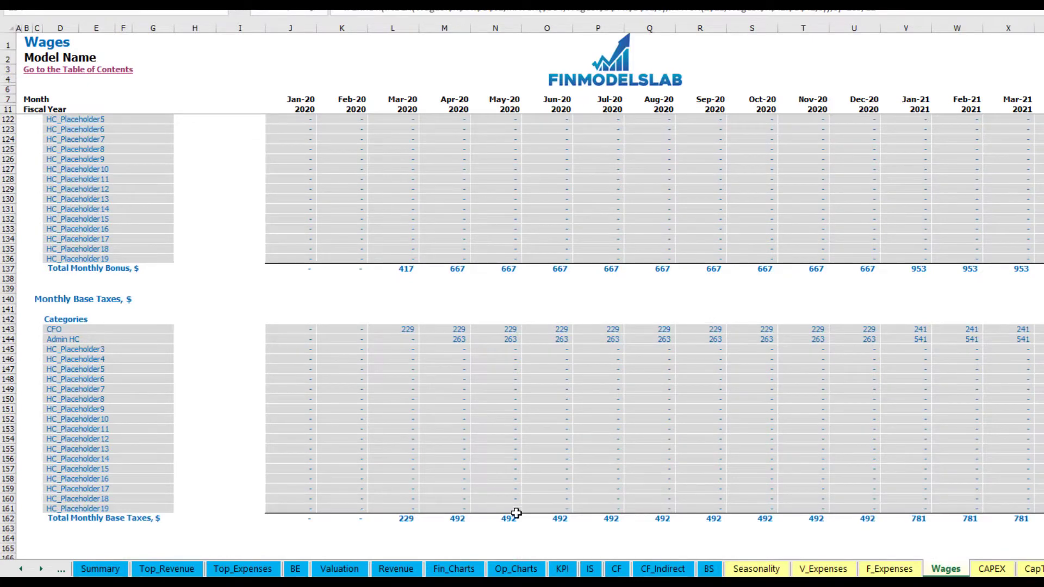
# - Expand the Total Salary and Wages group on the IS sheet and review the staff category lines
pyautogui.click(591, 568)
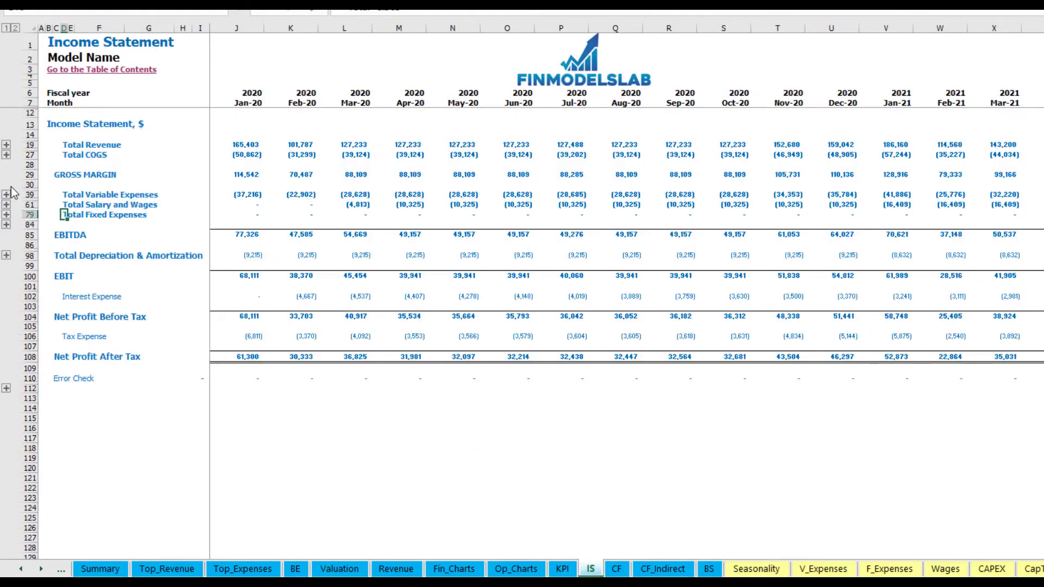
pyautogui.click(6, 204)
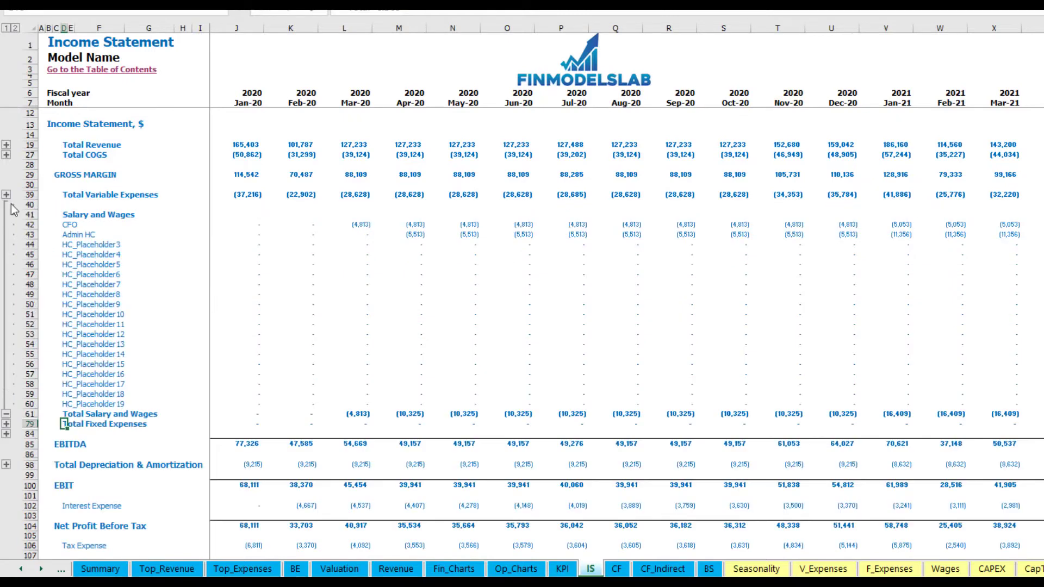
pyautogui.click(228, 223)
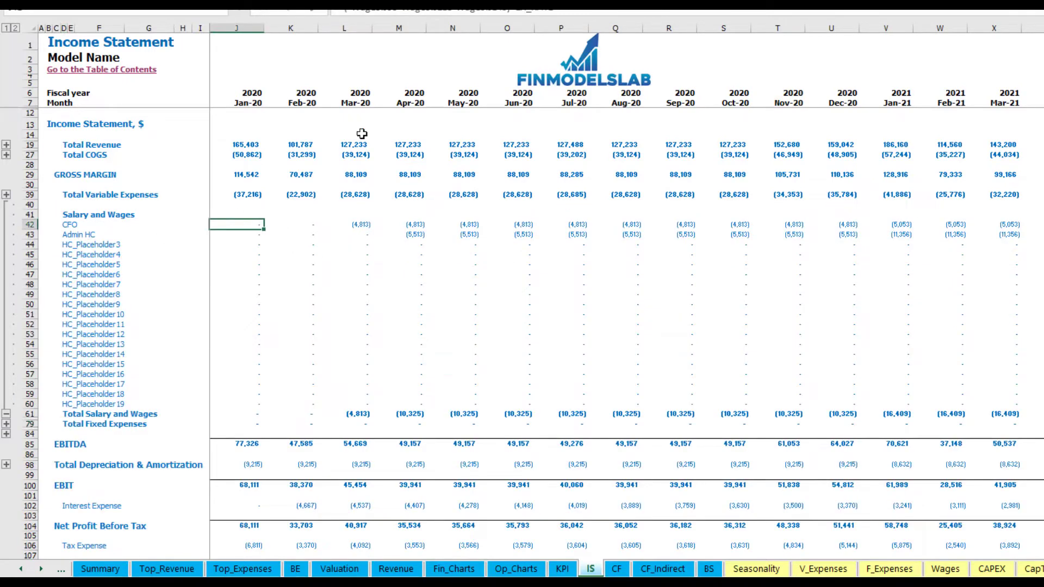
pyautogui.moveTo(69, 224); pyautogui.dragTo(71, 403)
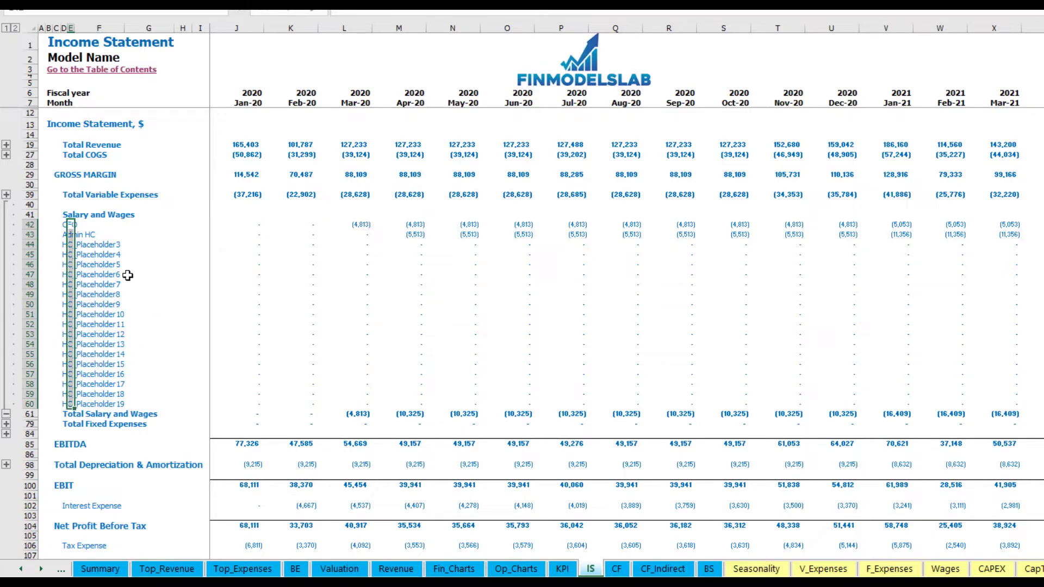
pyautogui.click(122, 233)
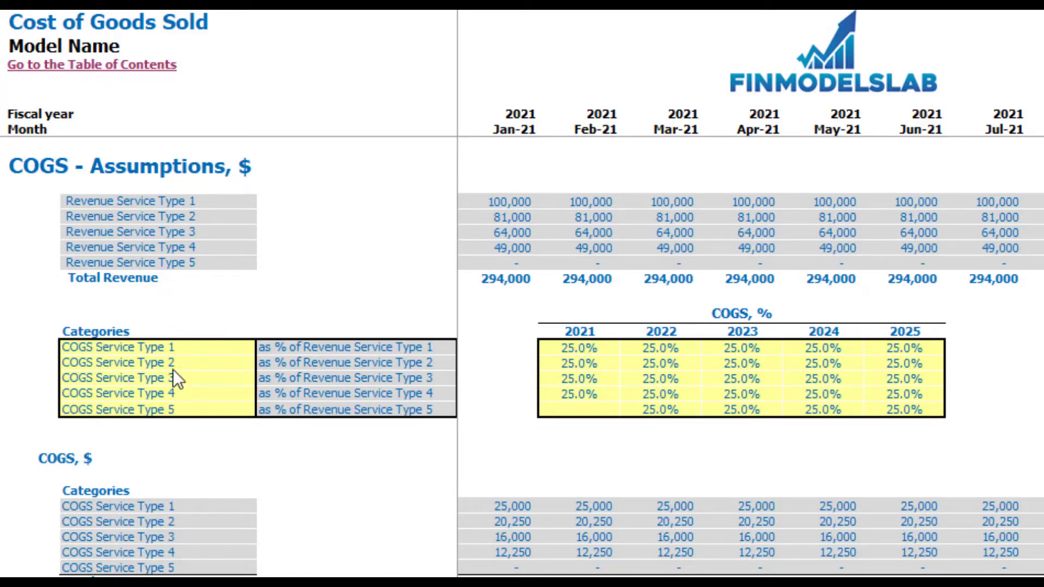
# - Set the COGS percentages of COGS Service Type 1 to 30, 28, 26, 24 and 22% for 2021 through 2025
pyautogui.moveTo(590, 350); pyautogui.dragTo(906, 410)
pyautogui.click(1026, 381)
pyautogui.click(580, 347)
pyautogui.write('30')
pyautogui.press('Tab')
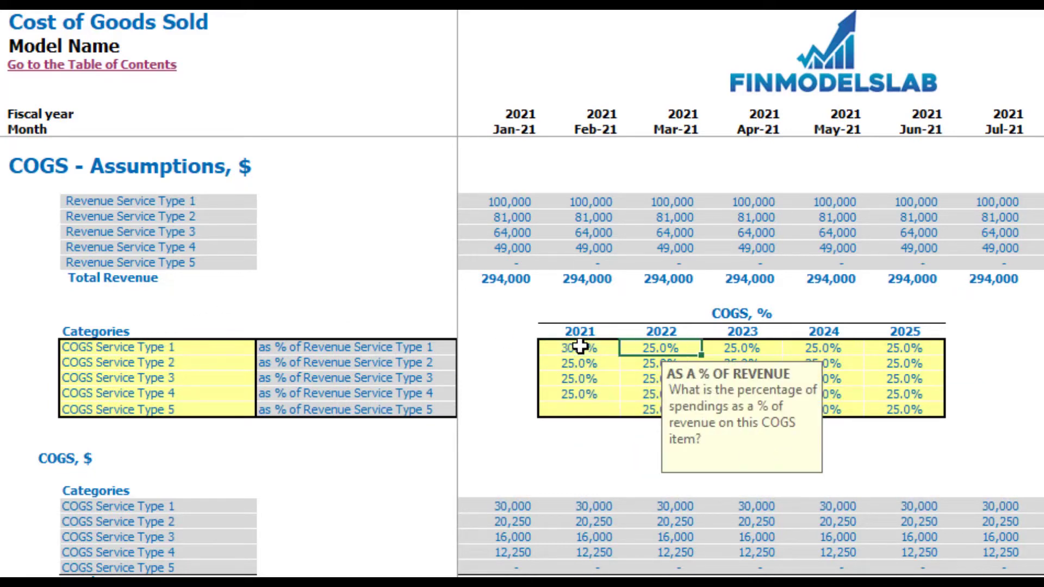
pyautogui.write('3')
pyautogui.press('Escape')
pyautogui.write('28')
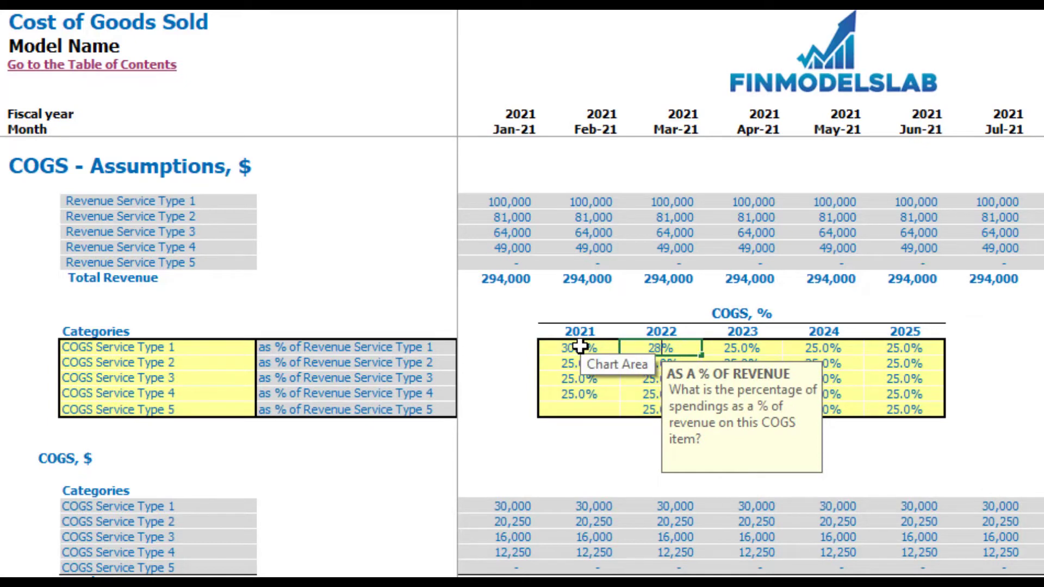
pyautogui.press('Tab')
pyautogui.write('26')
pyautogui.press('Tab')
pyautogui.write('24')
pyautogui.press('Tab')
pyautogui.write('22')
pyautogui.press('Tab')
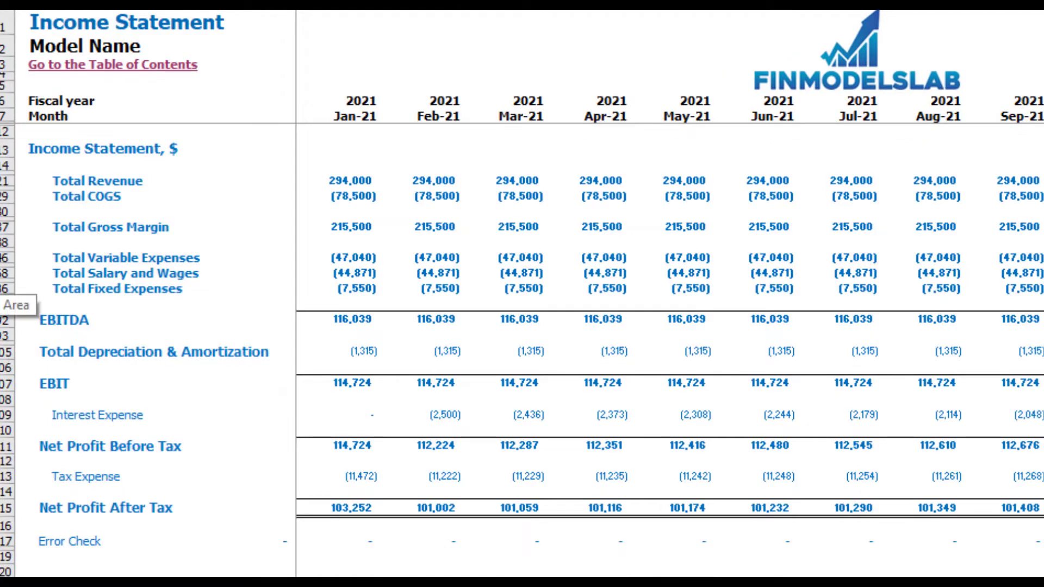
# - Check the Total COGS line in the Income Statement
pyautogui.click(1, 197)
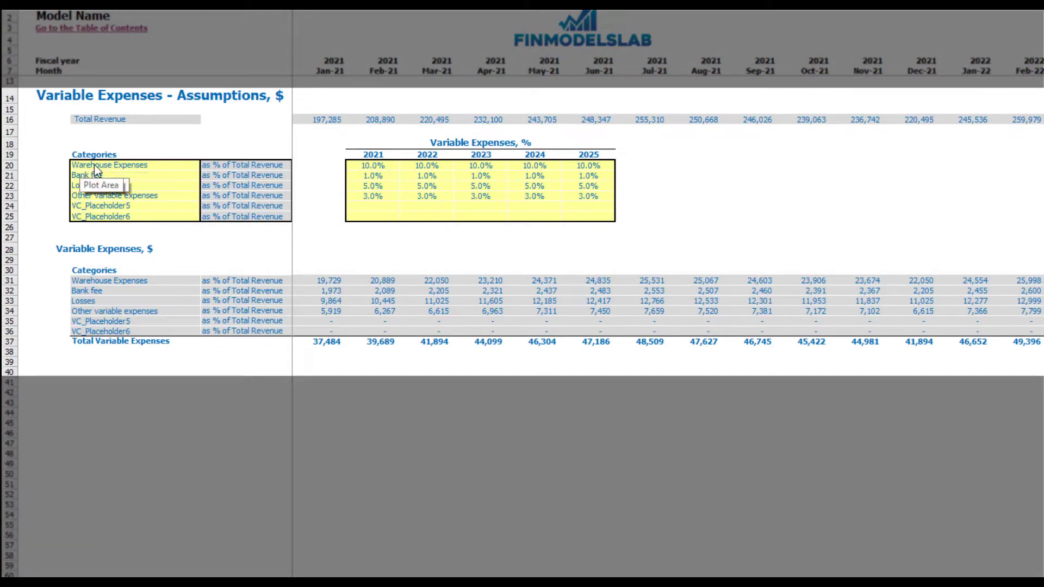
# - Set the Warehouse Expenses percentages to 12, 14, 16 and 18% of revenue for 2022 through 2025
pyautogui.click(120, 168)
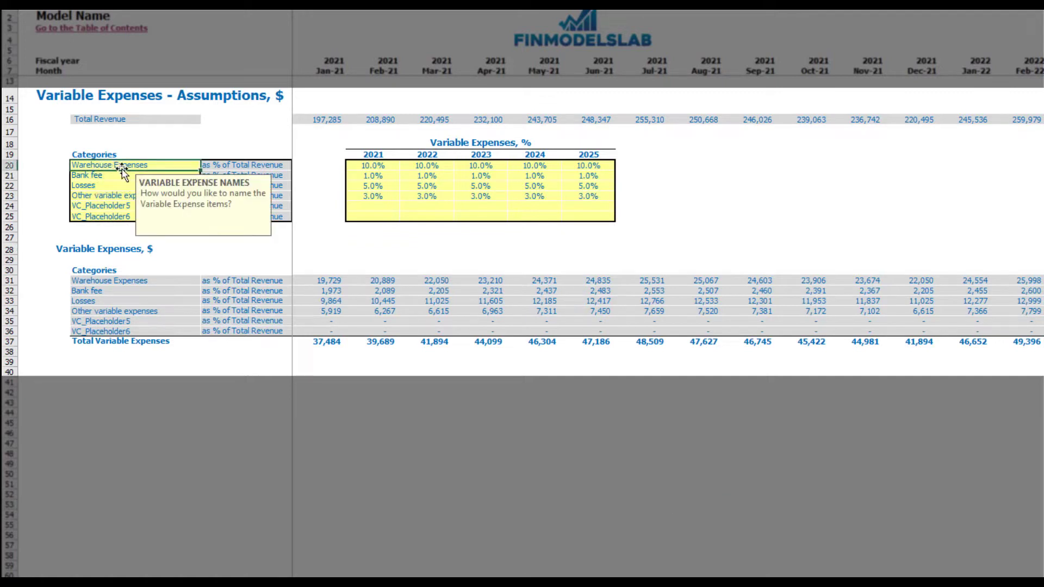
pyautogui.click(140, 147)
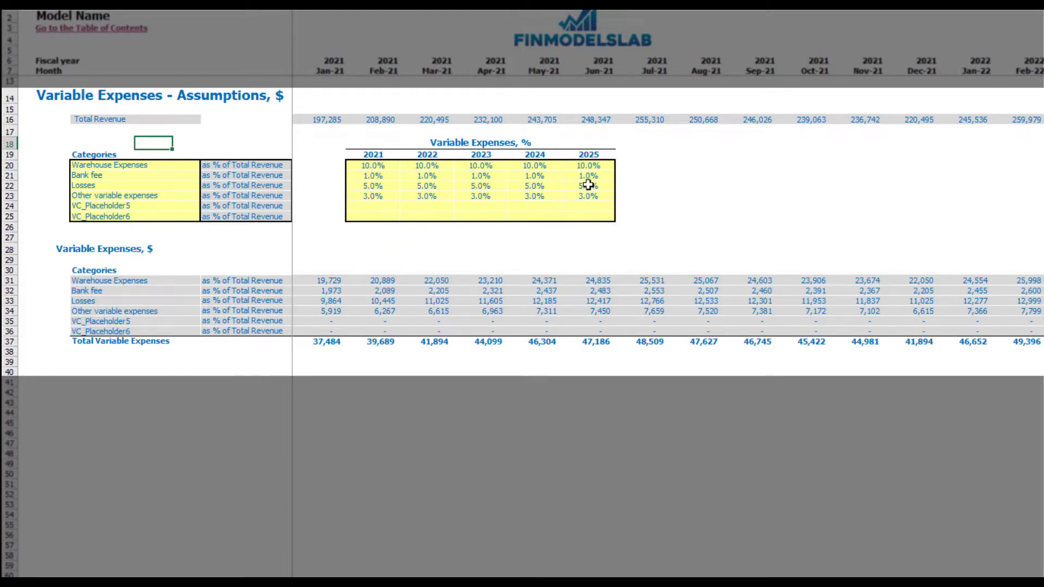
pyautogui.click(392, 168)
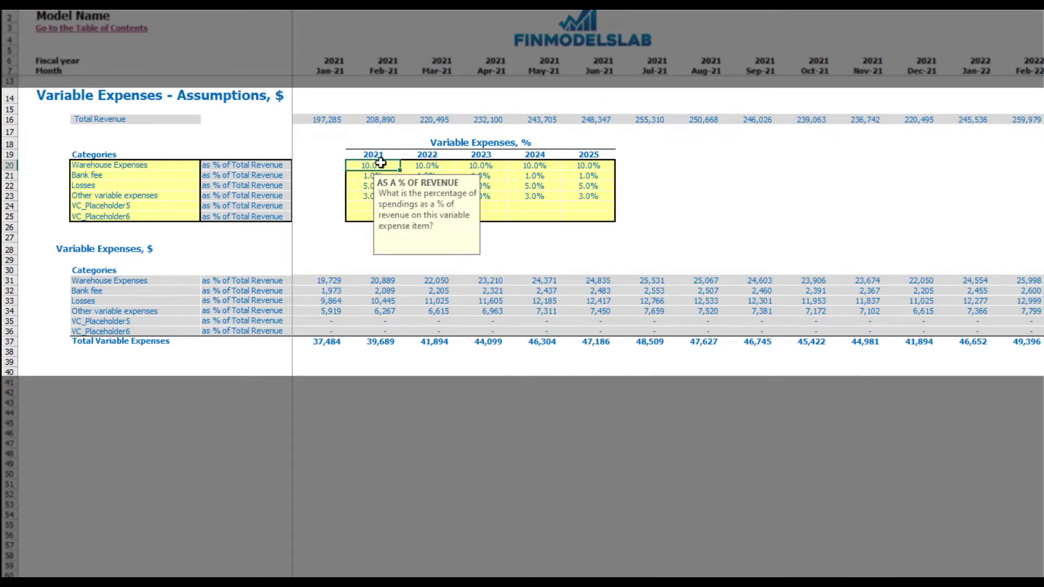
pyautogui.click(413, 166)
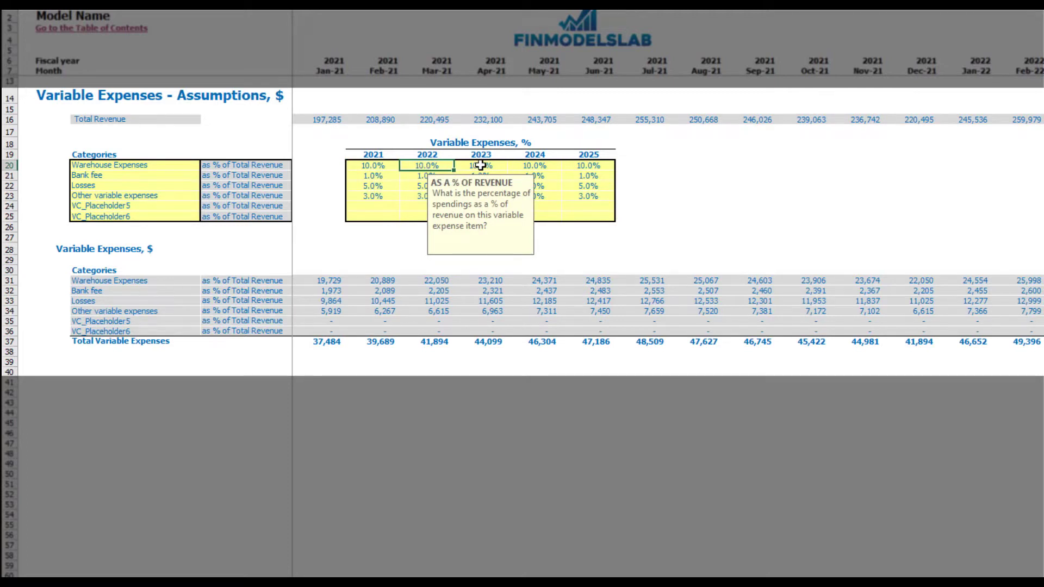
pyautogui.write('12')
pyautogui.press('Tab')
pyautogui.write('14')
pyautogui.press('Tab')
pyautogui.write('16')
pyautogui.press('Tab')
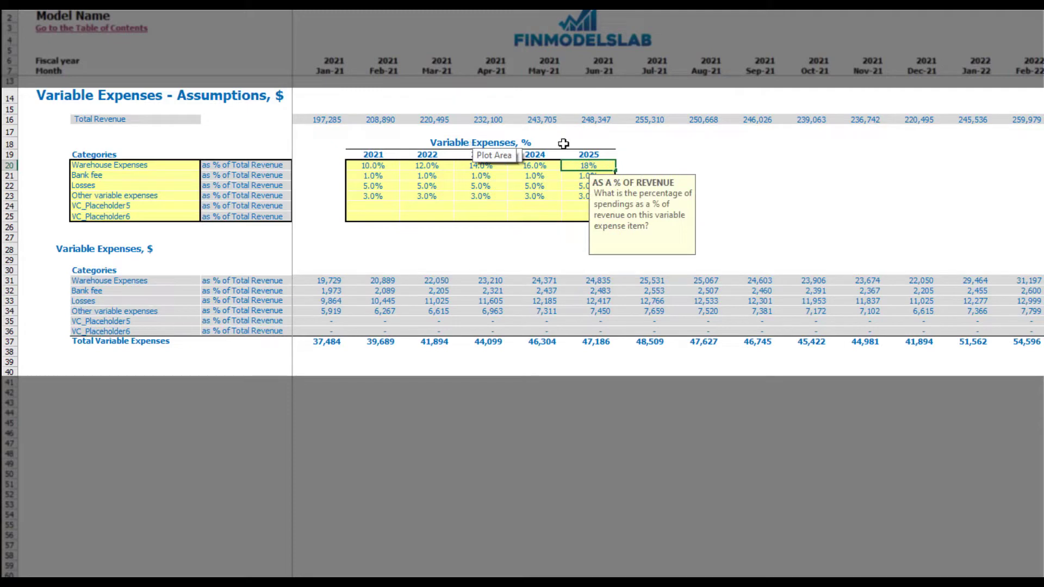
pyautogui.click(687, 167)
# - Set the Warehouse Expenses percentages to 9, 8, 7 and 6% of revenue for 2022 through 2025
pyautogui.click(430, 166)
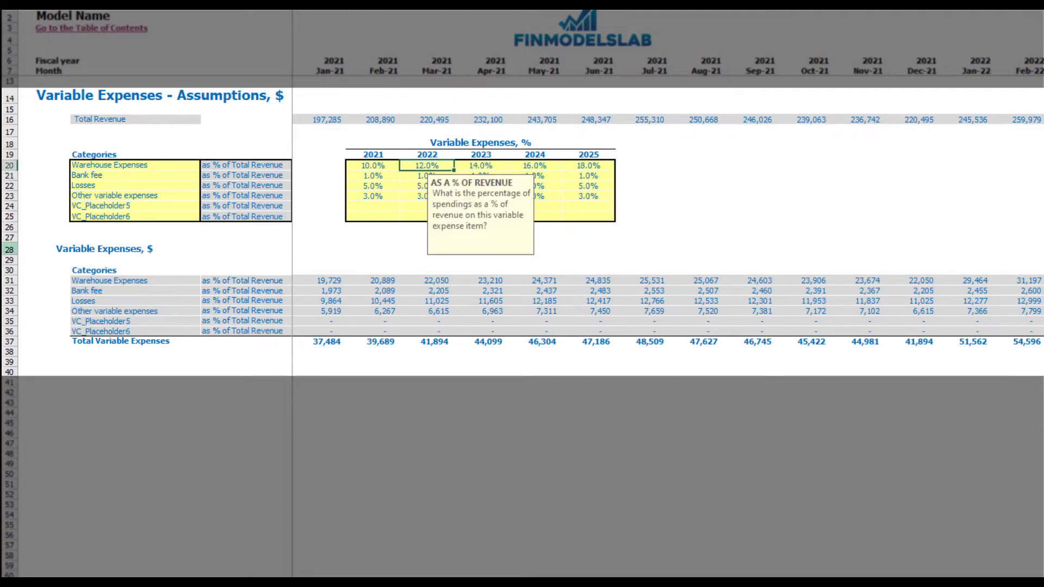
pyautogui.write('9')
pyautogui.press('Tab')
pyautogui.write('8')
pyautogui.press('Tab')
pyautogui.write('7')
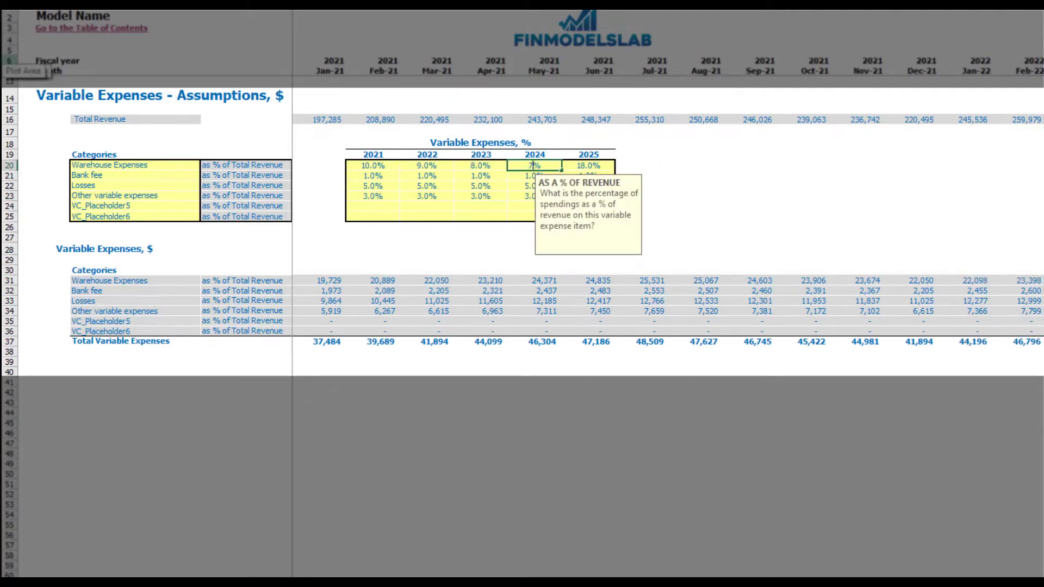
pyautogui.press('Tab')
pyautogui.write('6')
pyautogui.press('Tab')
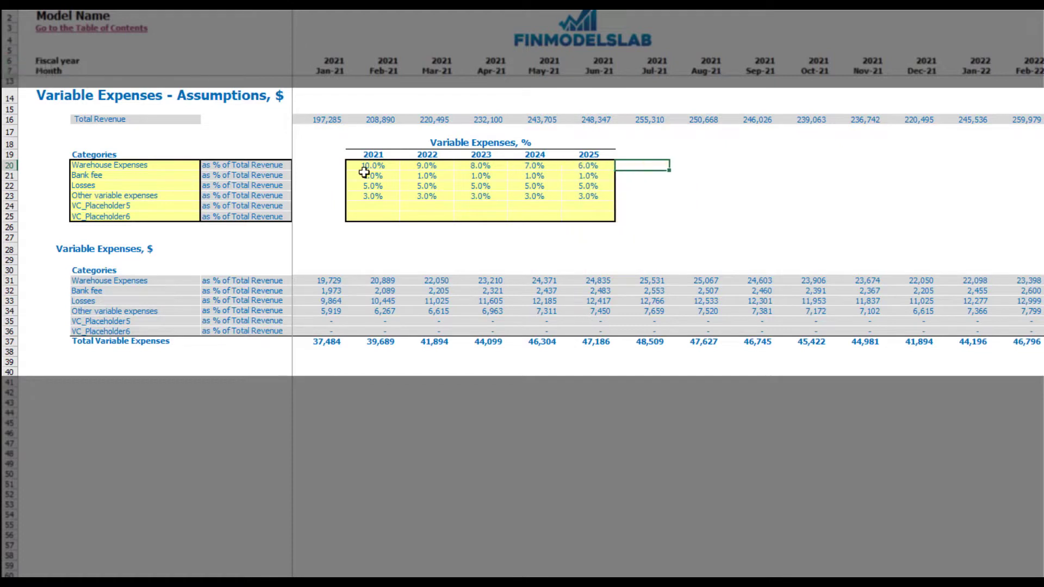
pyautogui.click(675, 205)
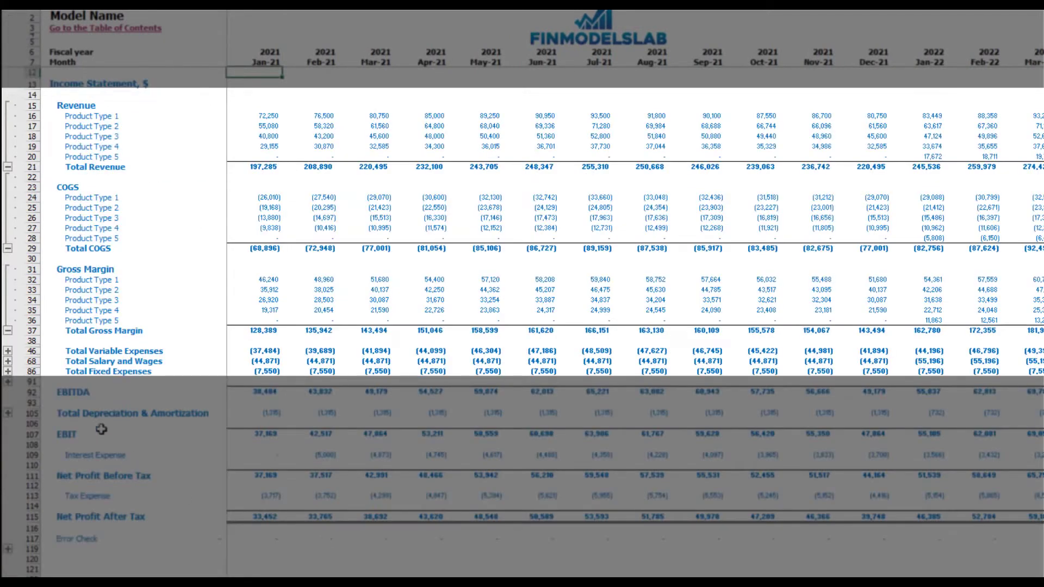
# - Expand the Total Variable Expenses group in the Income Statement
pyautogui.click(8, 351)
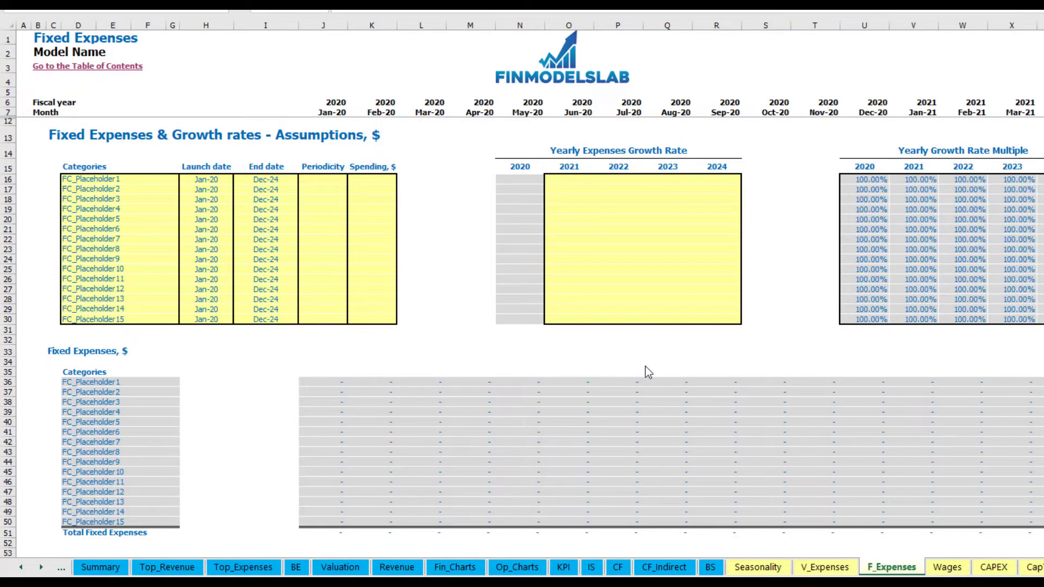
# - Name the first fixed expense category Utilities and set its launch date to Mar-20
pyautogui.click(122, 179)
pyautogui.write('Utilities')
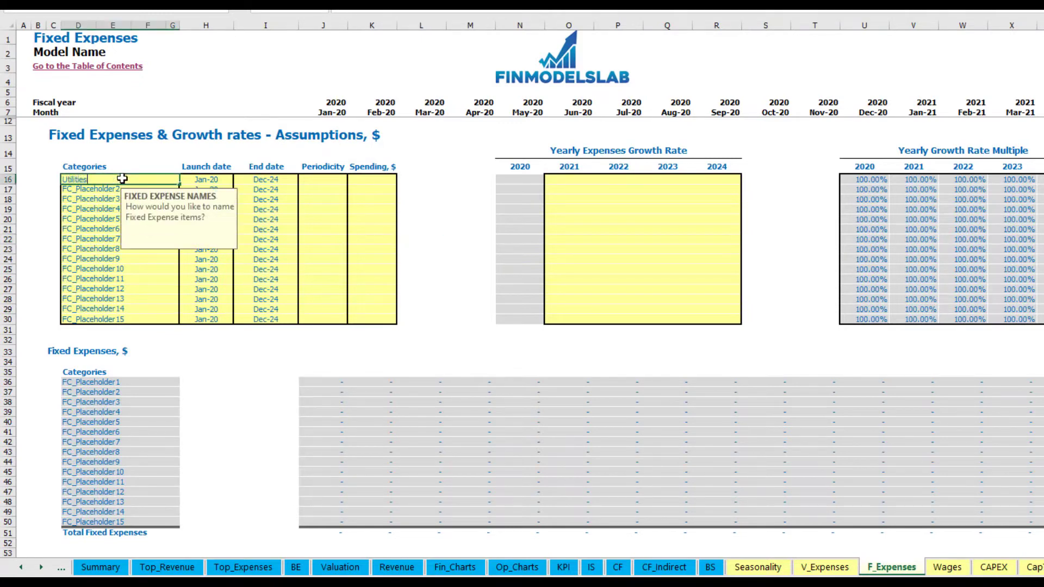
pyautogui.press('Return')
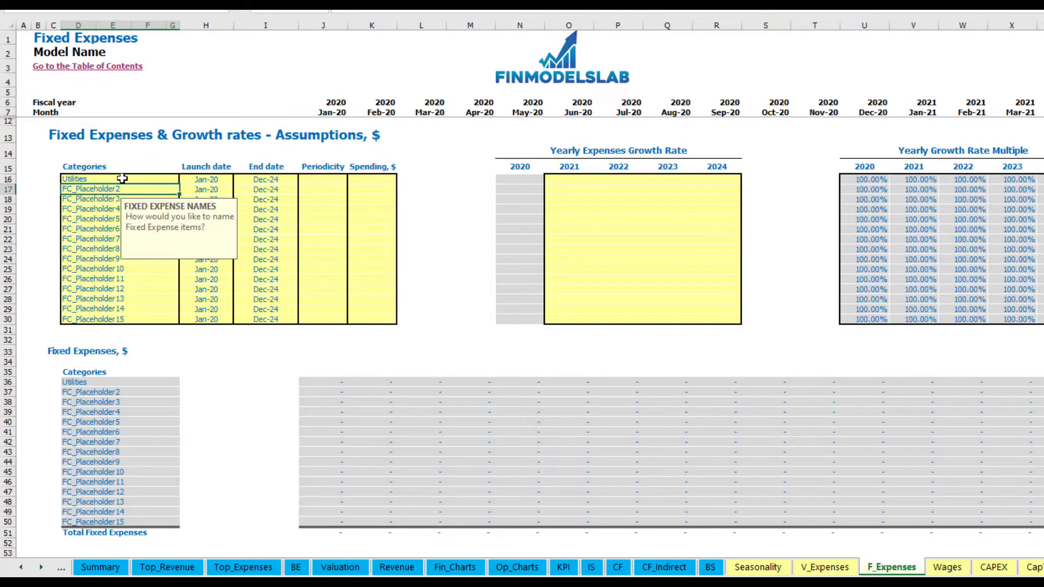
pyautogui.click(209, 179)
pyautogui.click(238, 180)
pyautogui.click(204, 207)
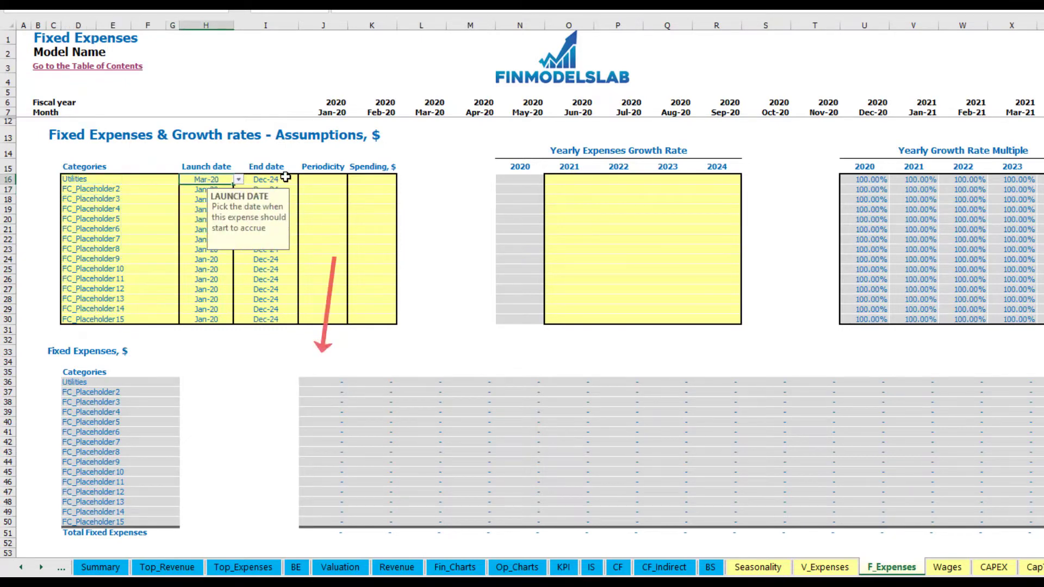
# - Check the end date of Utilities and look along the monthly timeline of the Fixed Expenses sheet
pyautogui.click(275, 178)
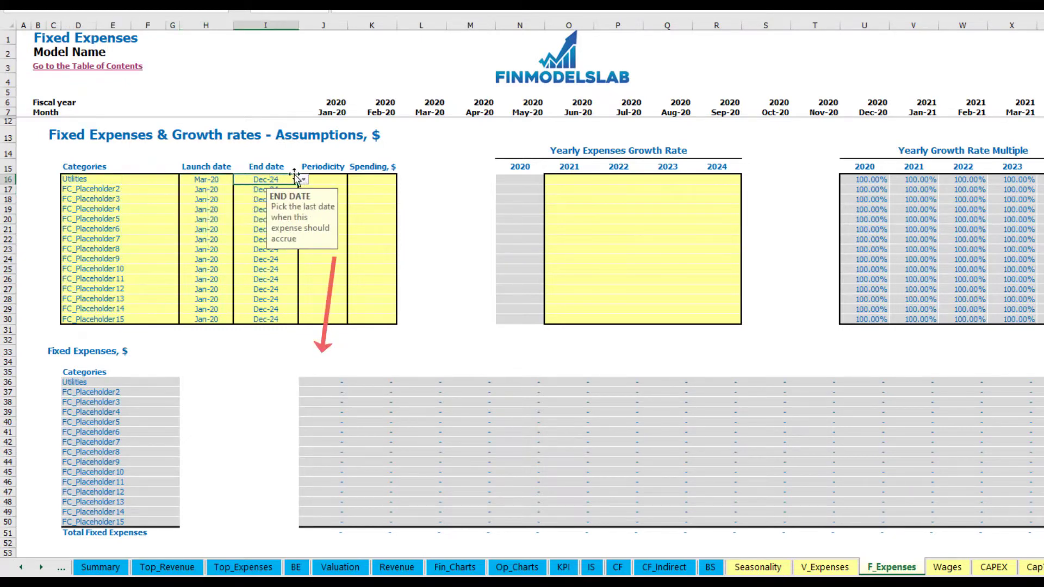
pyautogui.click(330, 113)
pyautogui.hscroll(10, 331, 116)
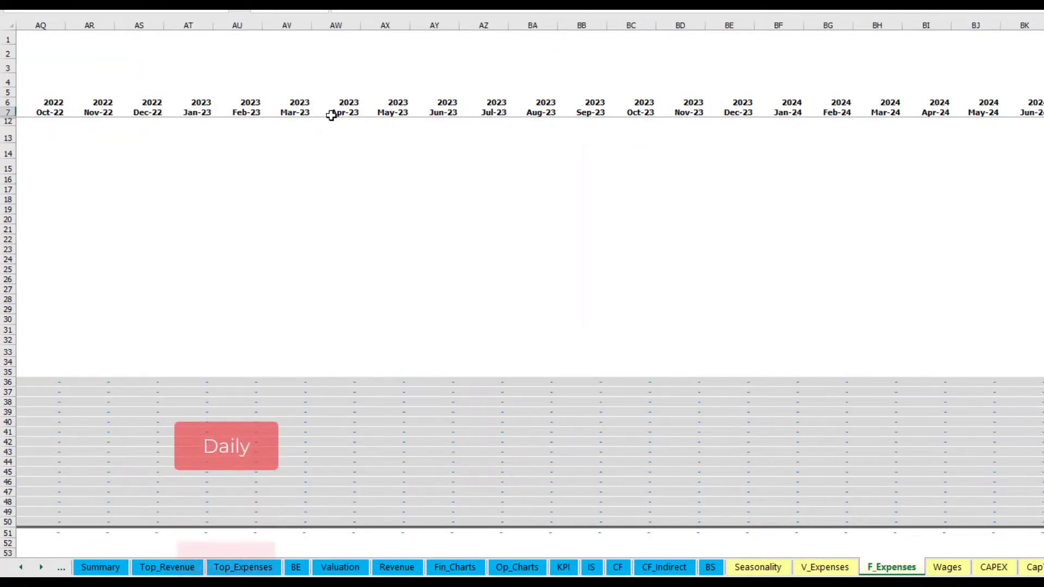
pyautogui.hscroll(-12, 331, 115)
pyautogui.hscroll(-2, 331, 115)
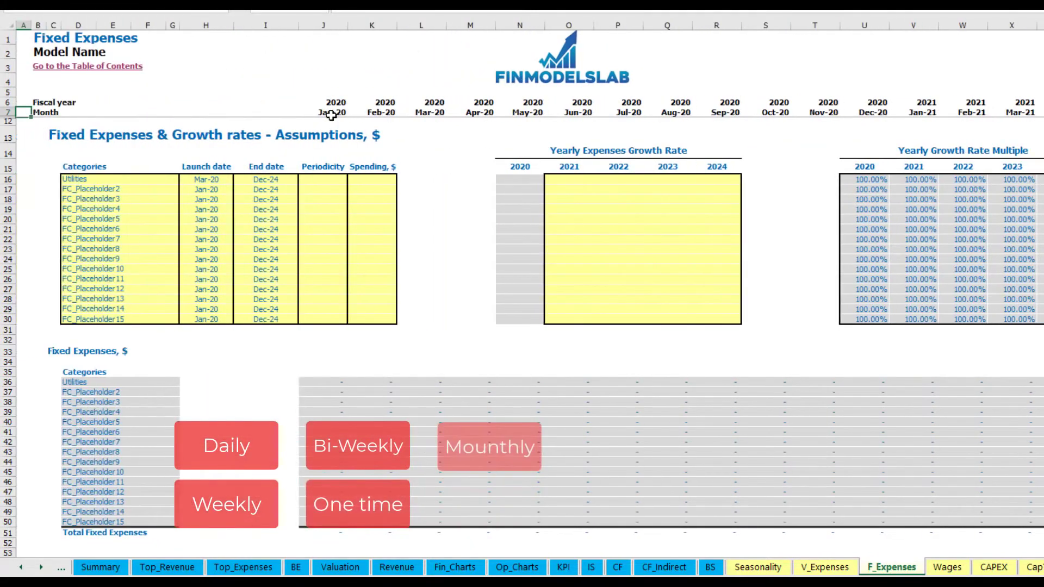
# - Set the Utilities periodicity to Daily and its spending to 50 dollars
pyautogui.click(323, 179)
pyautogui.click(353, 180)
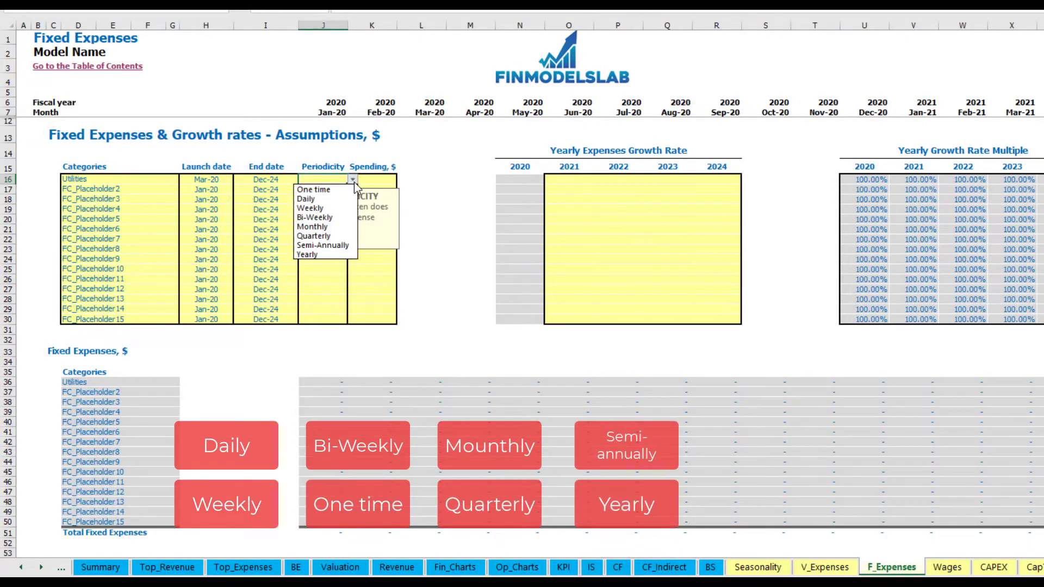
pyautogui.click(310, 199)
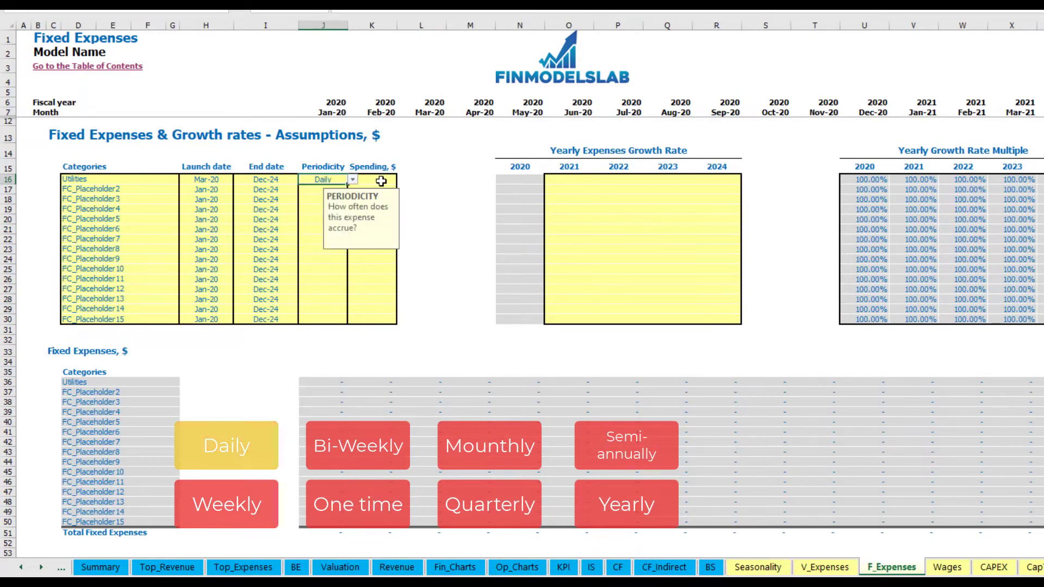
pyautogui.press('Tab')
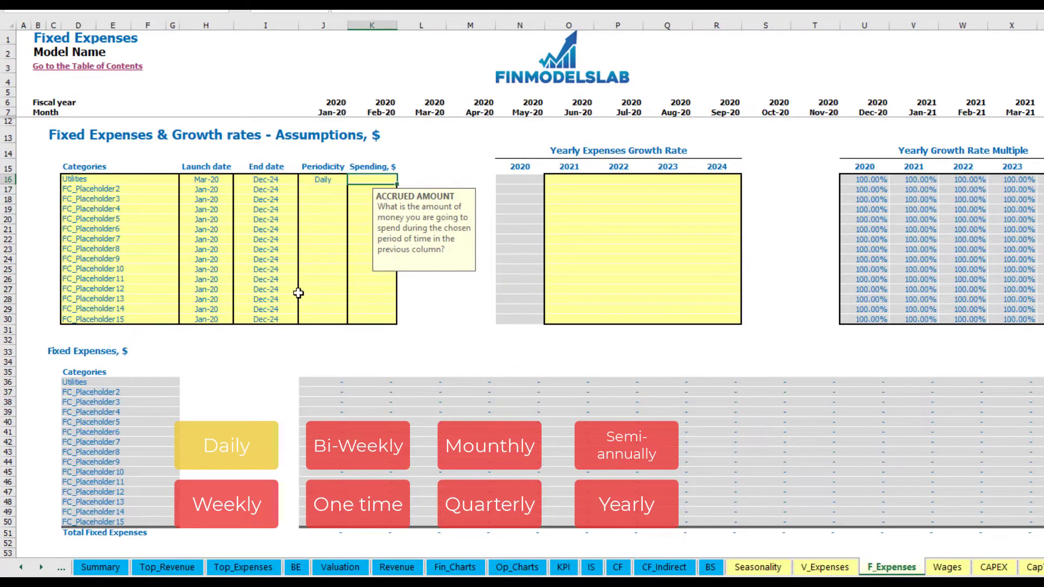
pyautogui.press('Return')
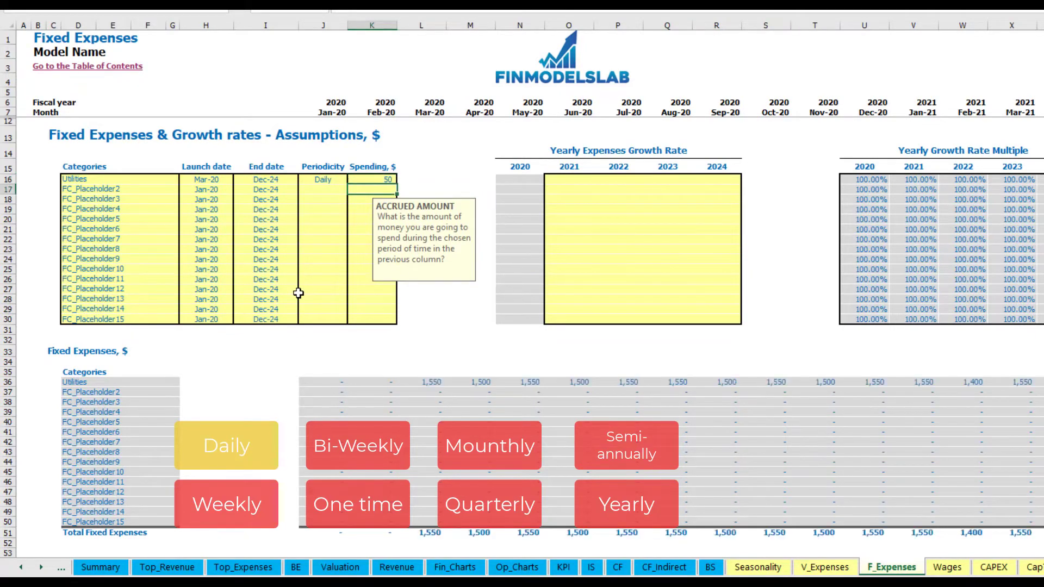
# - Compare the calculated Utilities amounts for March, April and May 2020 in the Fixed Expenses table
pyautogui.click(429, 385)
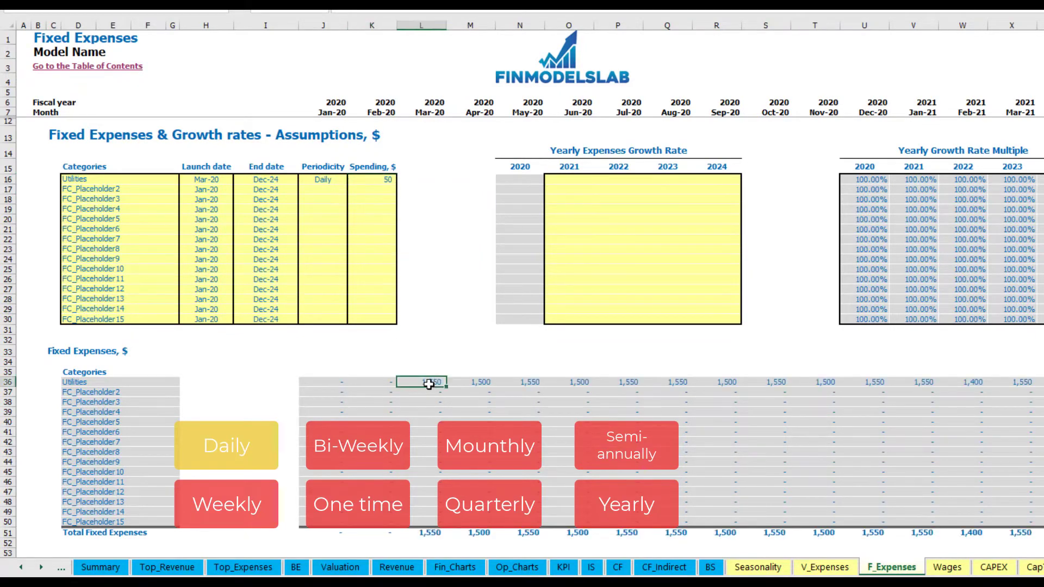
pyautogui.click(478, 383)
pyautogui.click(537, 384)
pyautogui.click(433, 376)
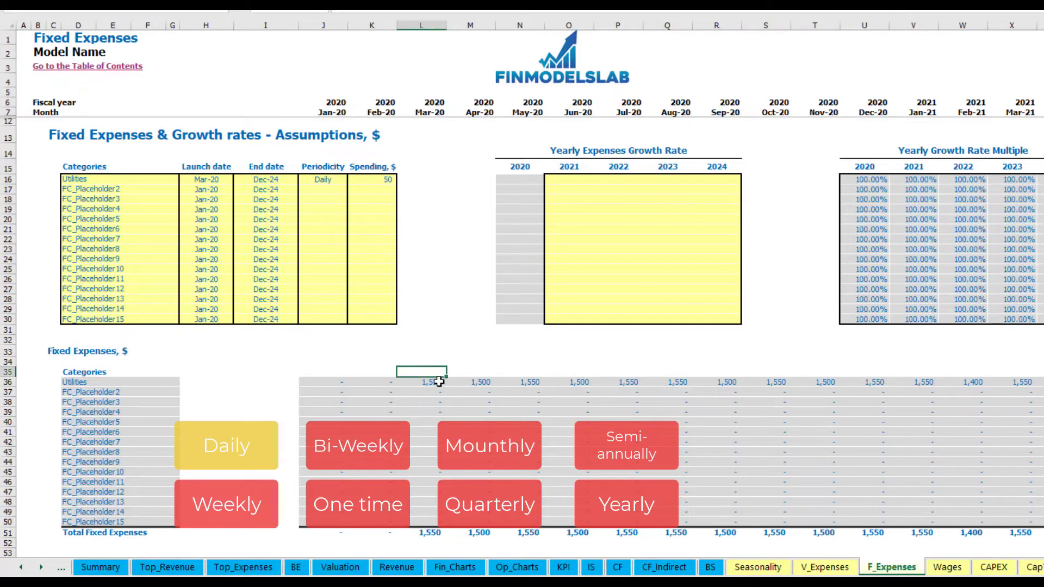
pyautogui.click(437, 383)
pyautogui.click(461, 384)
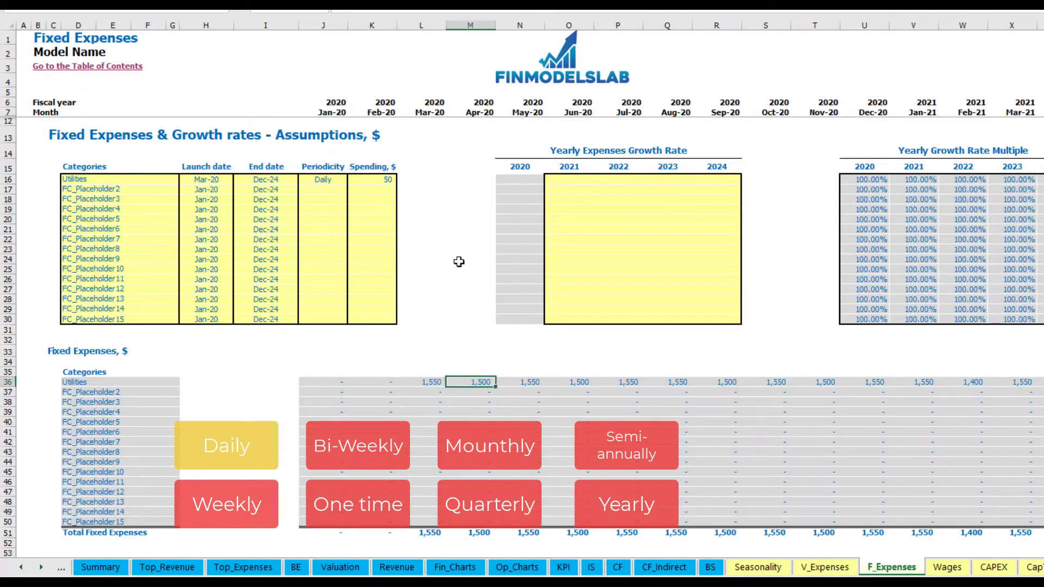
pyautogui.click(425, 110)
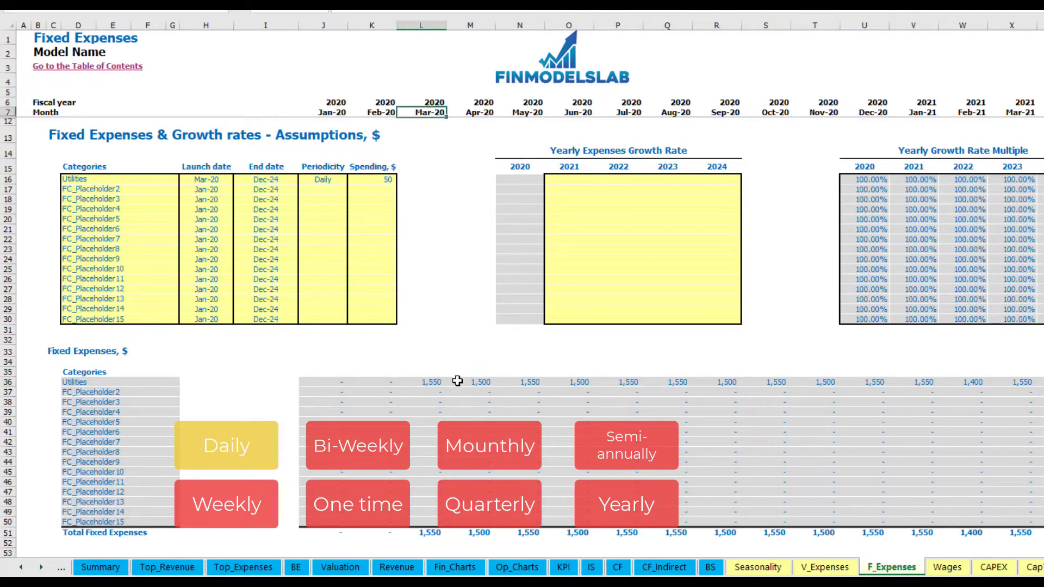
pyautogui.click(440, 384)
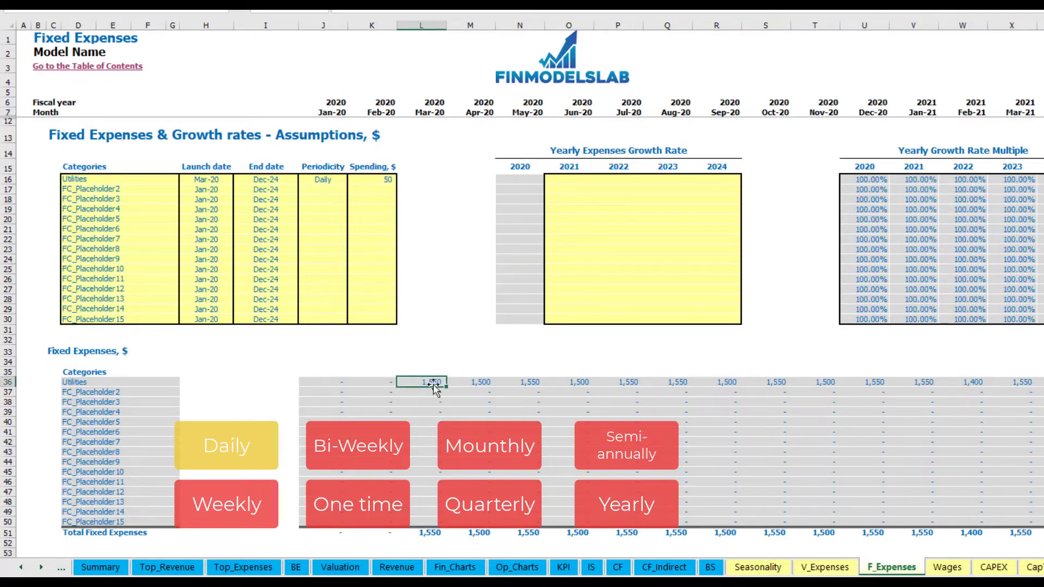
pyautogui.click(482, 383)
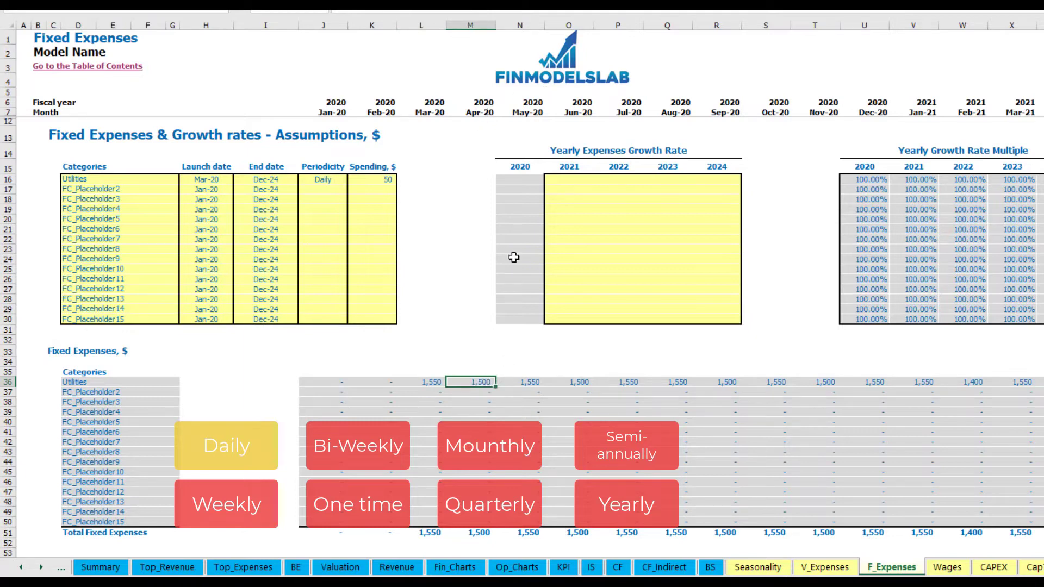
# - Set the Utilities yearly expenses growth rate to 5% for each year from 2021 through 2024
pyautogui.click(577, 182)
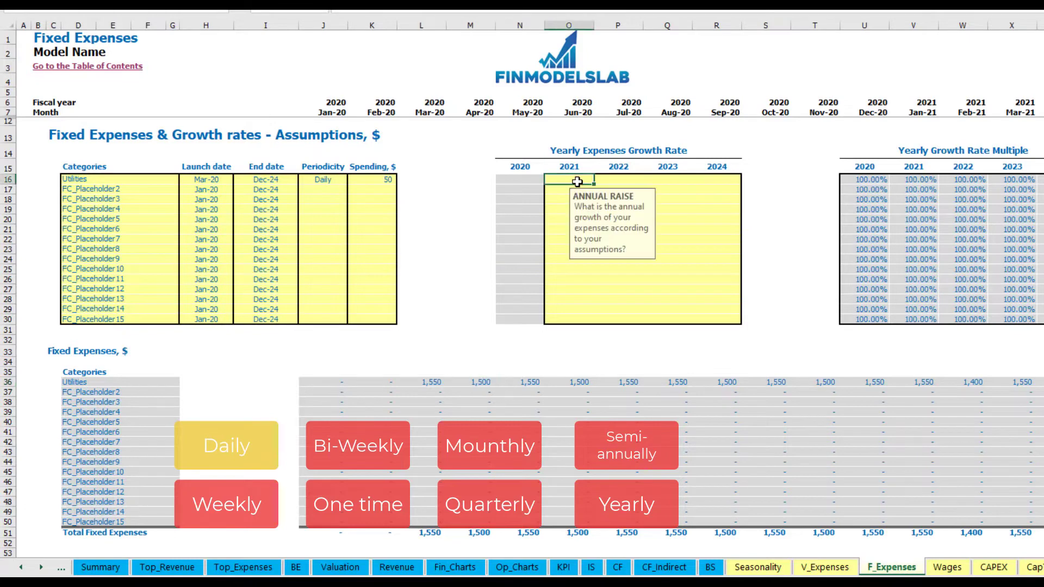
pyautogui.hotkey('ctrl', 'c')
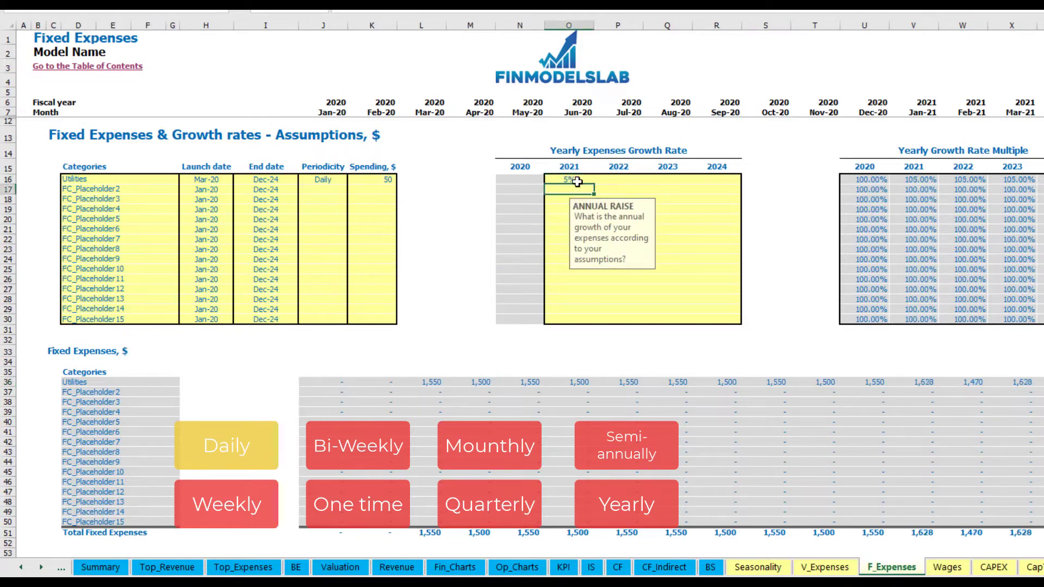
pyautogui.press('Right')
pyautogui.hotkey('shift', 'Right')
pyautogui.hotkey('shift', 'Right')
pyautogui.hotkey('ctrl', 'v')
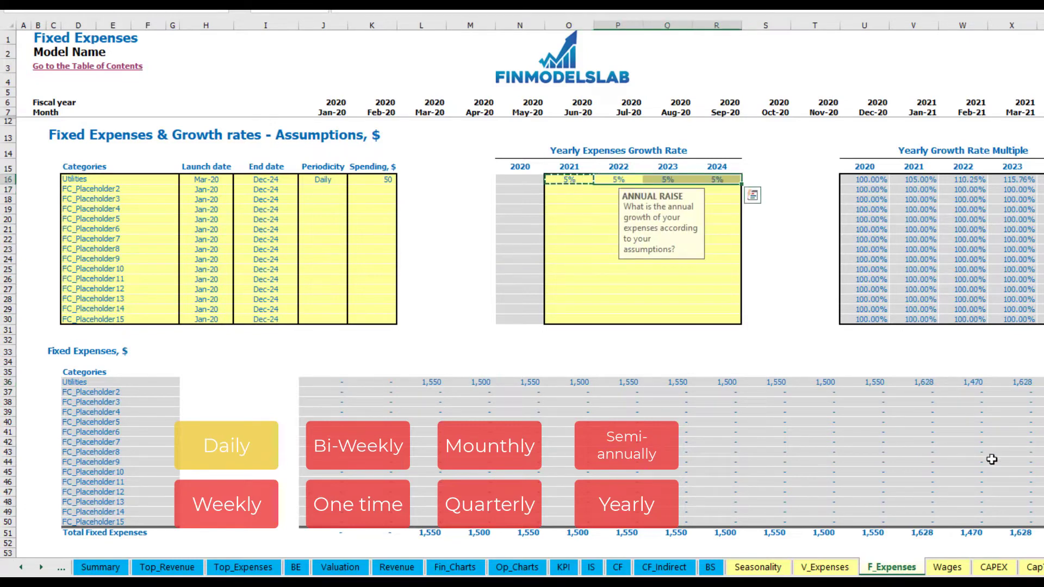
# - Review the Utilities growth rates and the monthly Utilities amounts across the following years
pyautogui.moveTo(577, 179); pyautogui.dragTo(718, 180)
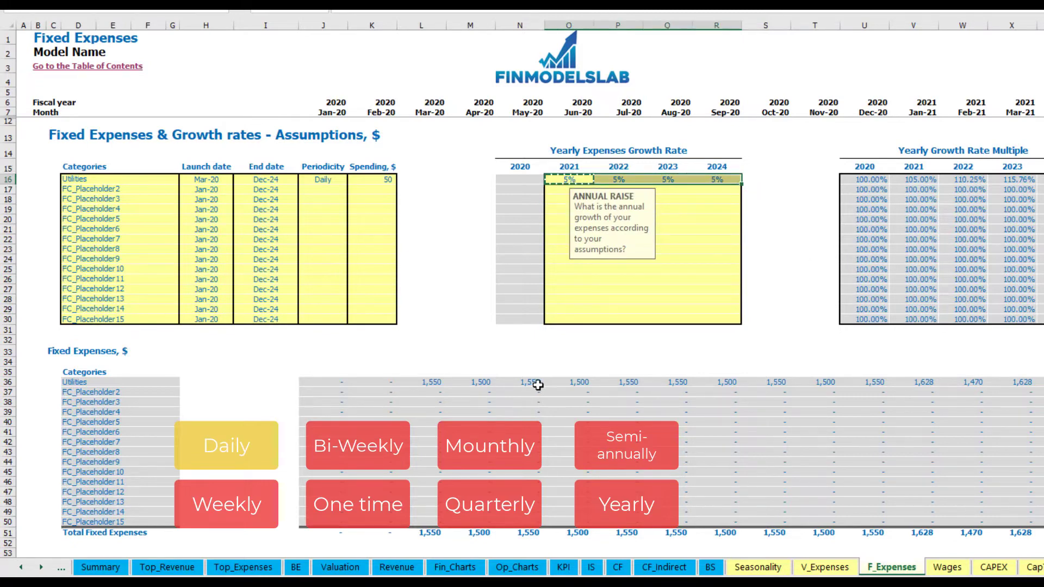
pyautogui.hscroll(12, 548, 390)
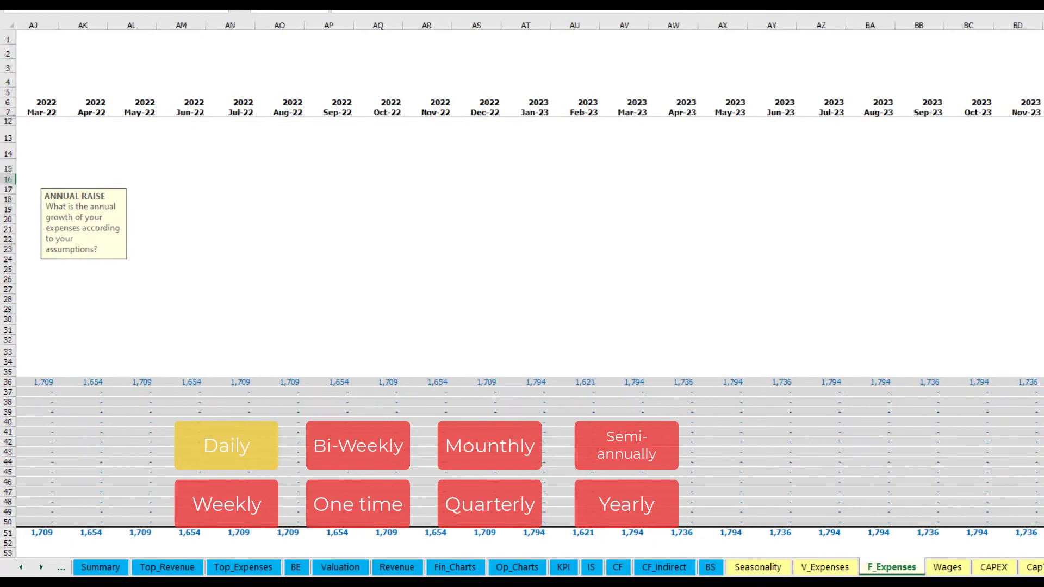
pyautogui.hscroll(-12, 548, 390)
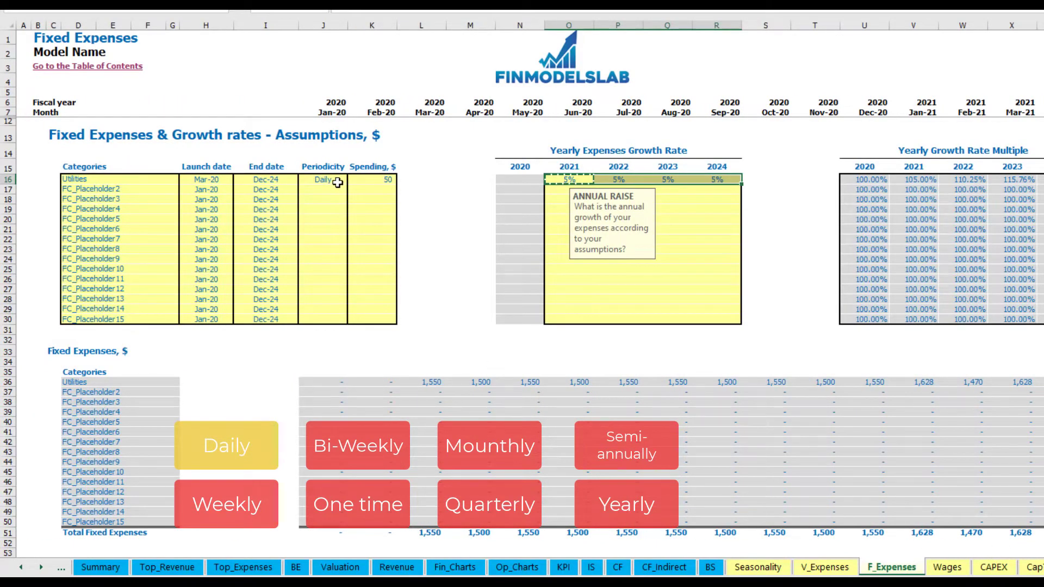
# - Name the second fixed expense category Advertising and set its launch date to Mar-20
pyautogui.click(130, 186)
pyautogui.write('A')
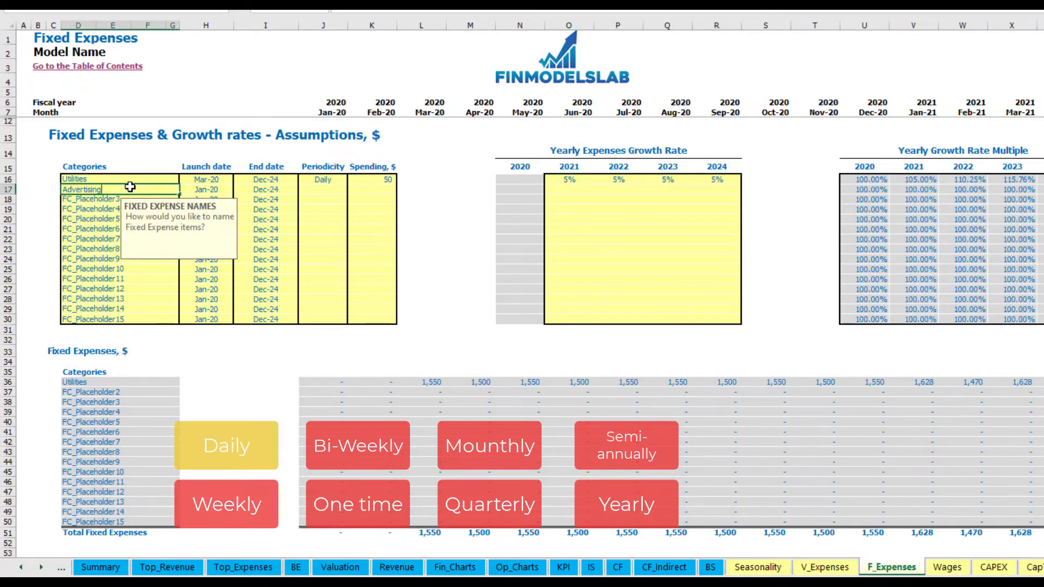
pyautogui.write('dvertising')
pyautogui.click(206, 189)
pyautogui.click(240, 189)
pyautogui.click(206, 220)
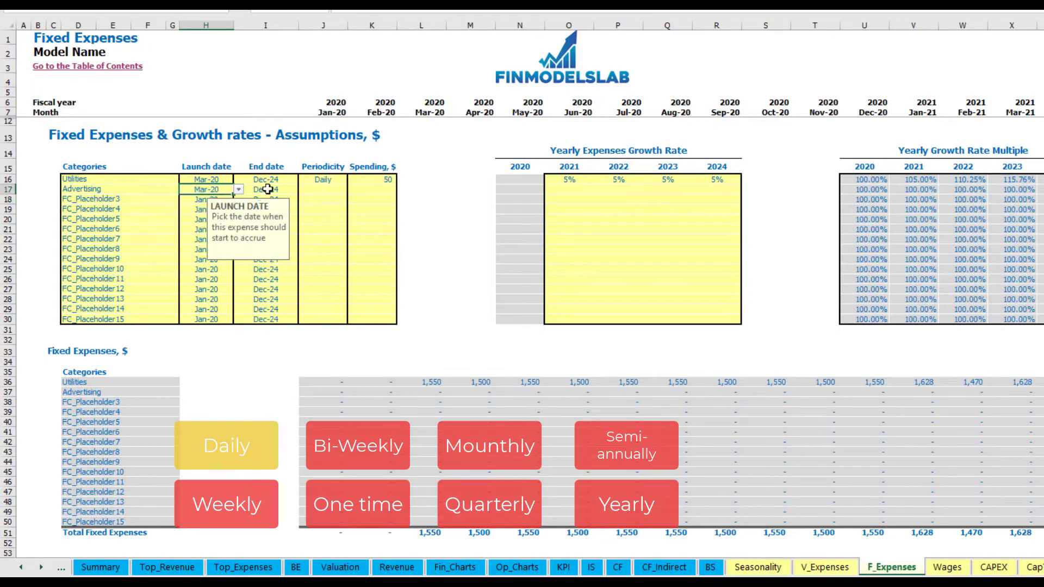
# - Set the end date of the Advertising expense to Aug-24
pyautogui.click(279, 191)
pyautogui.click(303, 189)
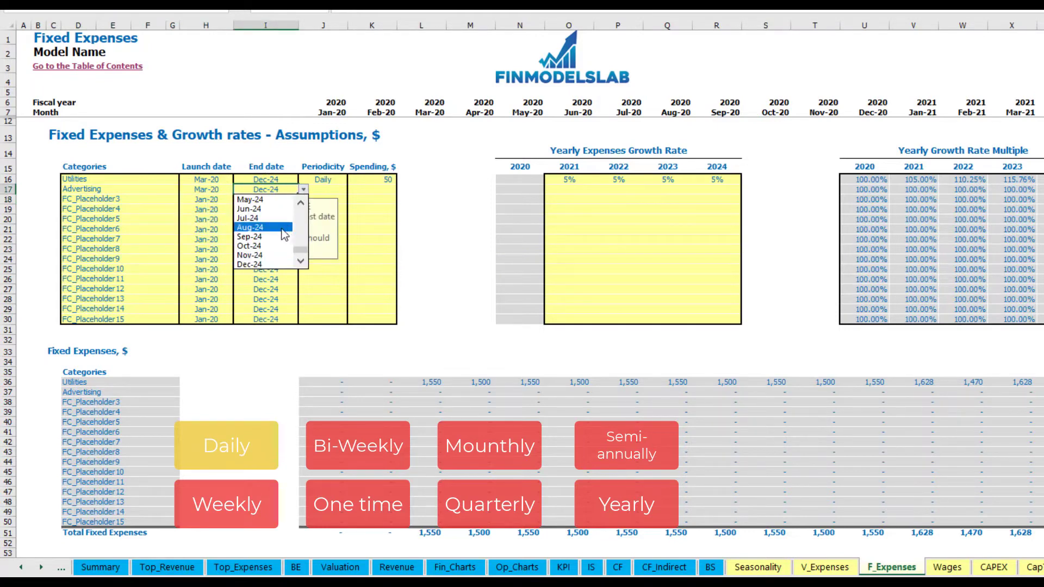
pyautogui.click(261, 227)
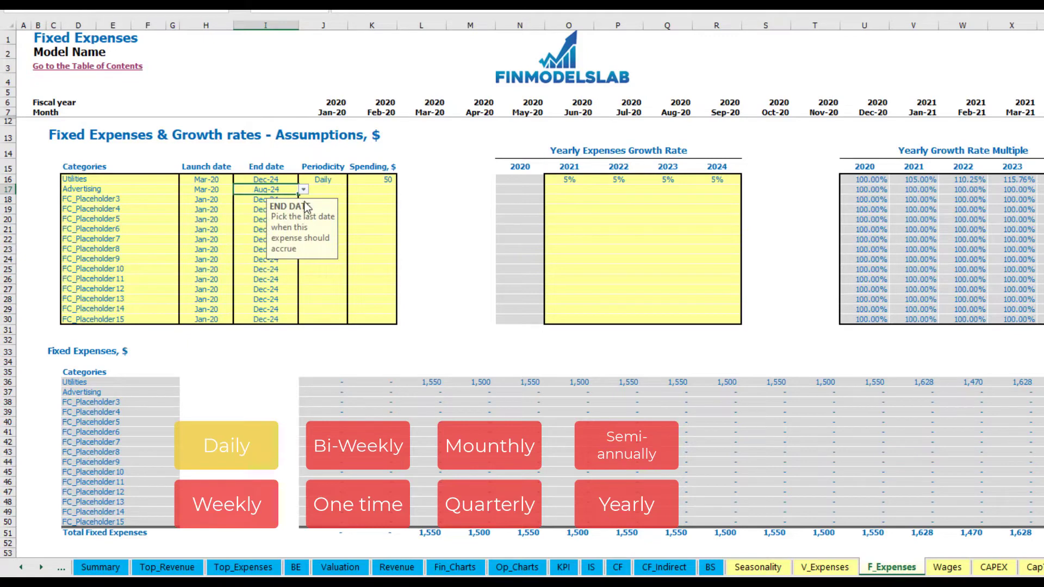
# - Set the Advertising periodicity to Weekly with a spending amount of 100
pyautogui.click(323, 188)
pyautogui.click(353, 190)
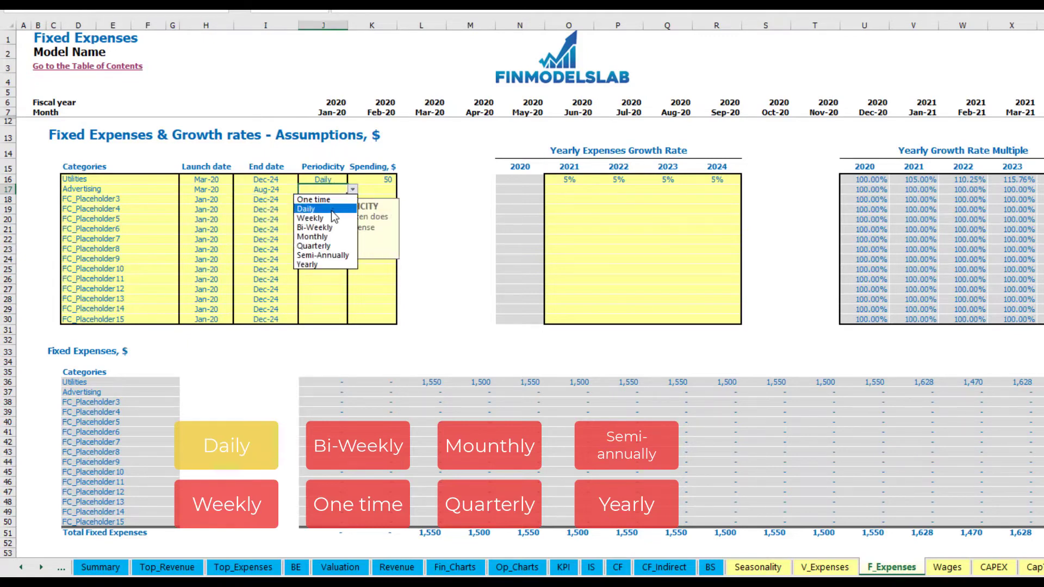
pyautogui.click(331, 217)
pyautogui.click(369, 192)
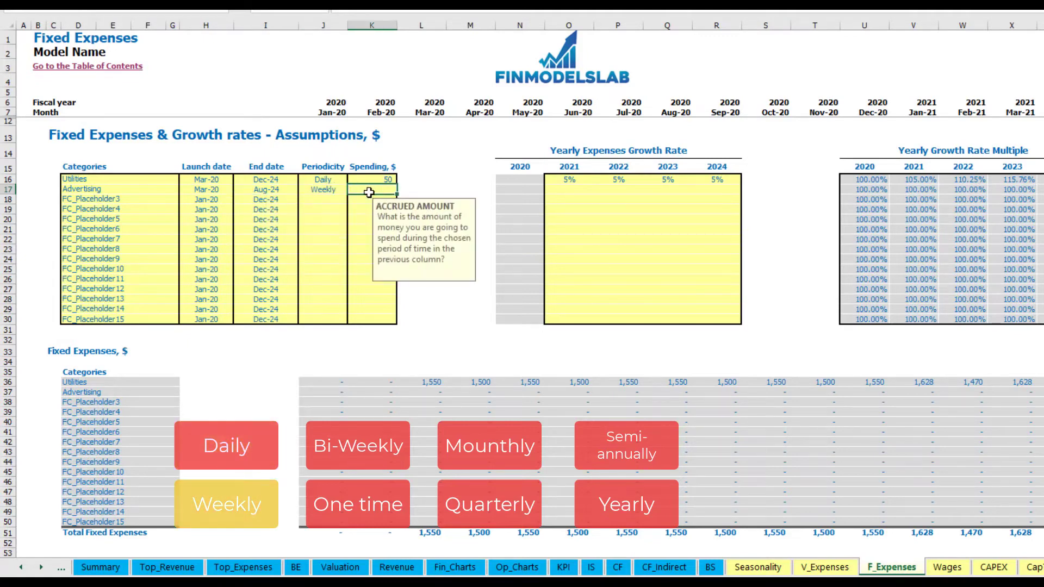
pyautogui.press('Return')
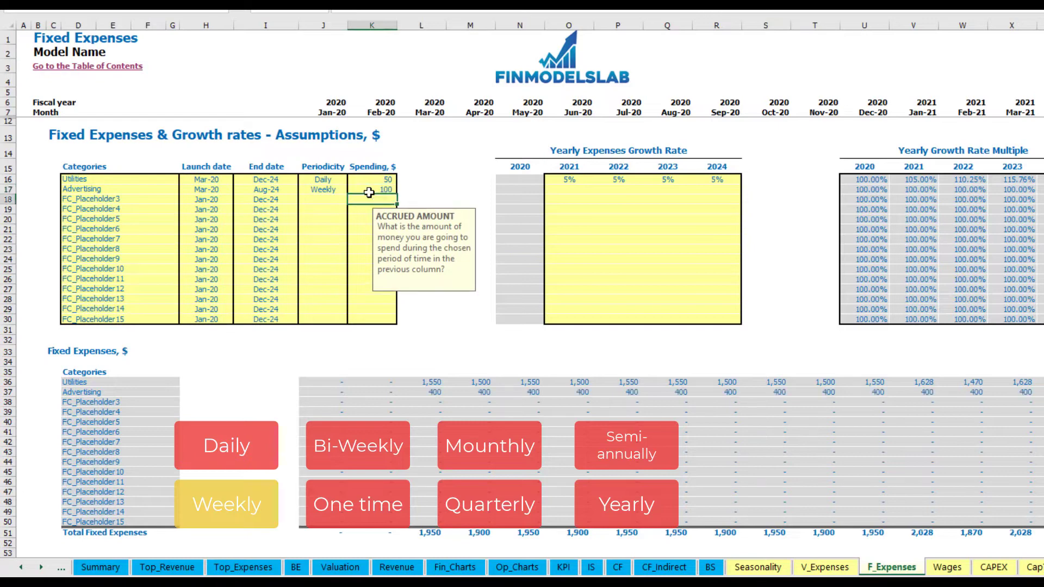
# - Review the monthly Advertising amounts in the Fixed Expenses table from March 2020 through 2024
pyautogui.click(435, 392)
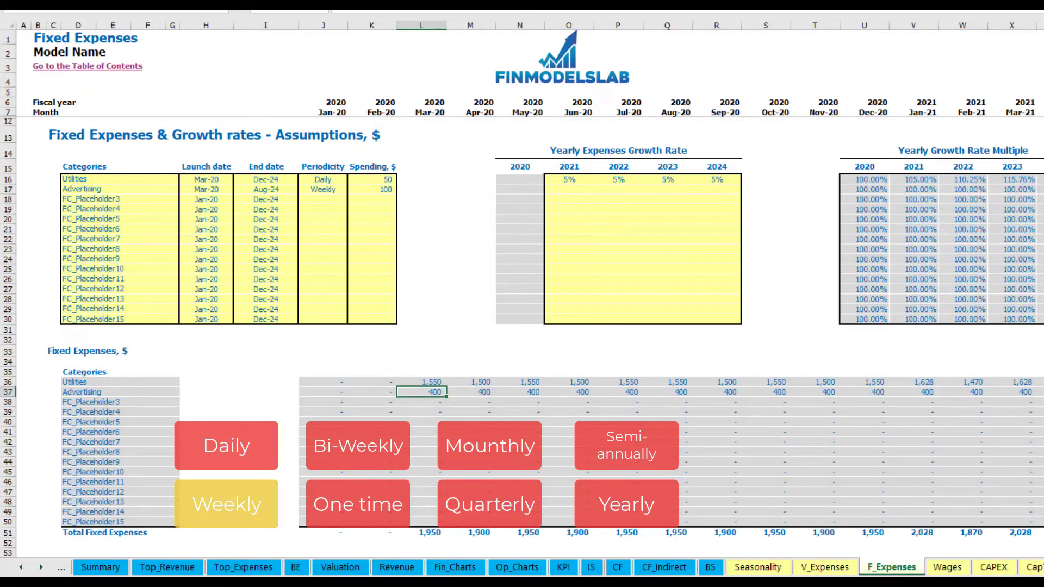
pyautogui.hscroll(10, 523, 272)
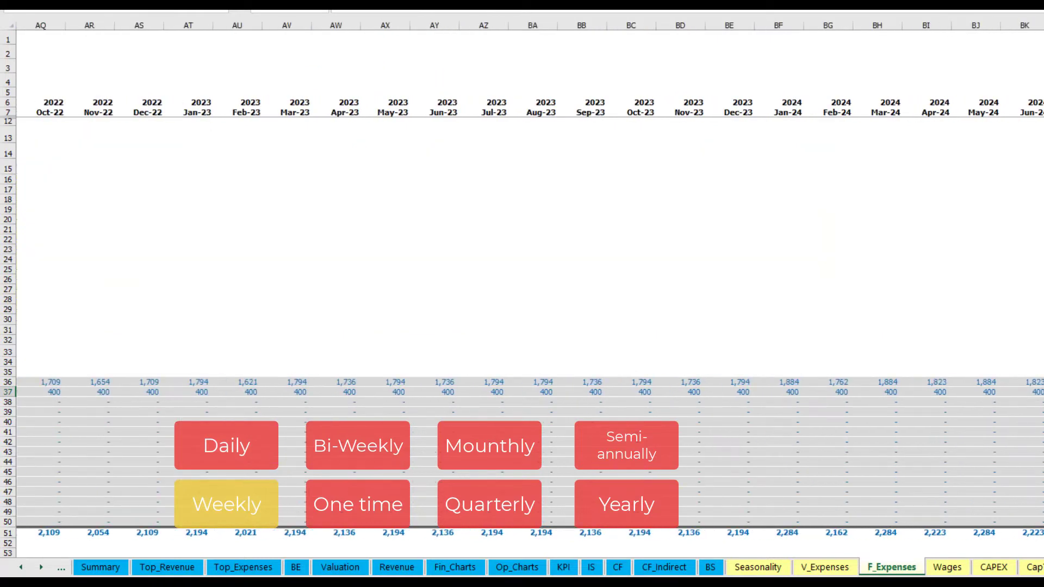
pyautogui.hotkey('ctrl', 'space')
pyautogui.hotkey('shift', 'BackSpace')
pyautogui.hscroll(-10, 404, 241)
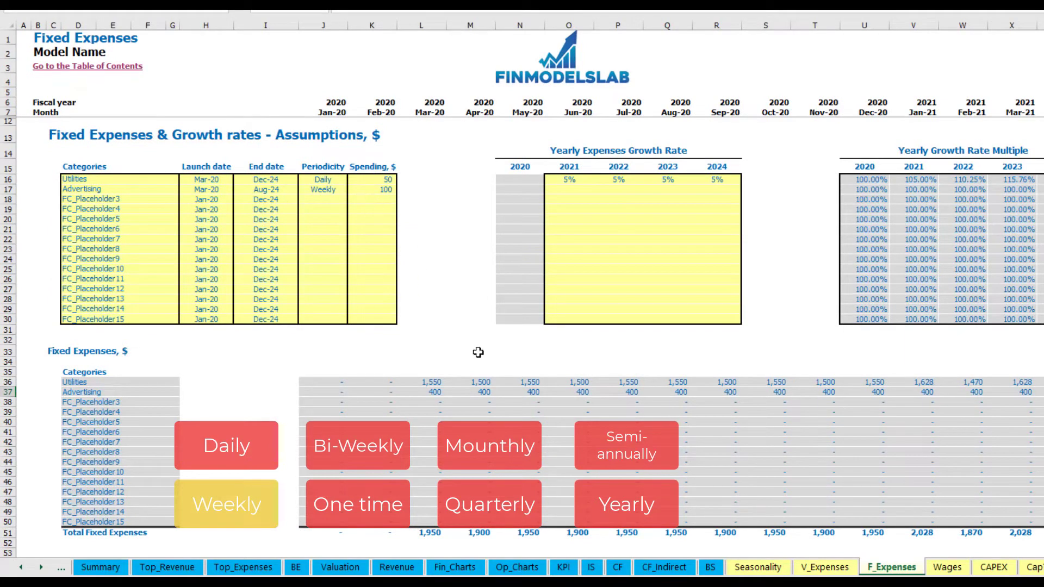
# - Change the Advertising periodicity to Bi-Weekly and its spending amount to 500
pyautogui.click(329, 189)
pyautogui.click(352, 189)
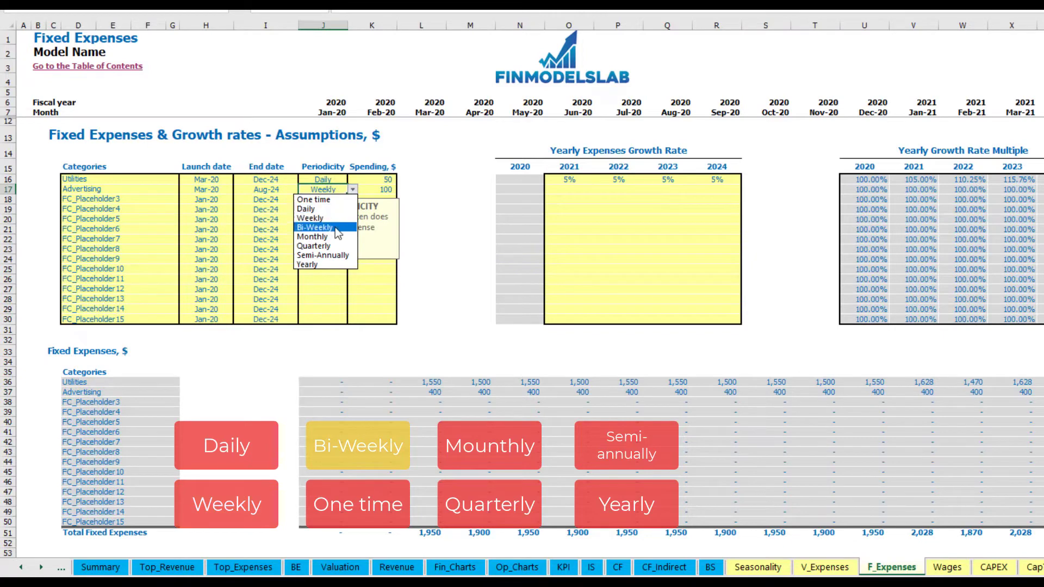
pyautogui.click(335, 227)
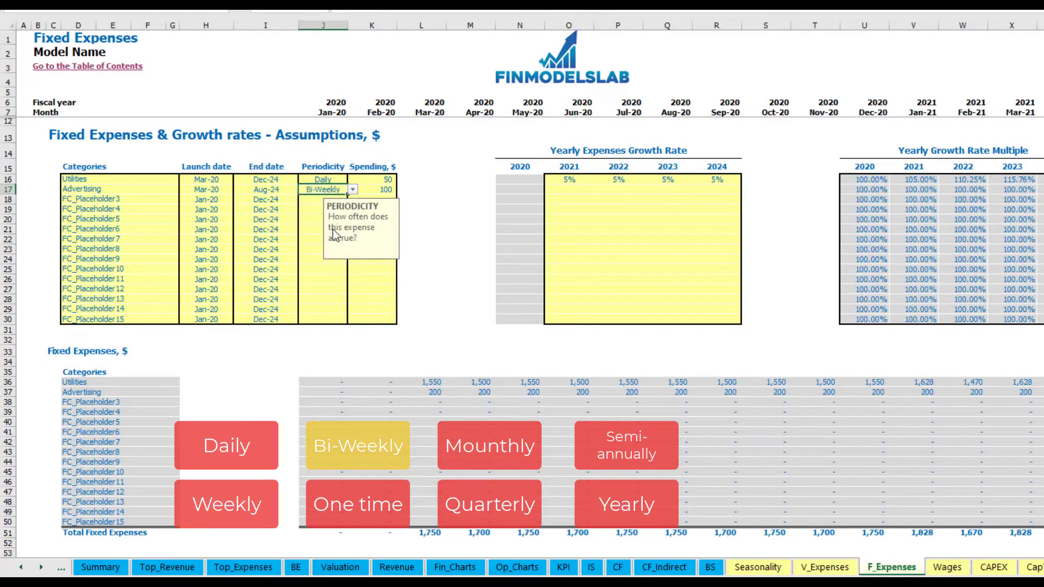
pyautogui.click(370, 190)
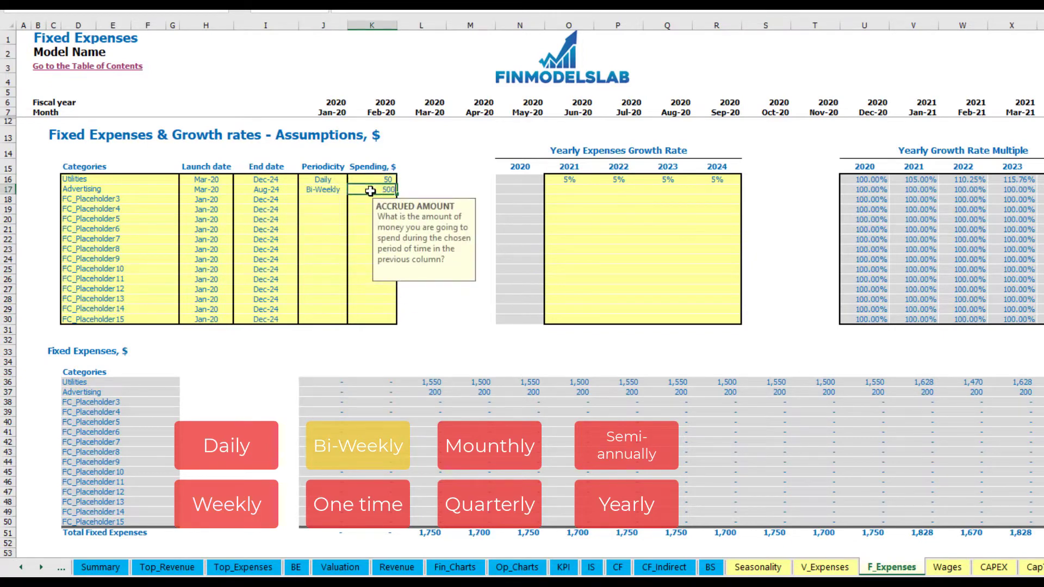
# - Change the launch date of the Advertising expense to Jul-20
pyautogui.click(213, 182)
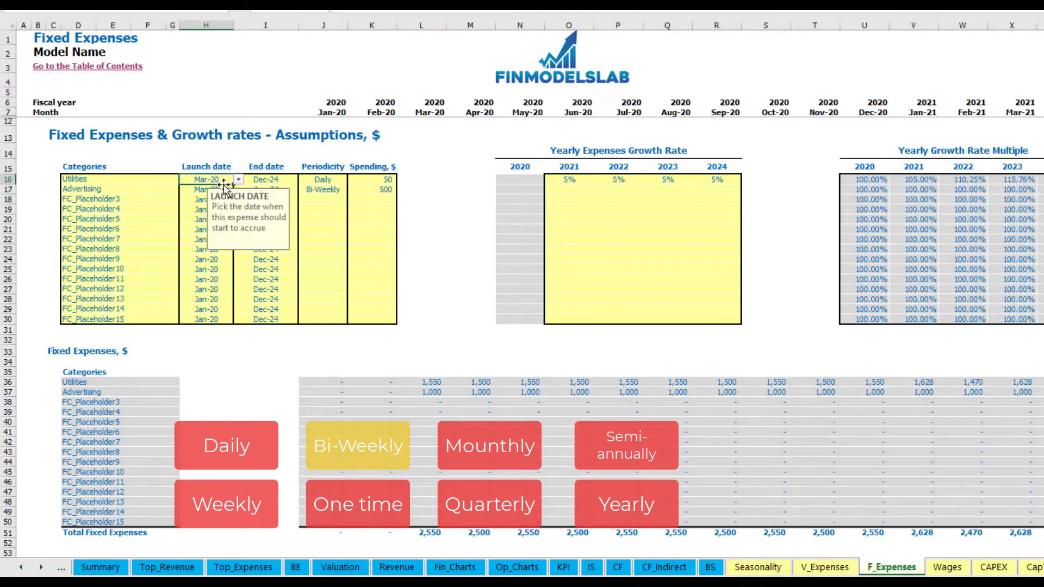
pyautogui.click(226, 190)
pyautogui.click(237, 190)
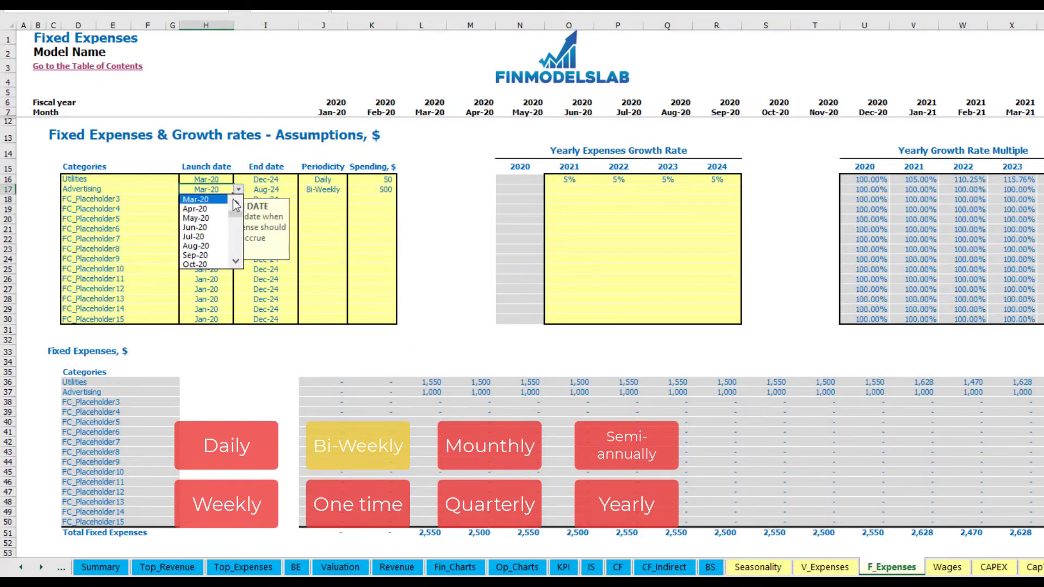
pyautogui.click(199, 236)
# - Examine the monthly Advertising amounts in the Fixed Expenses table from July 2020 onward
pyautogui.click(627, 393)
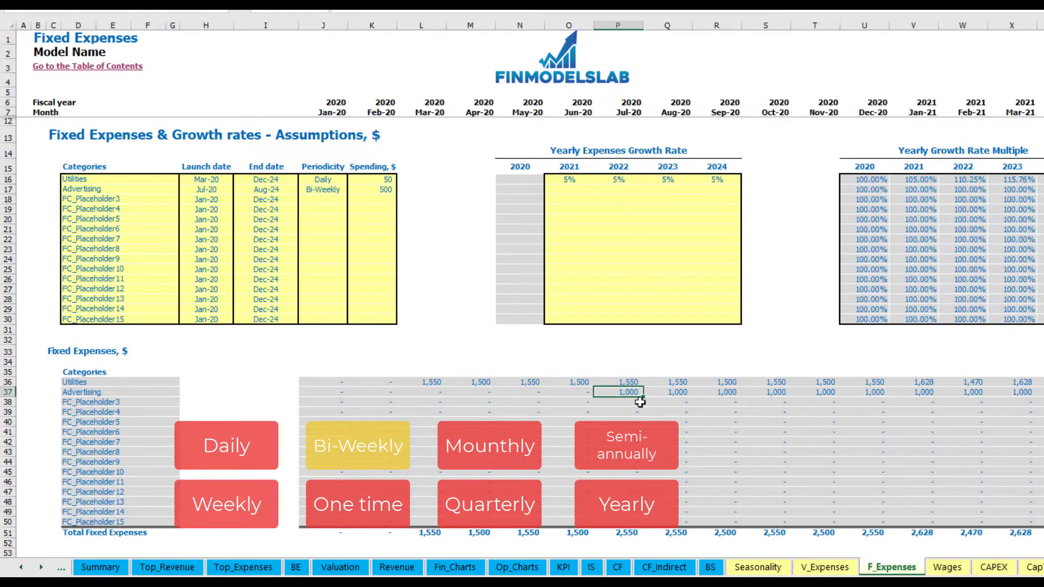
pyautogui.press('Right')
pyautogui.press('Right')
pyautogui.press('Right')
pyautogui.press('Right')
pyautogui.press('Right')
pyautogui.press('Right')
pyautogui.press('Right')
pyautogui.press('Right')
pyautogui.press('Right')
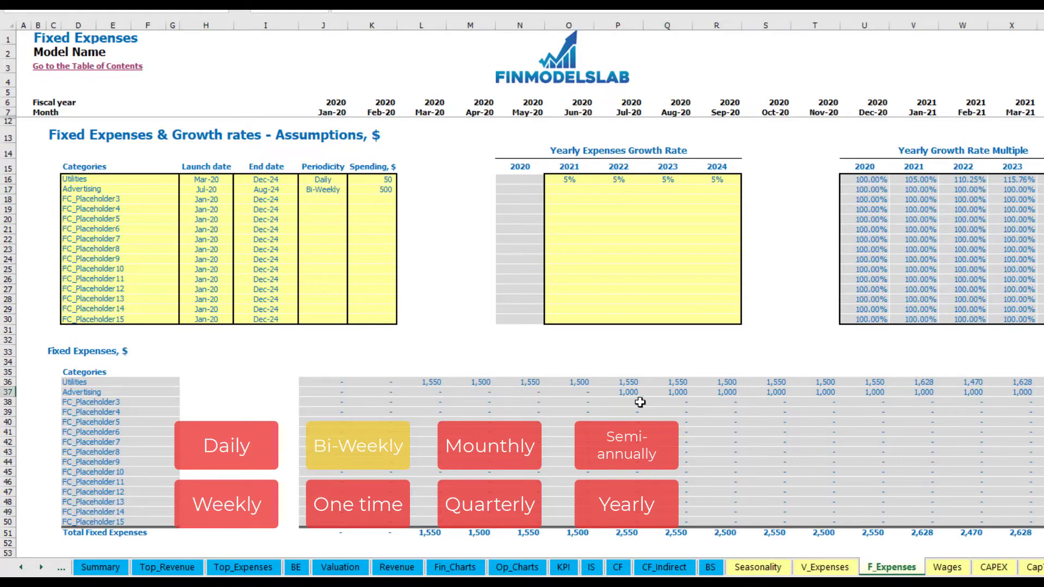
pyautogui.press('Right')
pyautogui.press('Right')
pyautogui.press('Right')
pyautogui.press('Right')
pyautogui.press('Right')
pyautogui.press('Right')
pyautogui.press('Right')
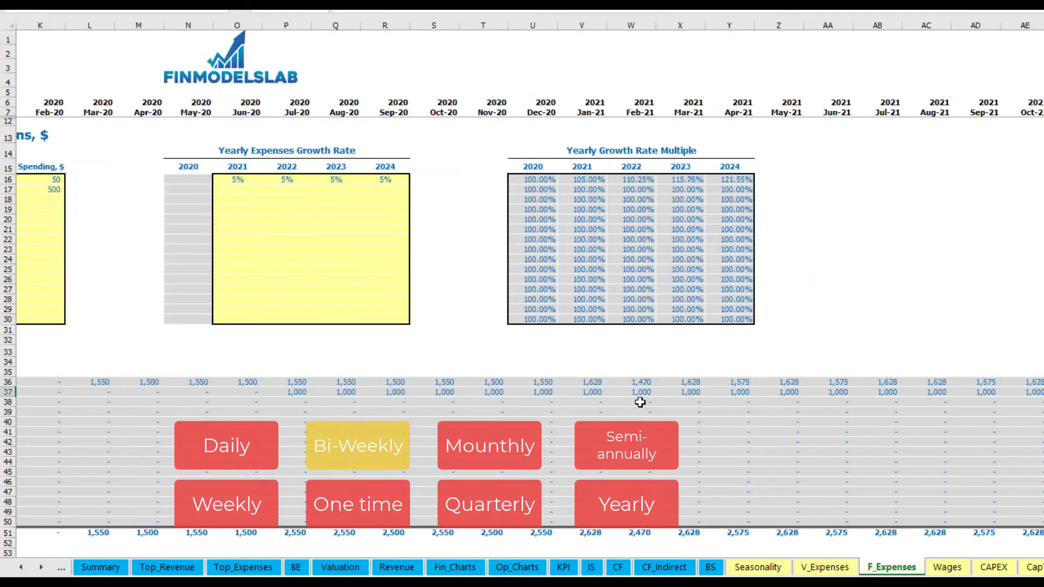
pyautogui.press('Home')
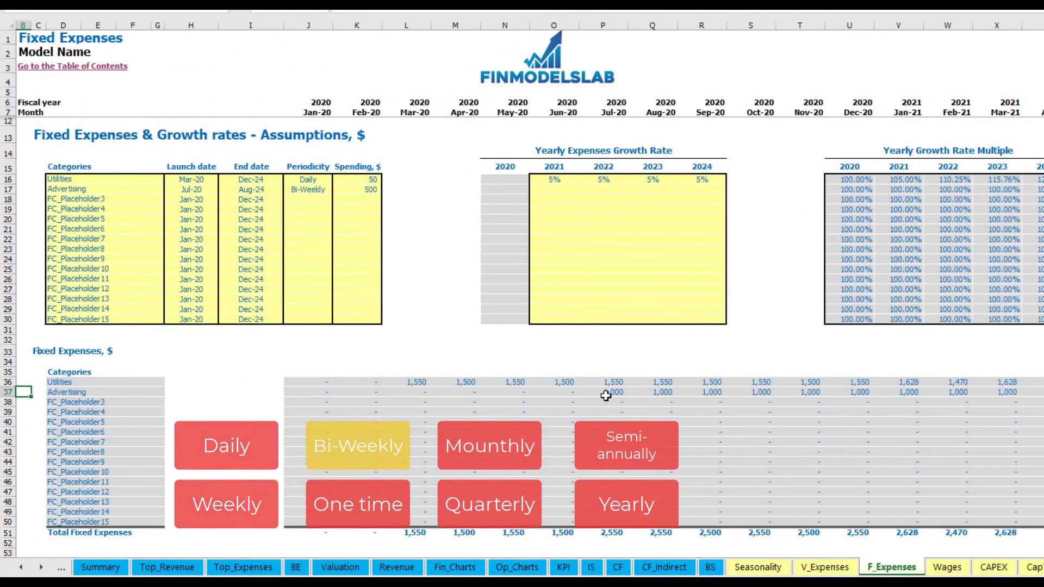
pyautogui.click(605, 395)
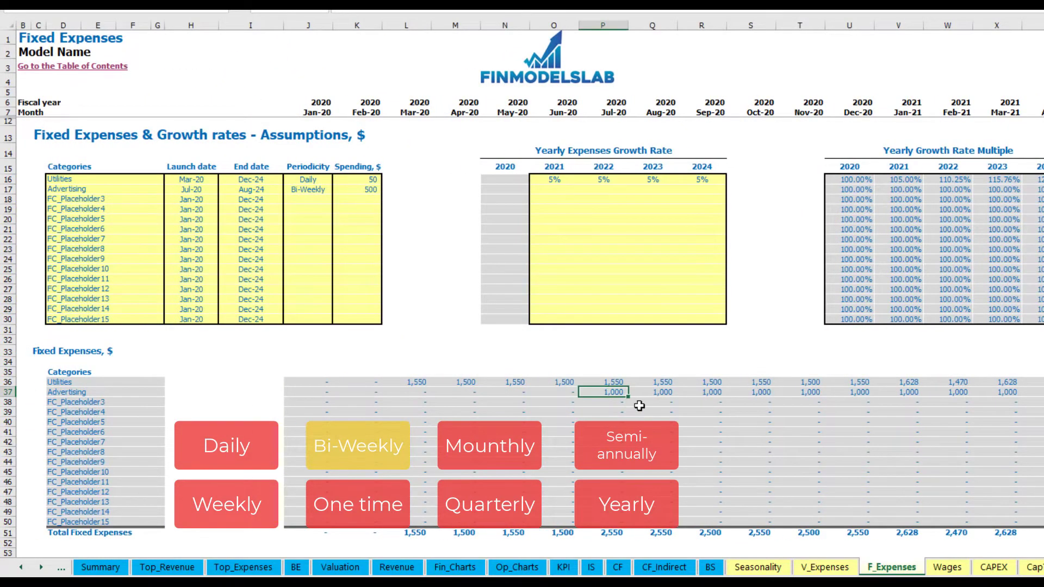
# - Set the Advertising yearly expenses growth rate to 3% for each year from 2021 through 2024
pyautogui.click(553, 193)
pyautogui.write('3')
pyautogui.hotkey('ctrl', 'Return')
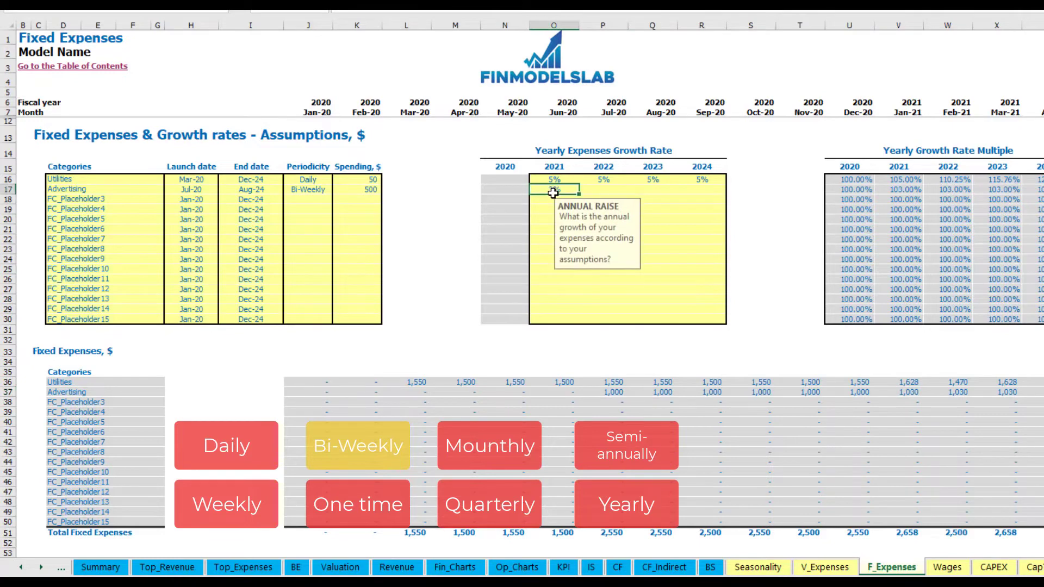
pyautogui.hotkey('ctrl', 'c')
pyautogui.press('Right')
pyautogui.hotkey('shift', 'Right')
pyautogui.hotkey('shift', 'Right')
pyautogui.hotkey('ctrl', 'v')
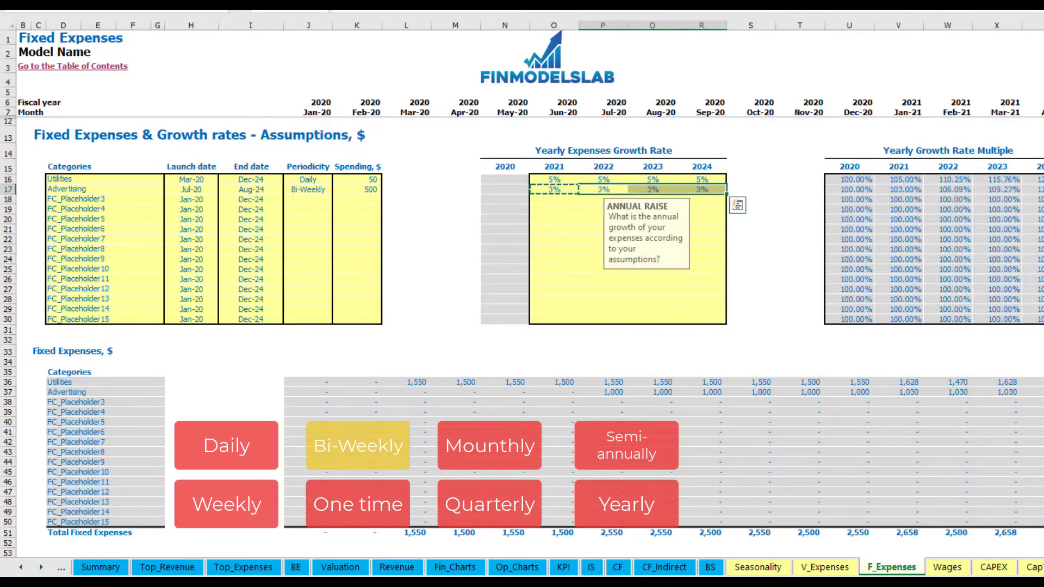
# - Review how the growth rate affects the monthly Advertising amounts from January 2021 through 2024, and check the expense's end date
pyautogui.click(1043, 403)
pyautogui.click(1038, 392)
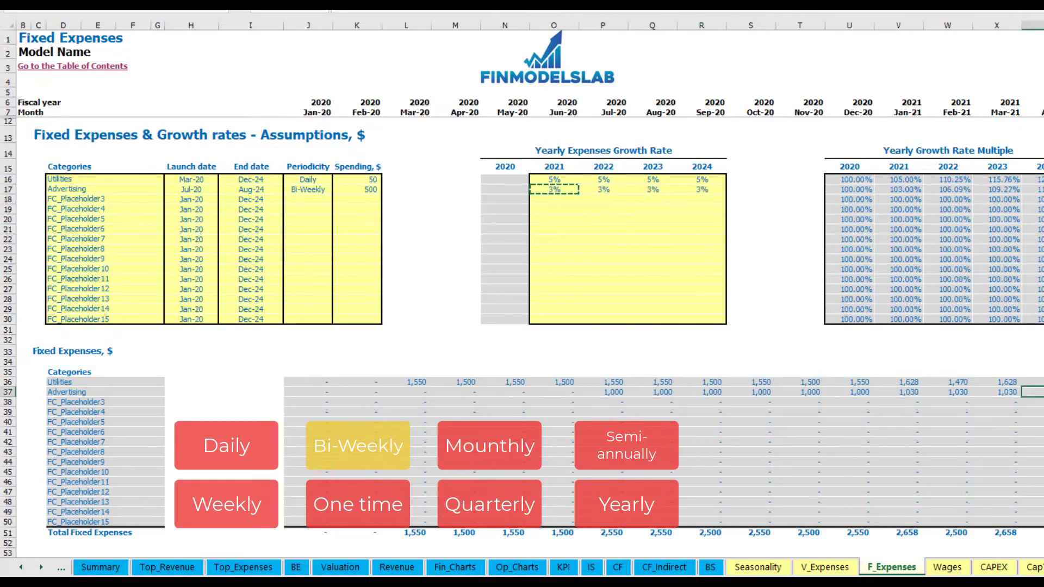
pyautogui.click(932, 393)
pyautogui.click(887, 392)
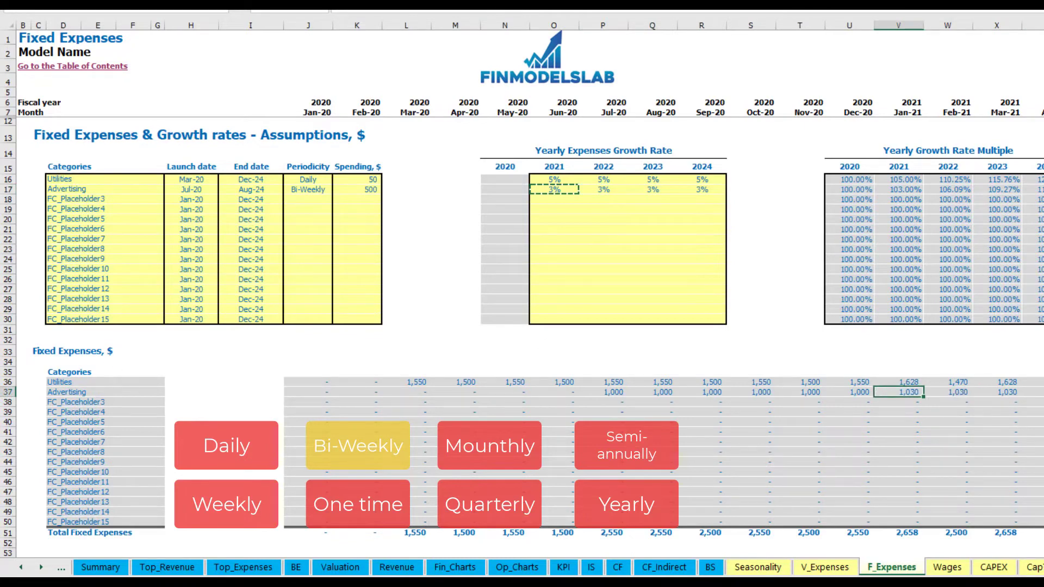
pyautogui.hscroll(14, 522, 326)
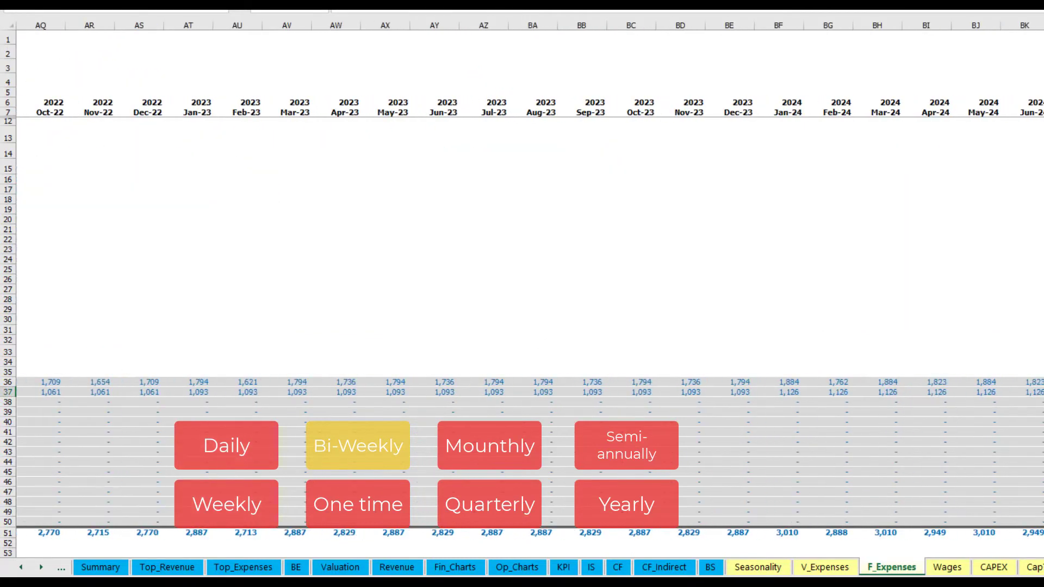
pyautogui.click(1043, 25)
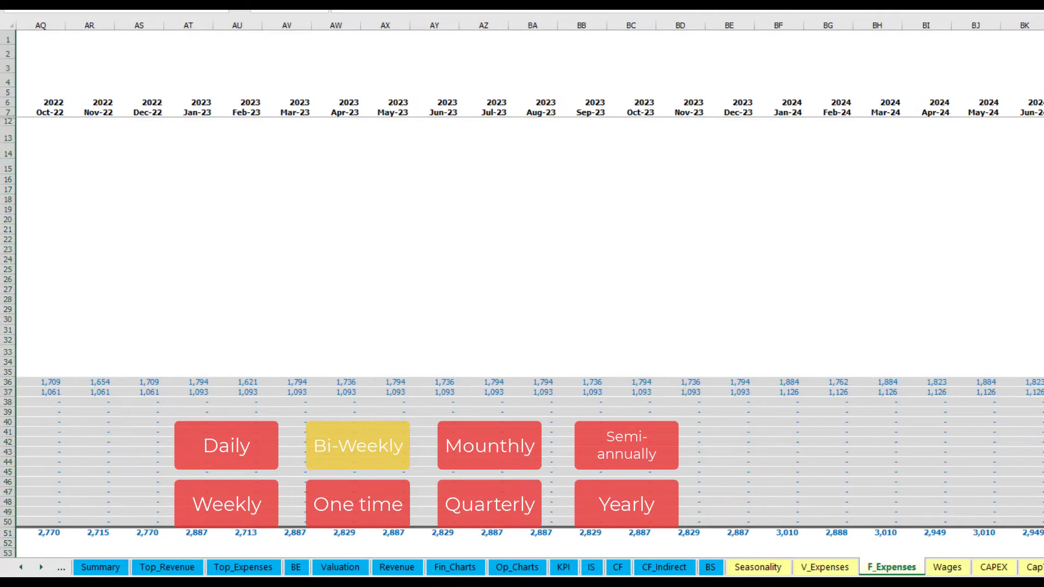
pyautogui.hscroll(-14, 522, 326)
pyautogui.click(273, 190)
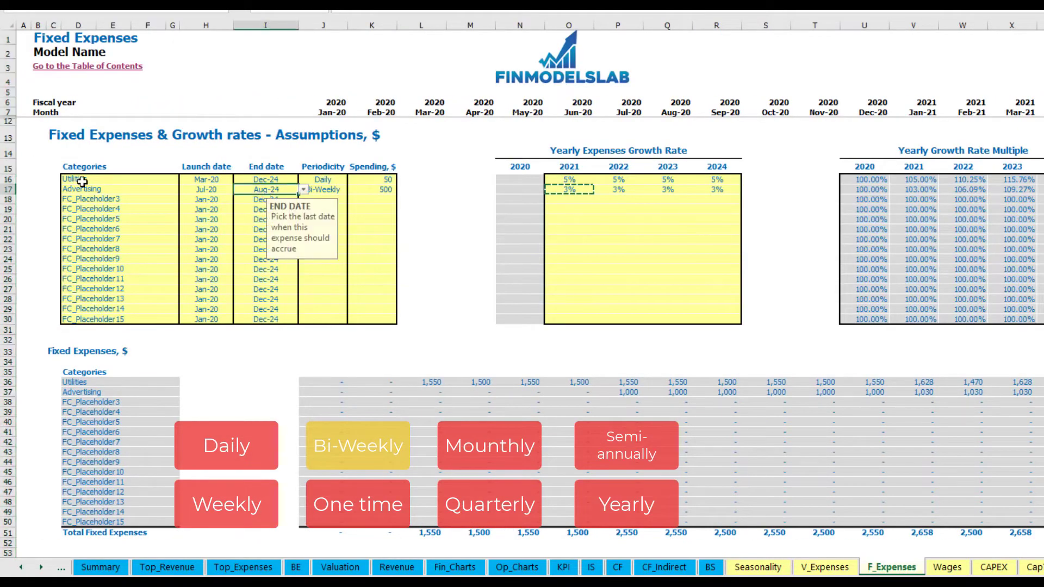
# - Name the third fixed expense category Office Setup and set its periodicity to One time
pyautogui.click(97, 198)
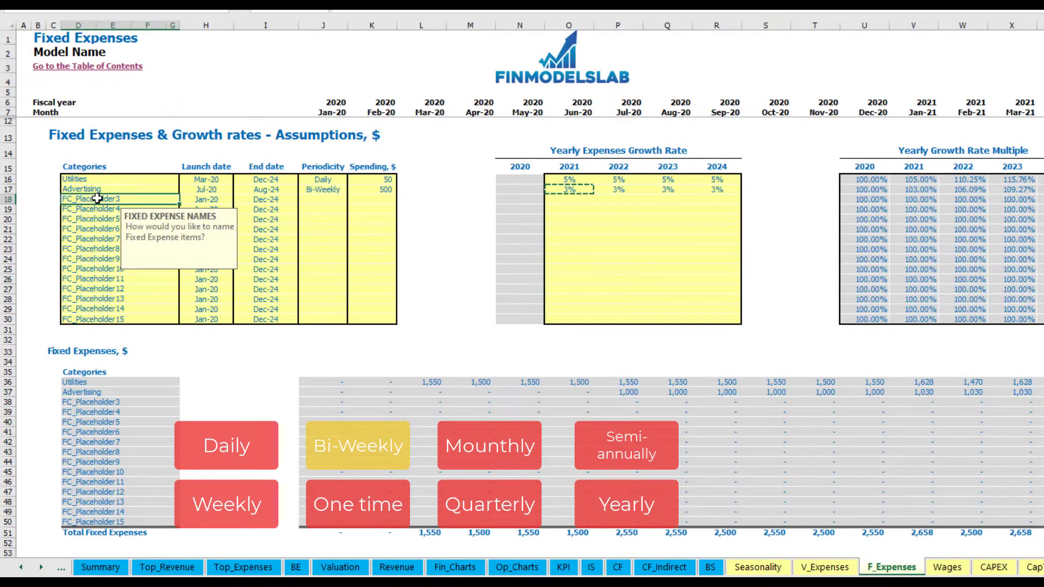
pyautogui.write('Se')
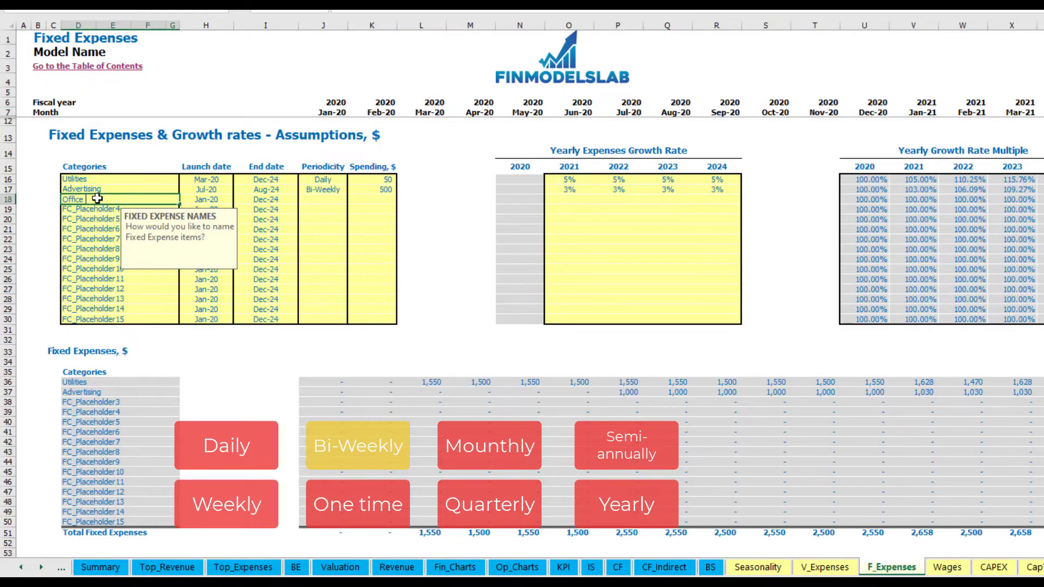
pyautogui.write('tup')
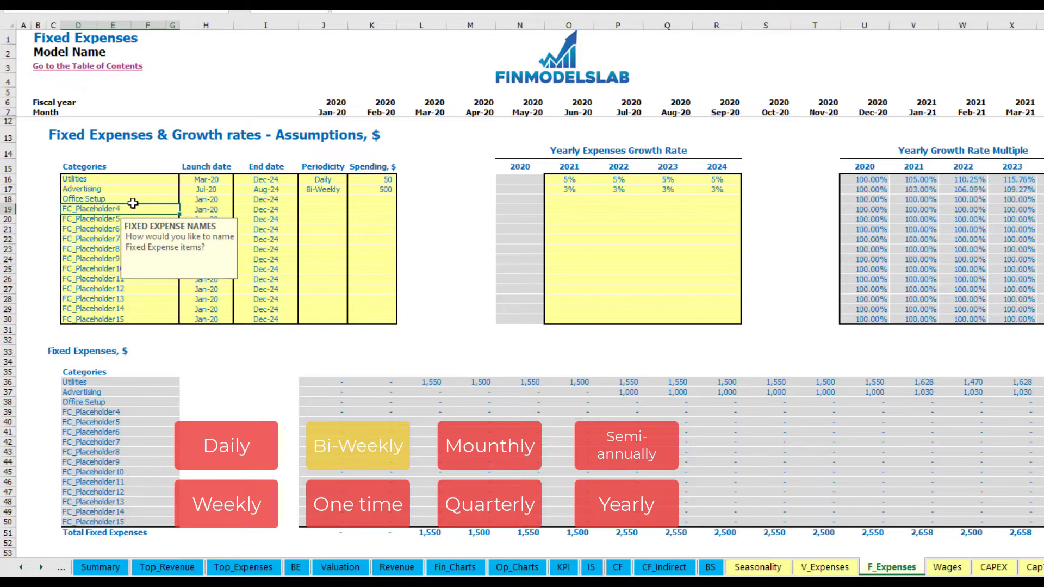
pyautogui.click(322, 201)
pyautogui.click(353, 200)
pyautogui.click(321, 275)
# - Set the Office Setup launch date to Feb-20 and its spending to 5,000, and check its calculated February 2020 amount
pyautogui.click(223, 200)
pyautogui.click(239, 200)
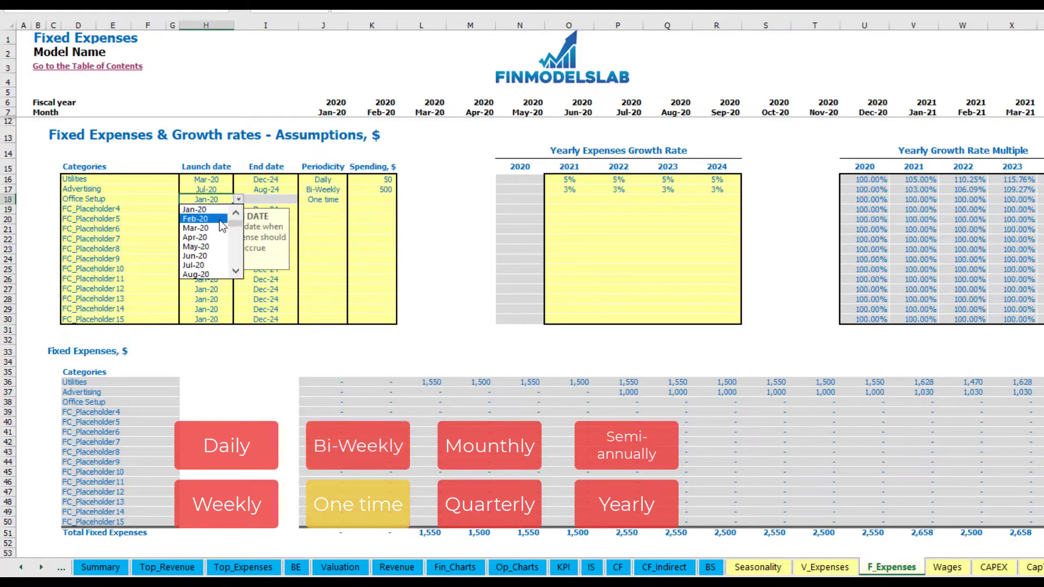
pyautogui.click(223, 219)
pyautogui.click(363, 200)
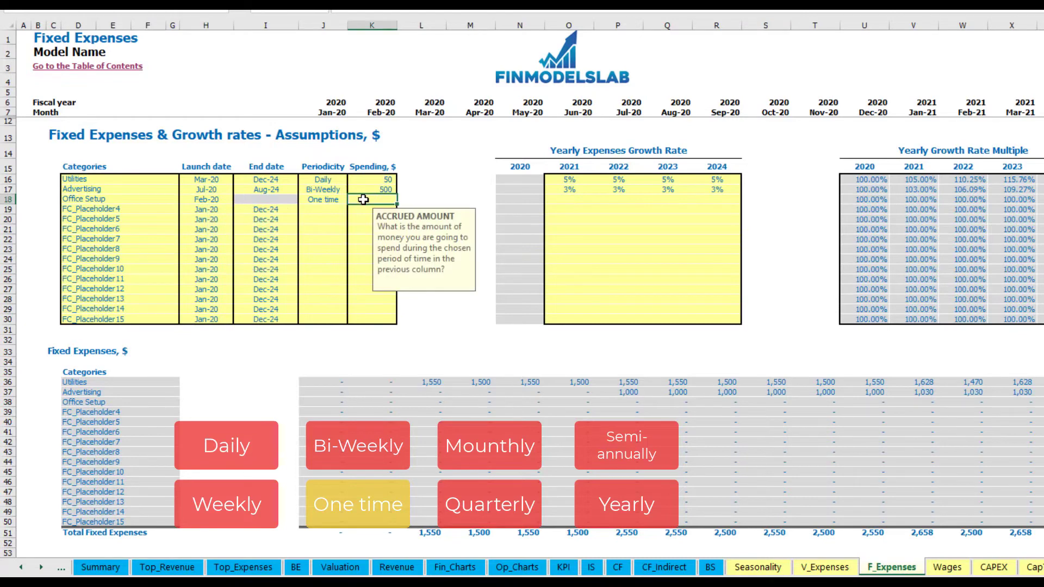
pyautogui.press('Return')
pyautogui.moveTo(568, 200); pyautogui.dragTo(717, 199)
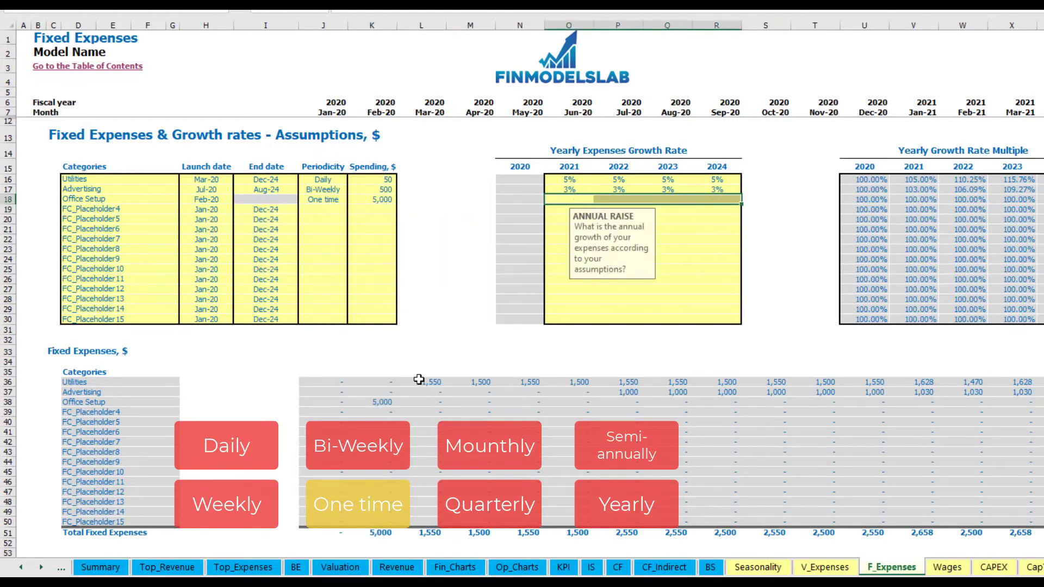
pyautogui.click(382, 403)
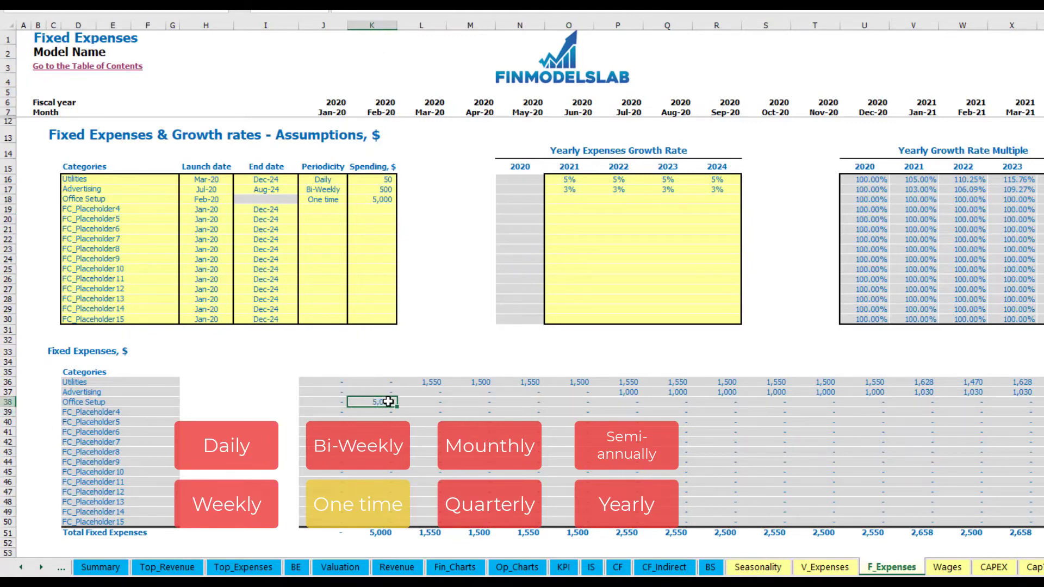
# - Name the fourth fixed expense category Insurance, and set its periodicity to Monthly with spending of 1,000
pyautogui.click(152, 212)
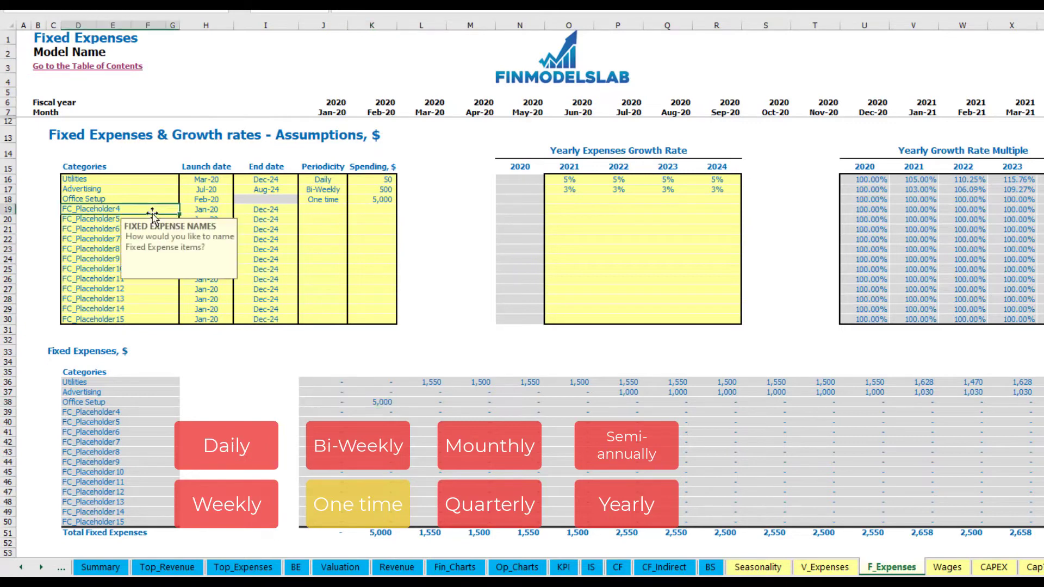
pyautogui.write('Insurance')
pyautogui.press('Return')
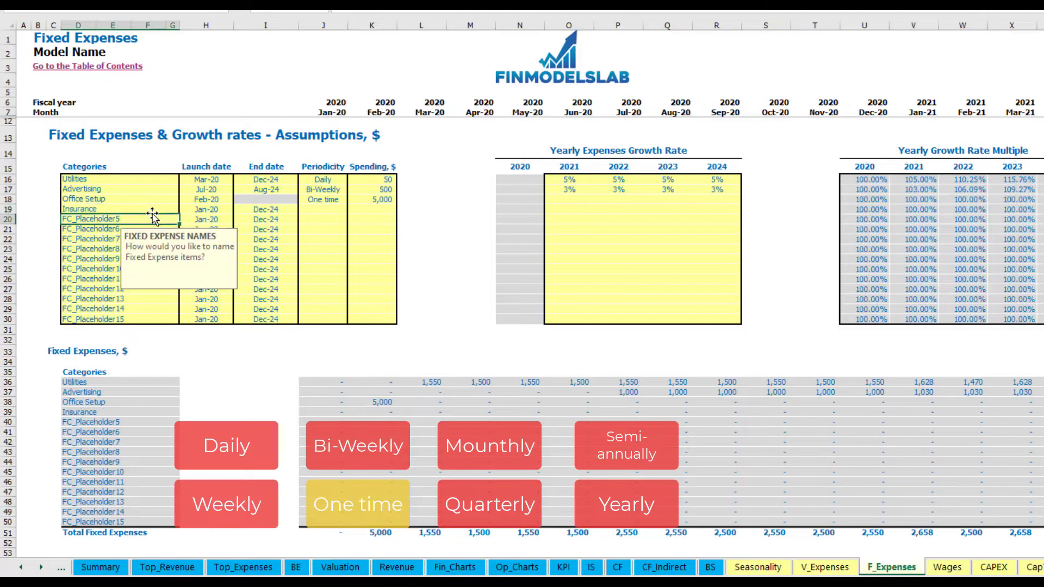
pyautogui.click(213, 211)
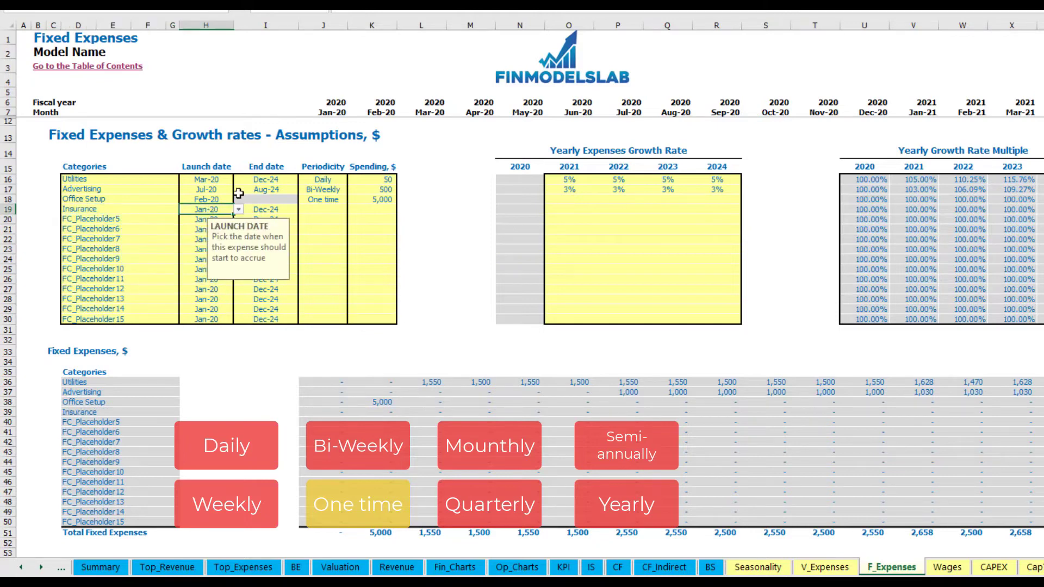
pyautogui.click(274, 212)
pyautogui.click(332, 211)
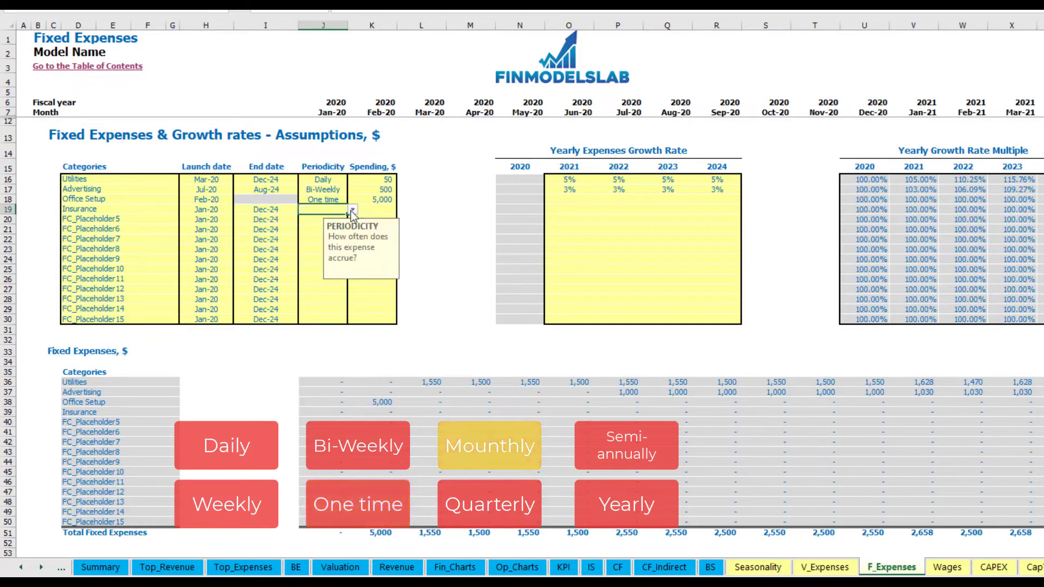
pyautogui.click(352, 211)
pyautogui.click(318, 254)
pyautogui.click(379, 210)
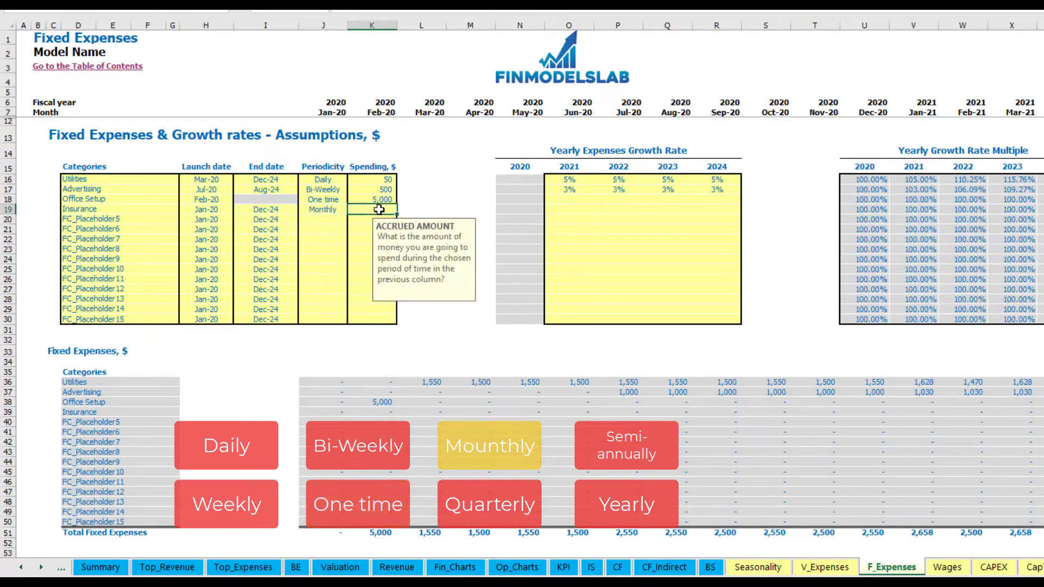
pyautogui.write('1000')
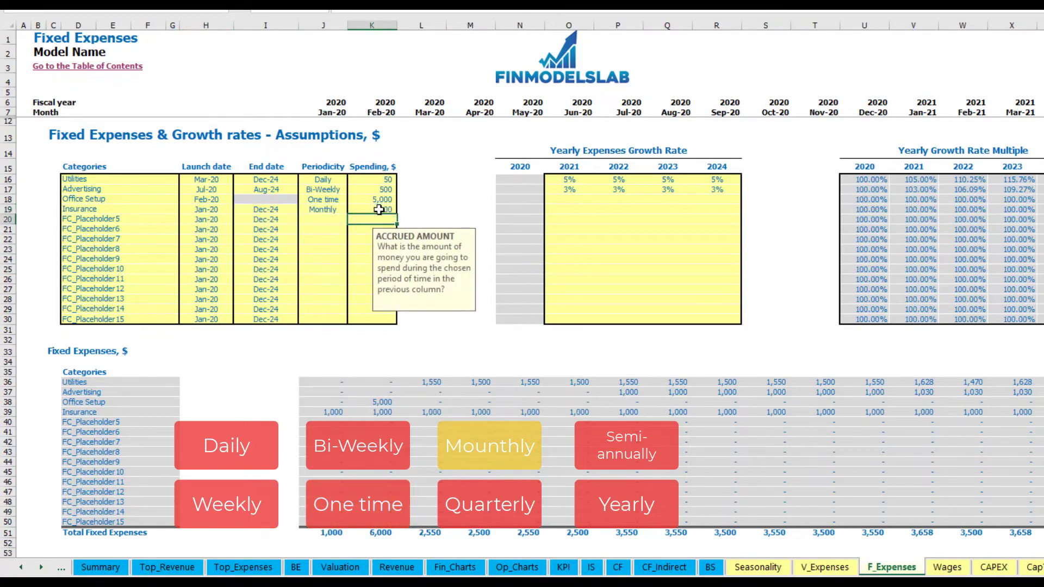
# - Set the Insurance yearly expenses growth rates to 5% for 2021, 3% for 2022, 2% for 2023 and 1% for 2024
pyautogui.click(569, 211)
pyautogui.write('5')
pyautogui.press('Return')
pyautogui.press('Up')
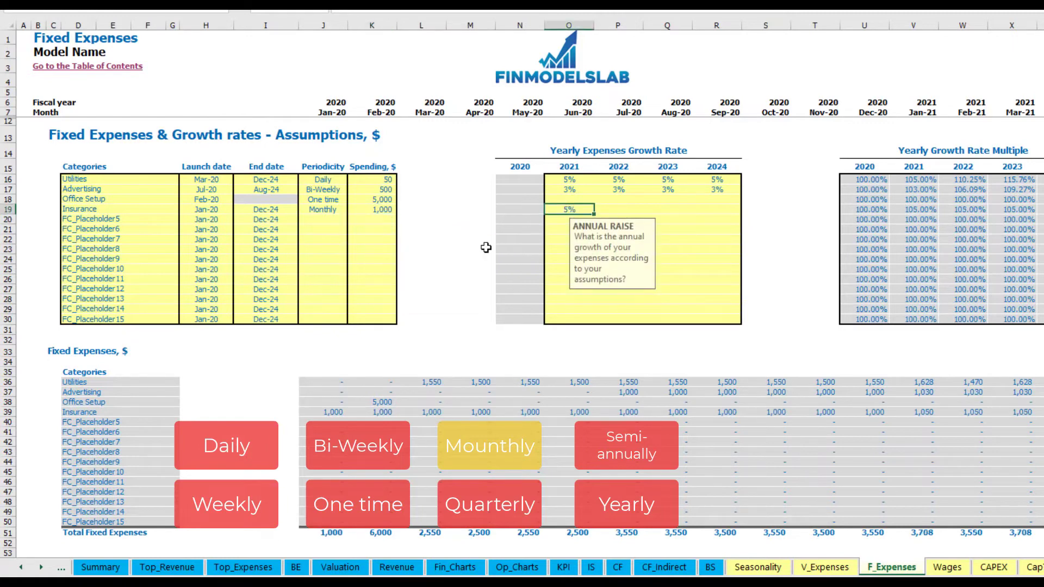
pyautogui.press('Tab')
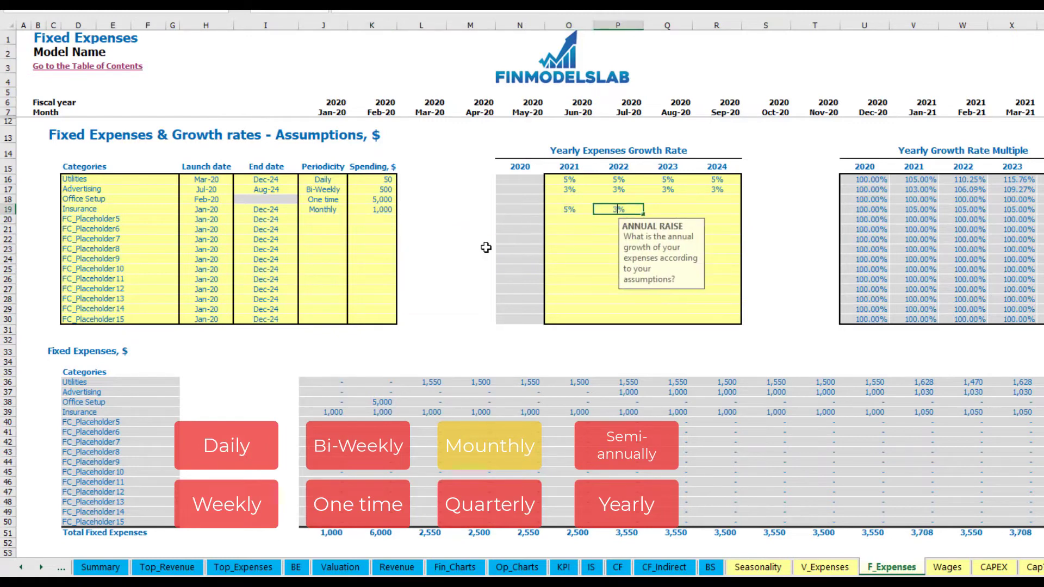
pyautogui.press('Tab')
pyautogui.write('2')
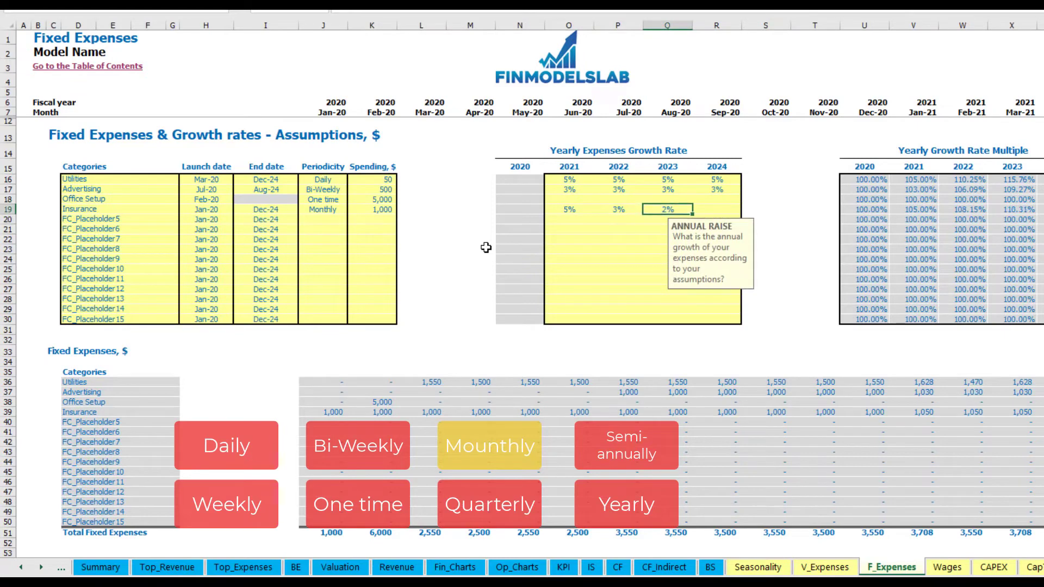
pyautogui.press('Tab')
pyautogui.press('Return')
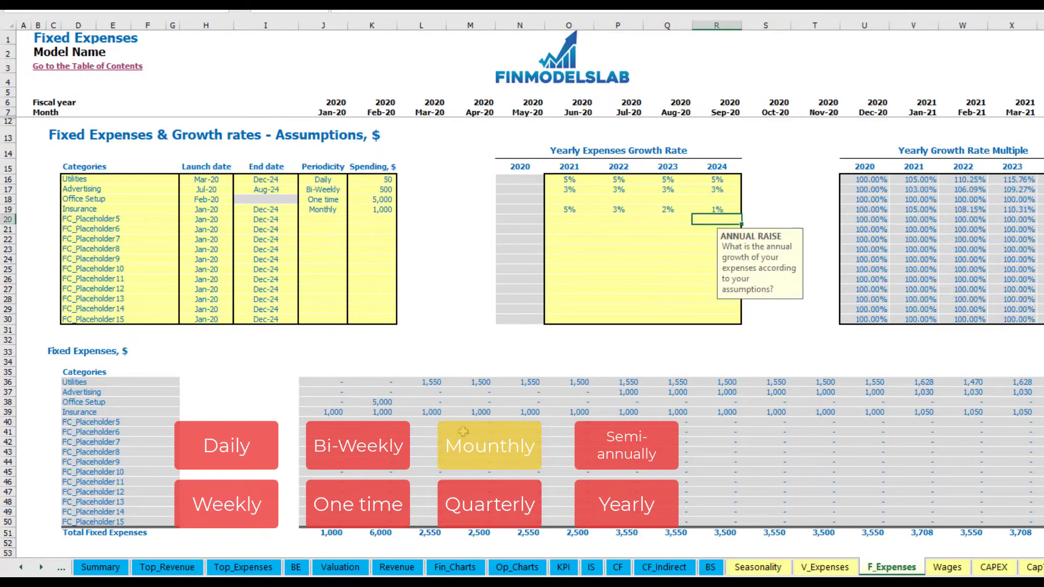
# - Review the calculated monthly Insurance amounts through 2020 and how the growth rate affects them from January 2021
pyautogui.moveTo(333, 414); pyautogui.dragTo(899, 412)
pyautogui.click(899, 413)
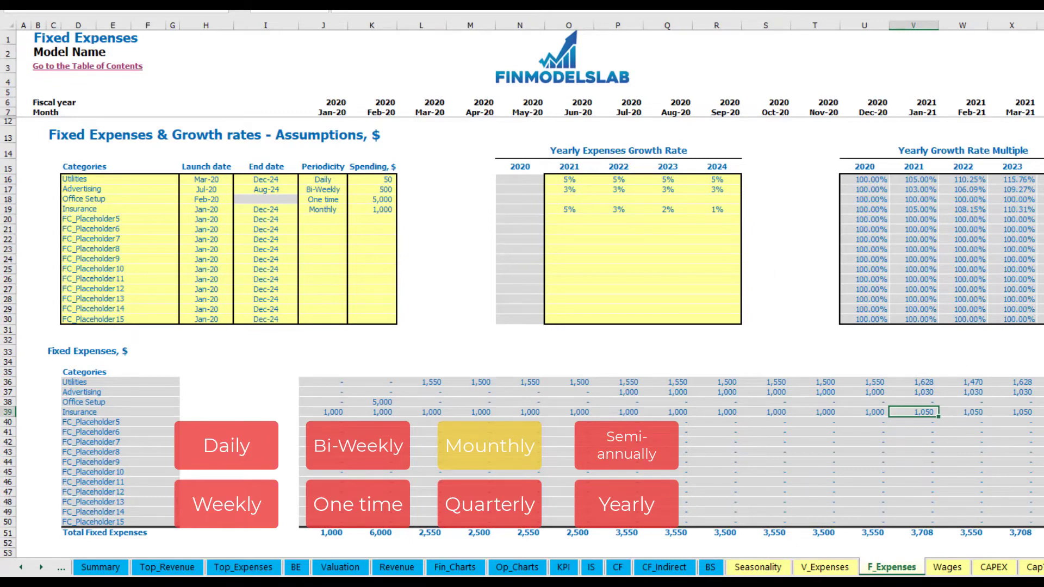
pyautogui.hscroll(6, 530, 279)
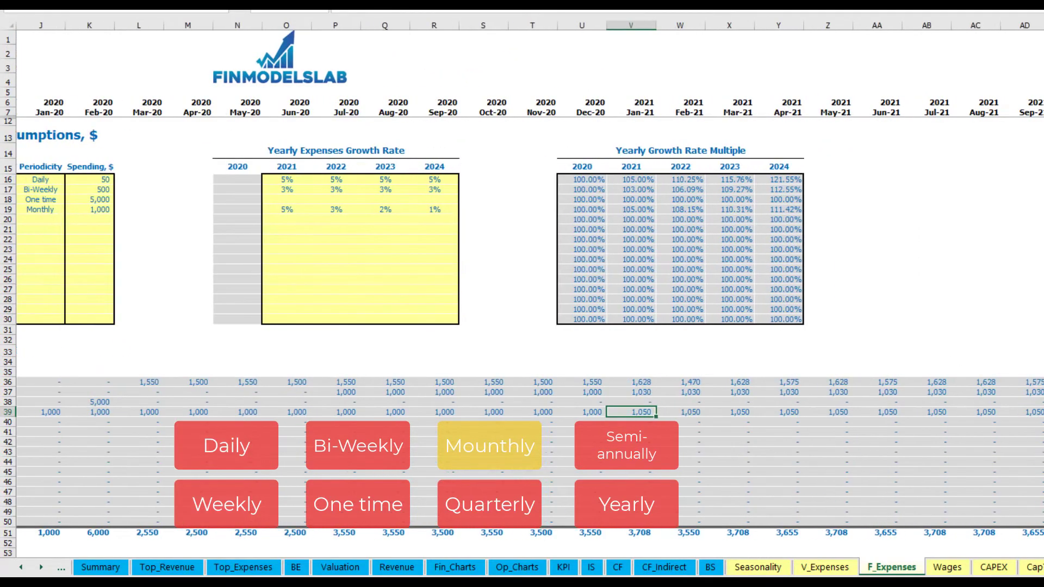
pyautogui.click(1043, 25)
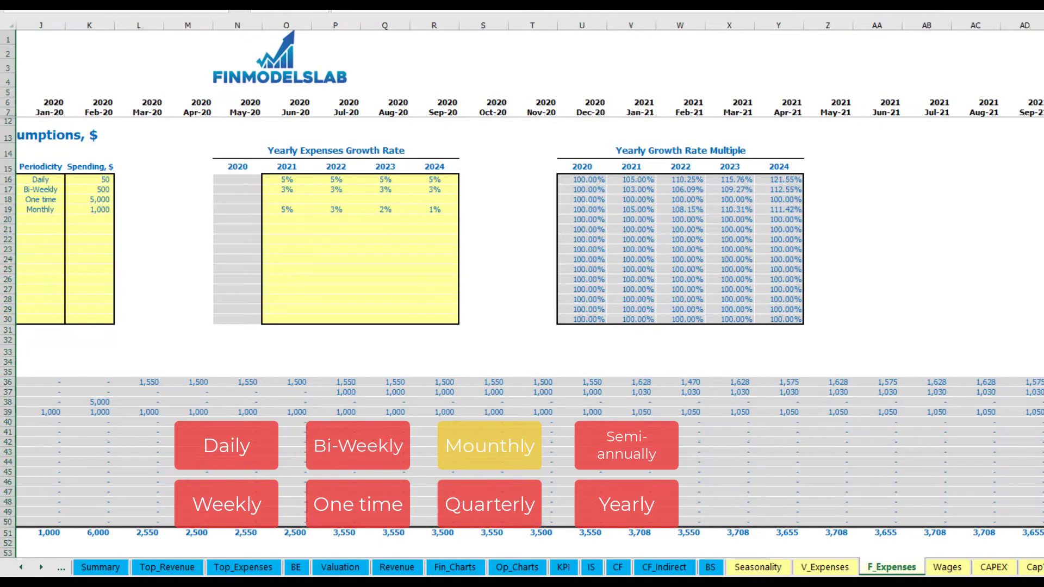
pyautogui.click(1043, 412)
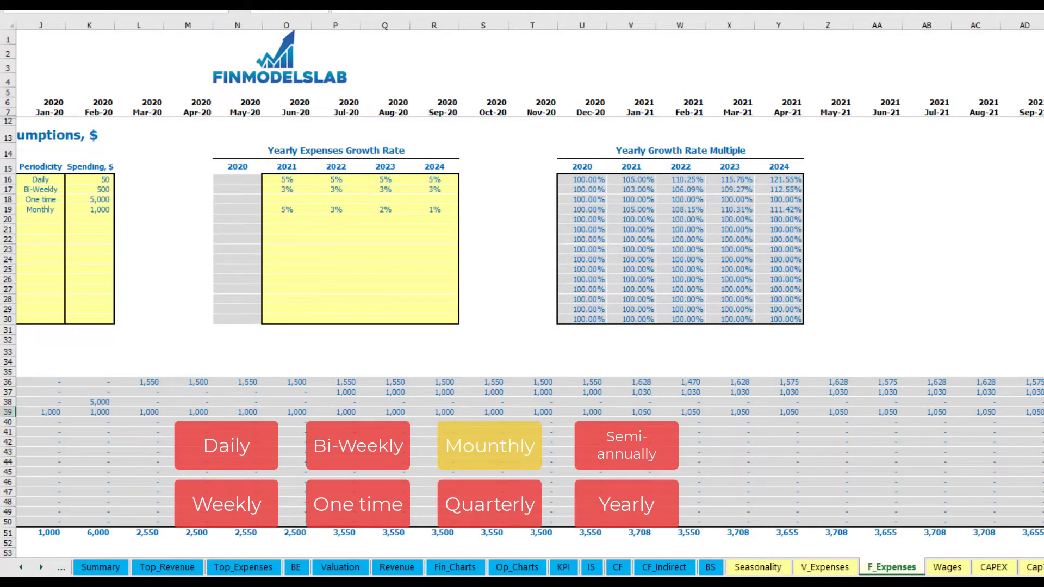
# - Change the Insurance periodicity to Quarterly and check in which months of 2020 the expense accrues
pyautogui.hscroll(-6, 522, 279)
pyautogui.click(325, 210)
pyautogui.click(353, 210)
pyautogui.click(348, 266)
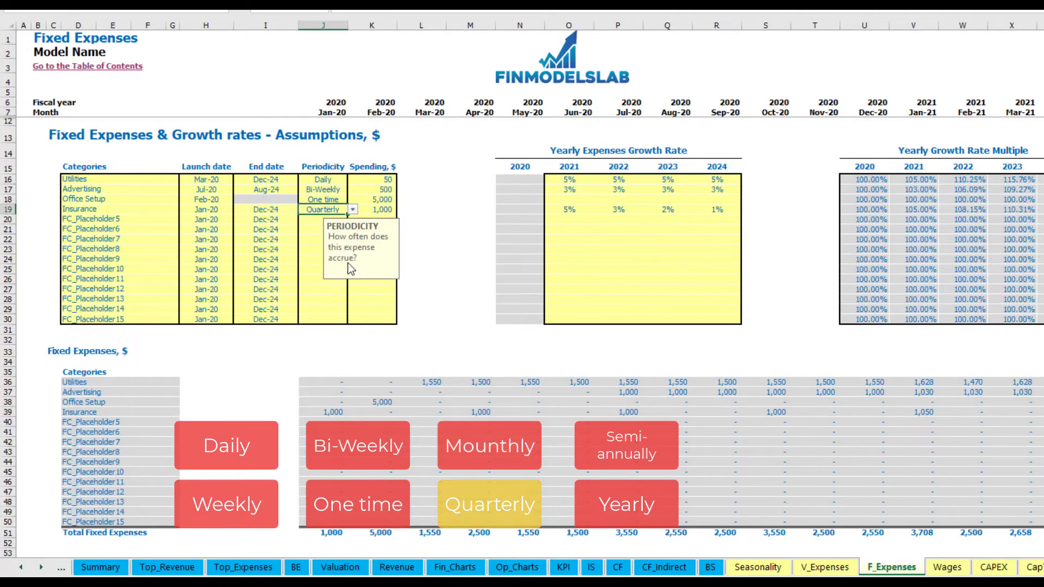
pyautogui.click(322, 412)
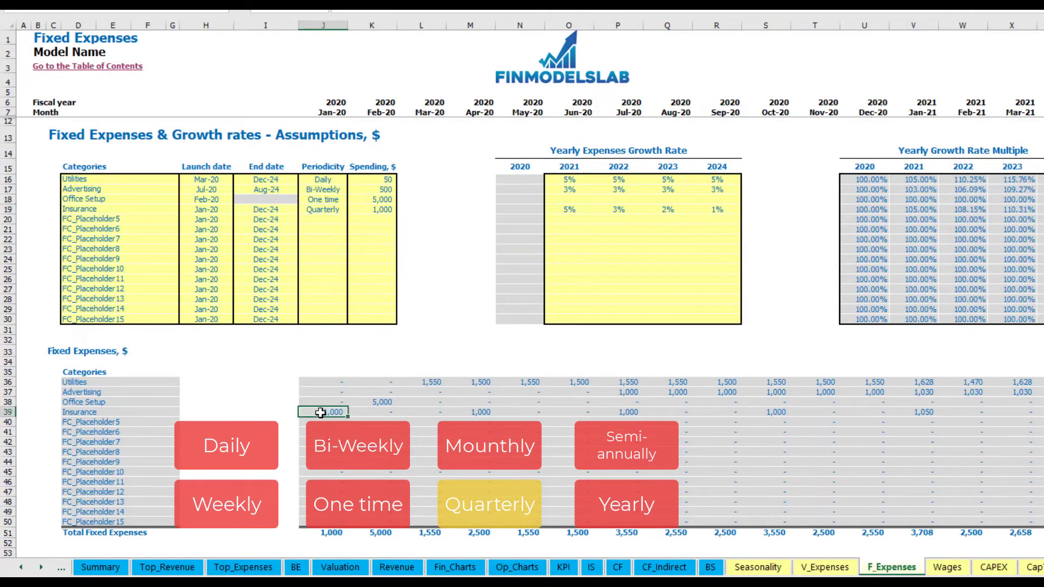
pyautogui.click(473, 409)
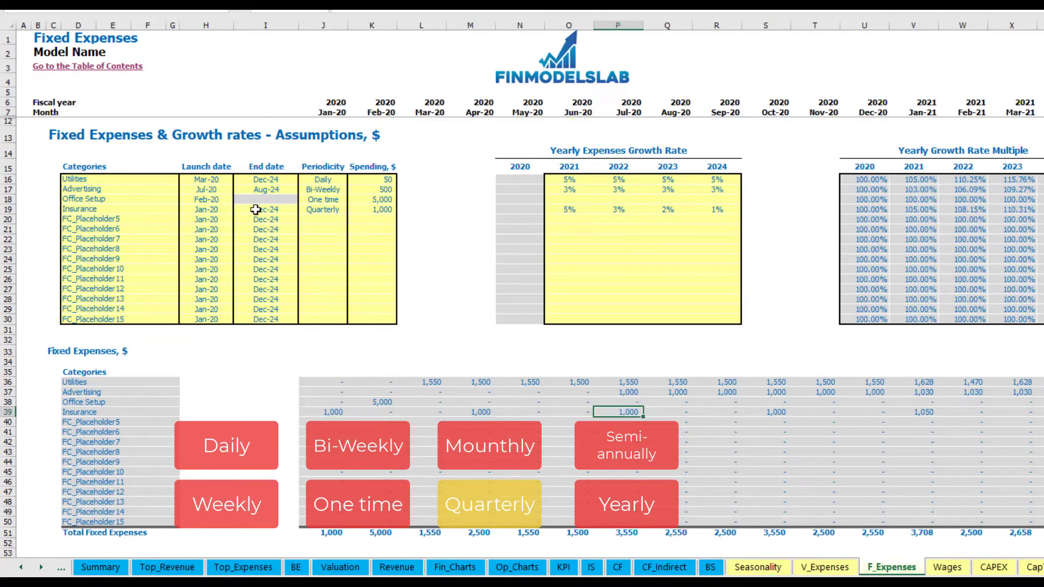
# - Set the Insurance launch date to Feb-20 and check the months in which the quarterly amounts accrue
pyautogui.click(224, 209)
pyautogui.click(238, 209)
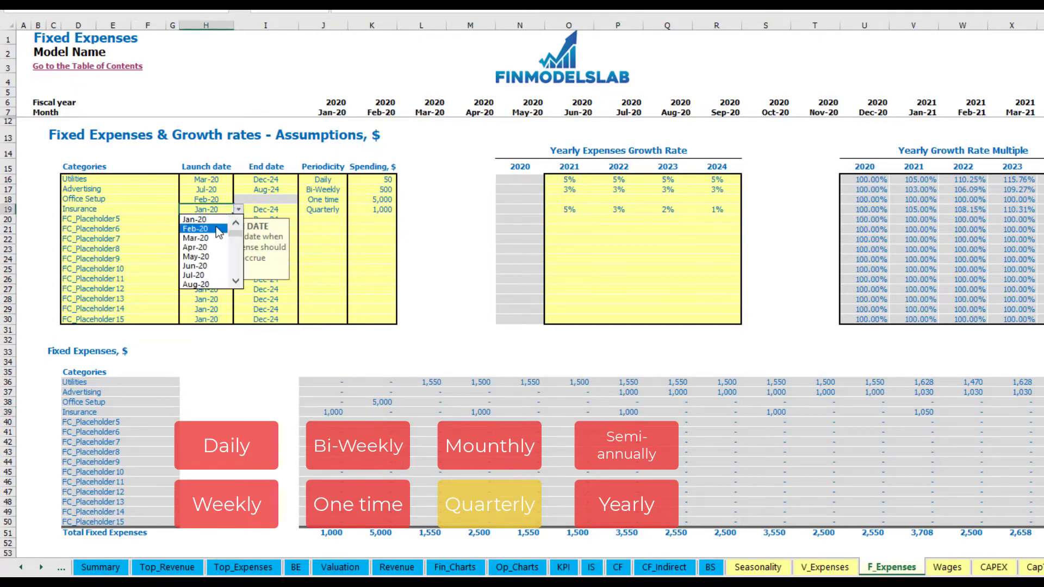
pyautogui.click(221, 229)
pyautogui.click(386, 409)
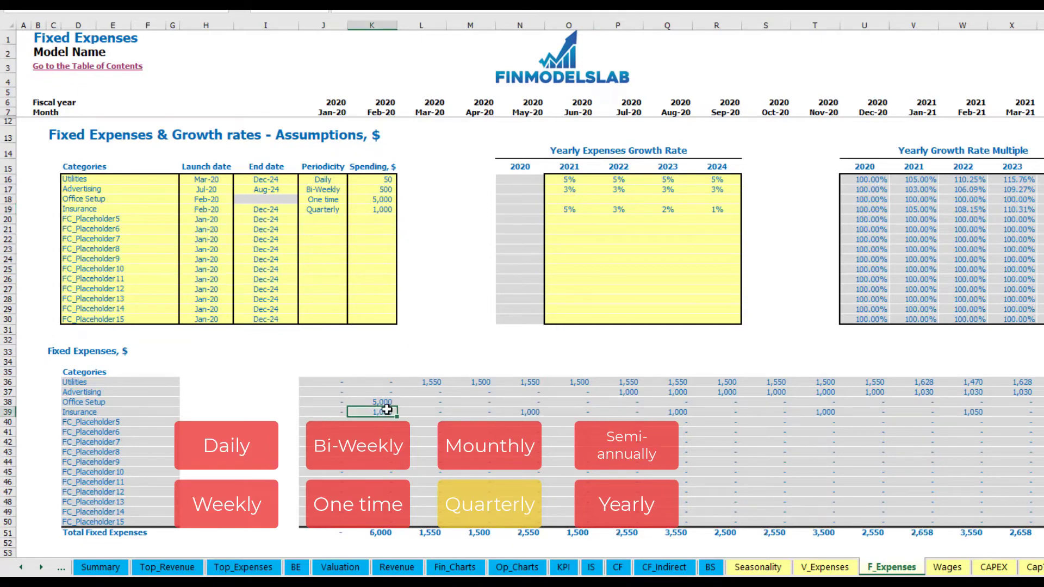
pyautogui.click(528, 414)
pyautogui.click(681, 408)
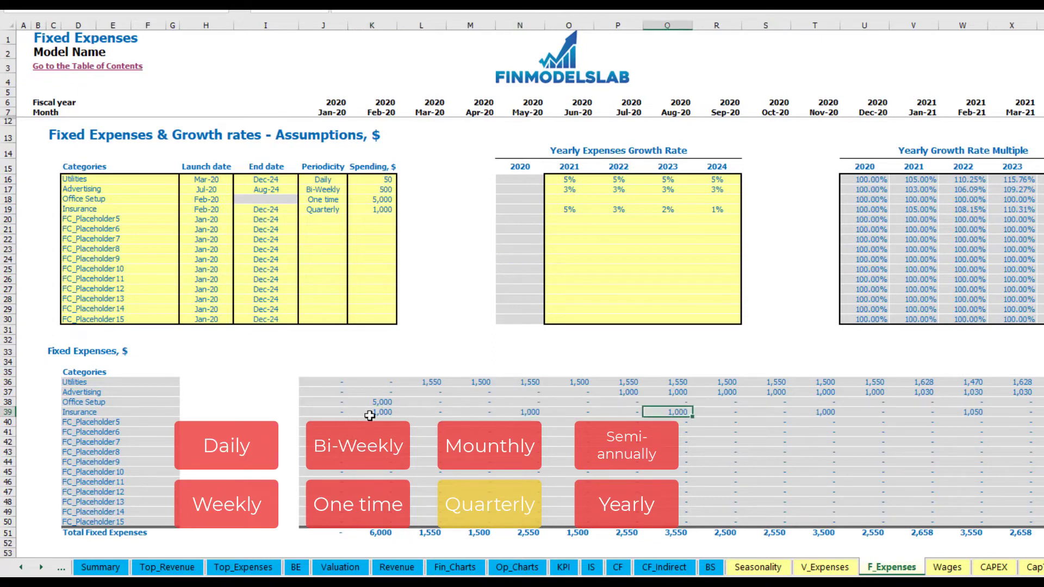
pyautogui.click(372, 414)
pyautogui.click(530, 412)
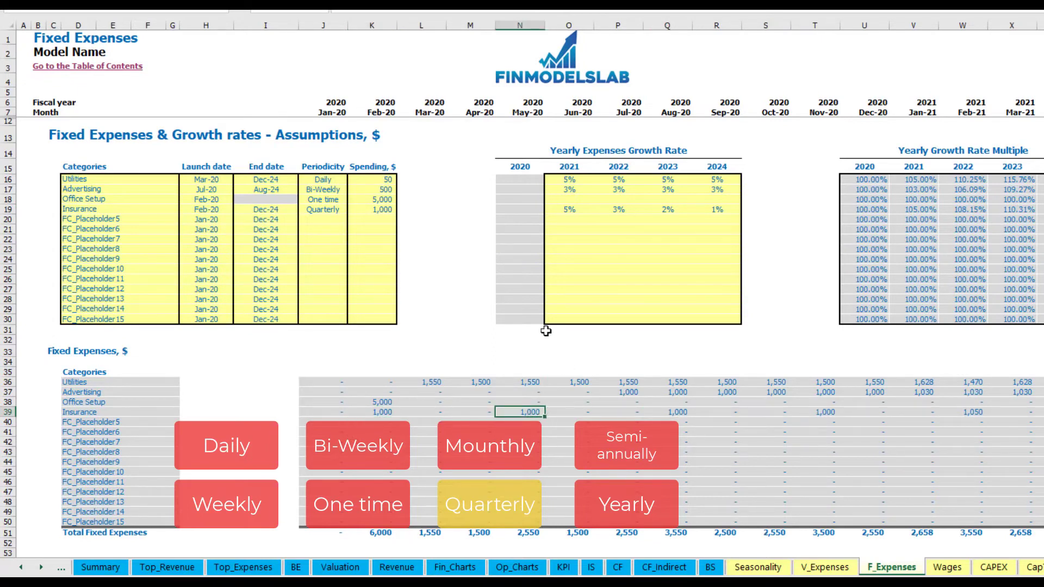
# - Change the Insurance periodicity to Semi-Annually and check its calculated amounts from February 2020 to February 2021
pyautogui.click(349, 211)
pyautogui.click(352, 209)
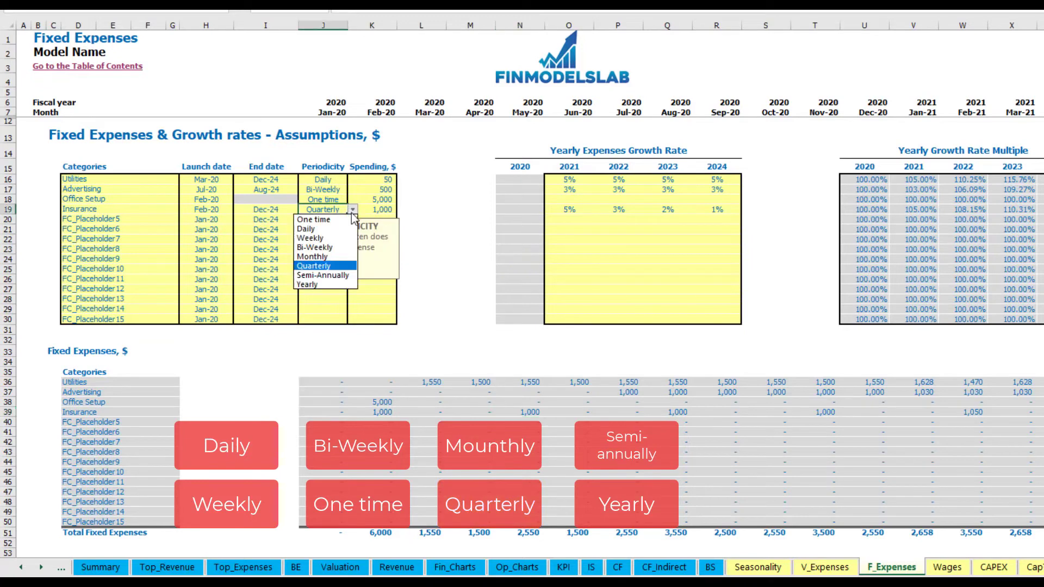
pyautogui.click(341, 276)
pyautogui.moveTo(377, 414); pyautogui.dragTo(922, 413)
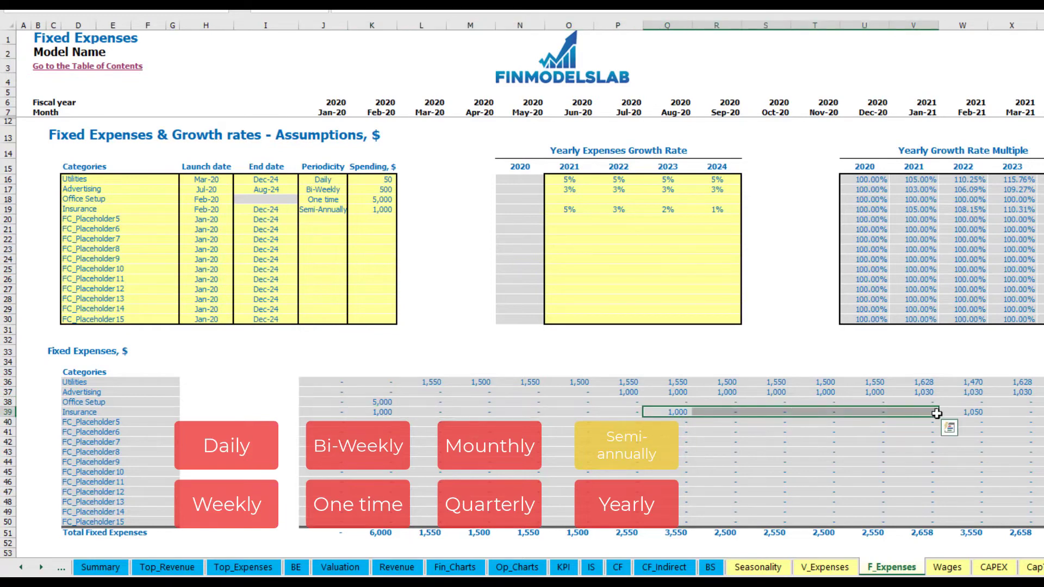
pyautogui.click(960, 422)
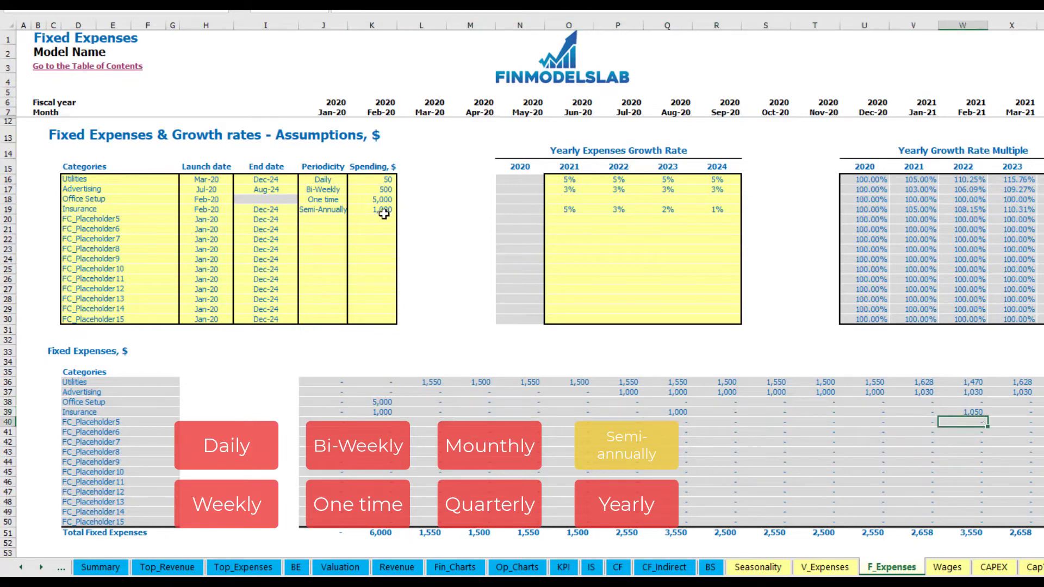
# - Set the Insurance periodicity to Yearly, and check its calculated amounts and end date
pyautogui.click(335, 210)
pyautogui.click(352, 209)
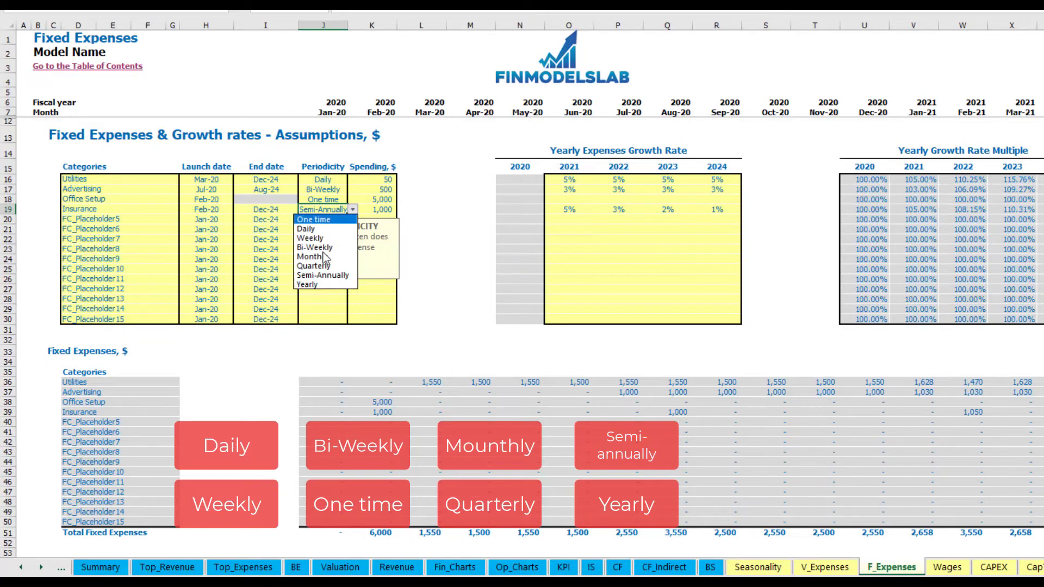
pyautogui.click(315, 284)
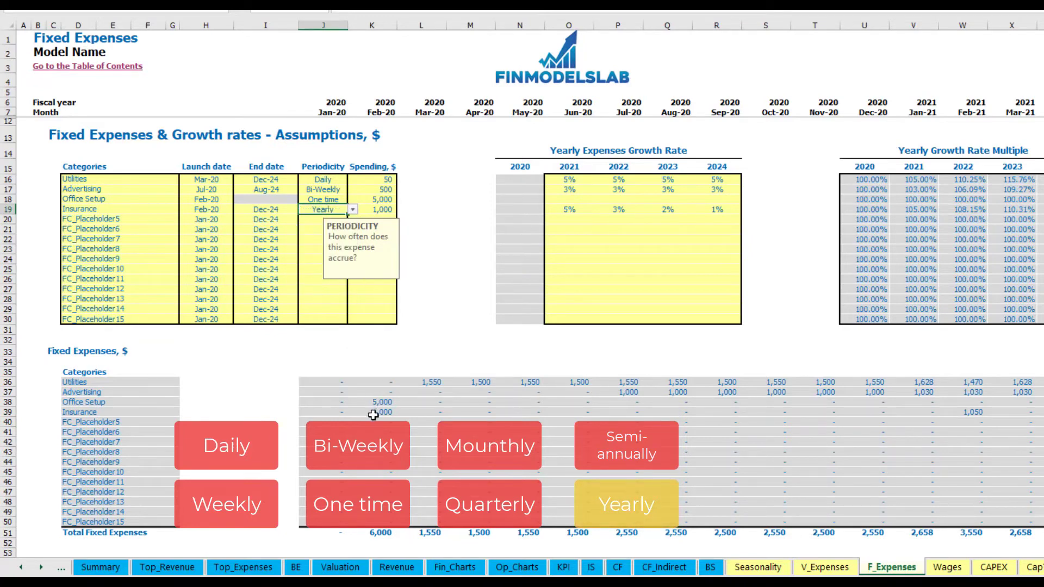
pyautogui.moveTo(376, 414); pyautogui.dragTo(1013, 413)
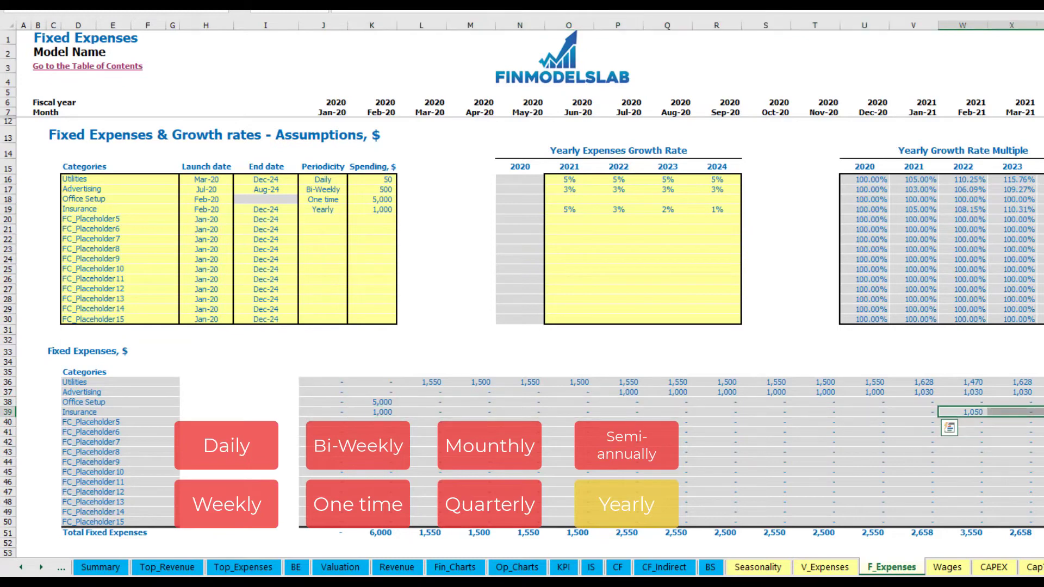
pyautogui.moveTo(215, 211)
pyautogui.click(261, 211)
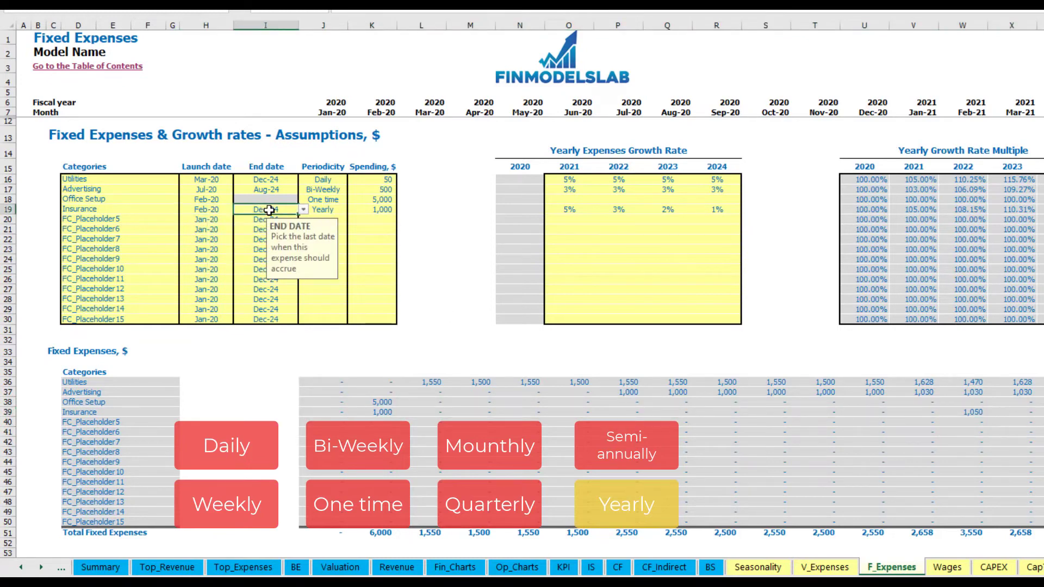
pyautogui.click(772, 320)
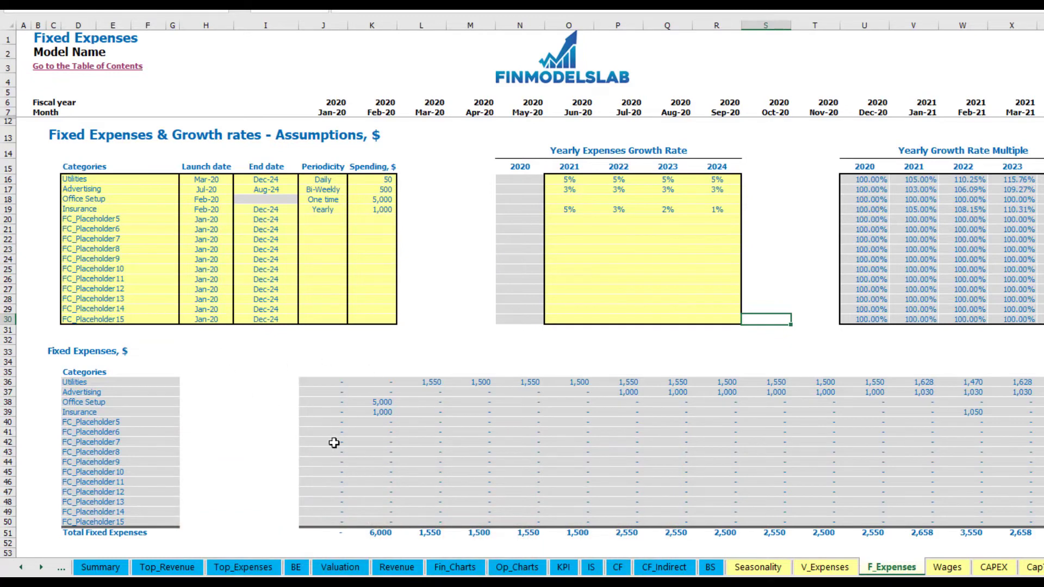
# - Review the calculated fixed expenses, and expand Total Fixed Expenses in the income statement to examine the breakdown by category
pyautogui.moveTo(321, 382); pyautogui.dragTo(375, 432)
pyautogui.moveTo(744, 461); pyautogui.dragTo(1012, 523)
pyautogui.click(590, 568)
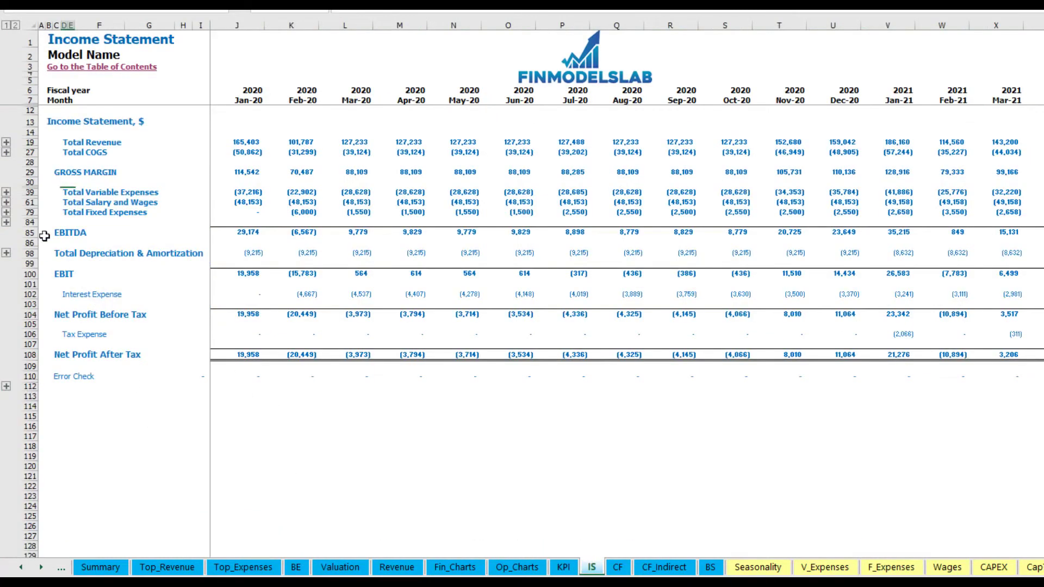
pyautogui.click(63, 212)
pyautogui.click(7, 213)
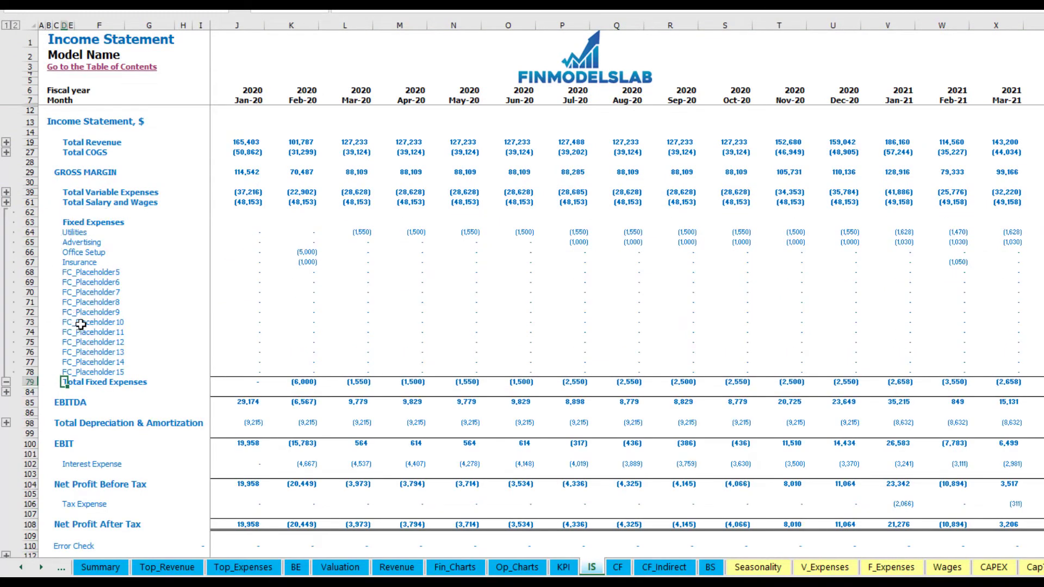
pyautogui.moveTo(31, 232); pyautogui.dragTo(32, 263)
pyautogui.moveTo(69, 230); pyautogui.dragTo(74, 372)
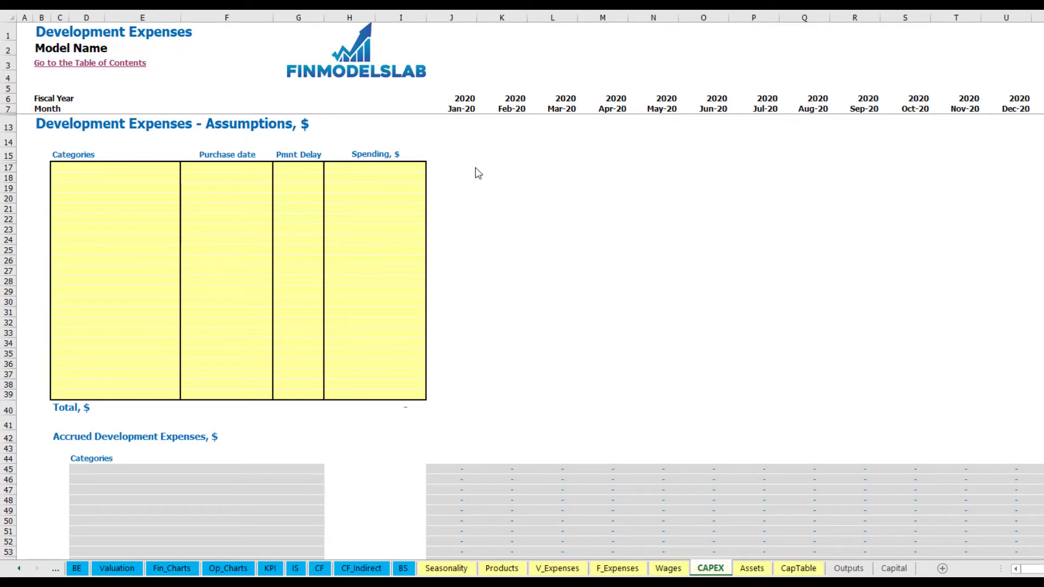
# - Add the development expense category "Office dev" with a Feb-20 purchase date and spending of 10,000
pyautogui.click(146, 167)
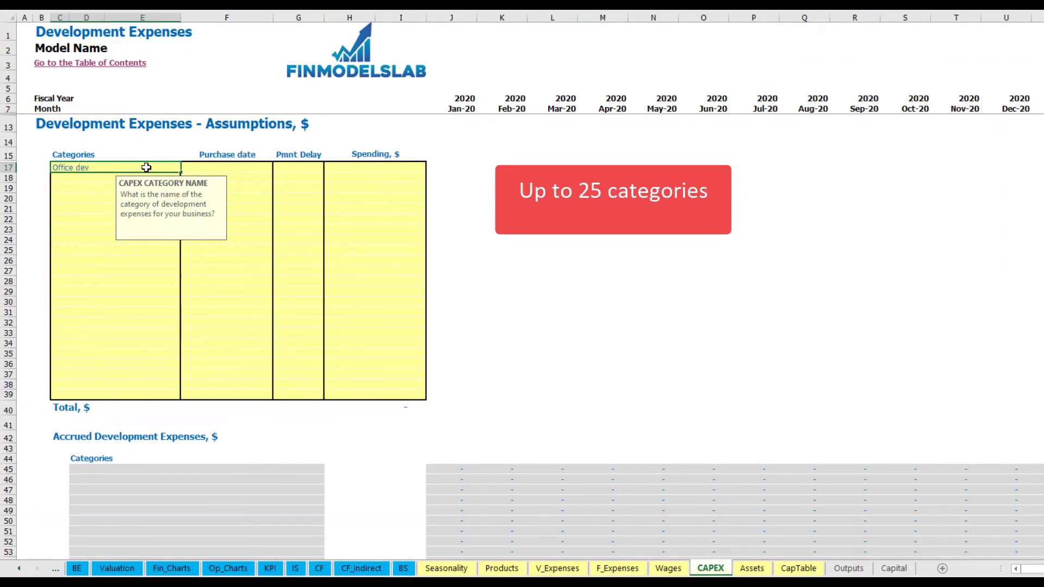
pyautogui.press('Return')
pyautogui.click(229, 165)
pyautogui.click(278, 167)
pyautogui.click(248, 188)
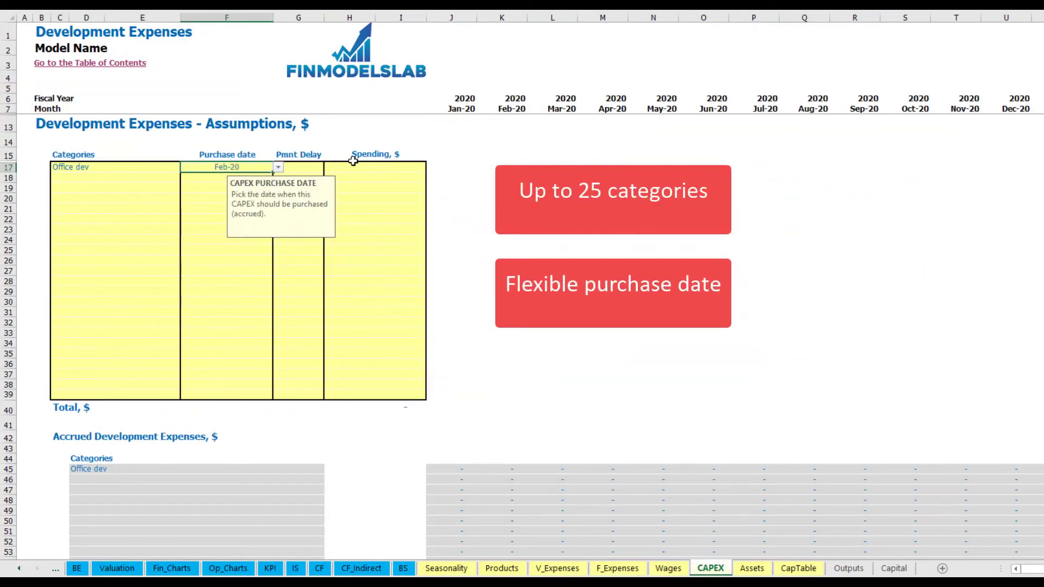
pyautogui.click(360, 165)
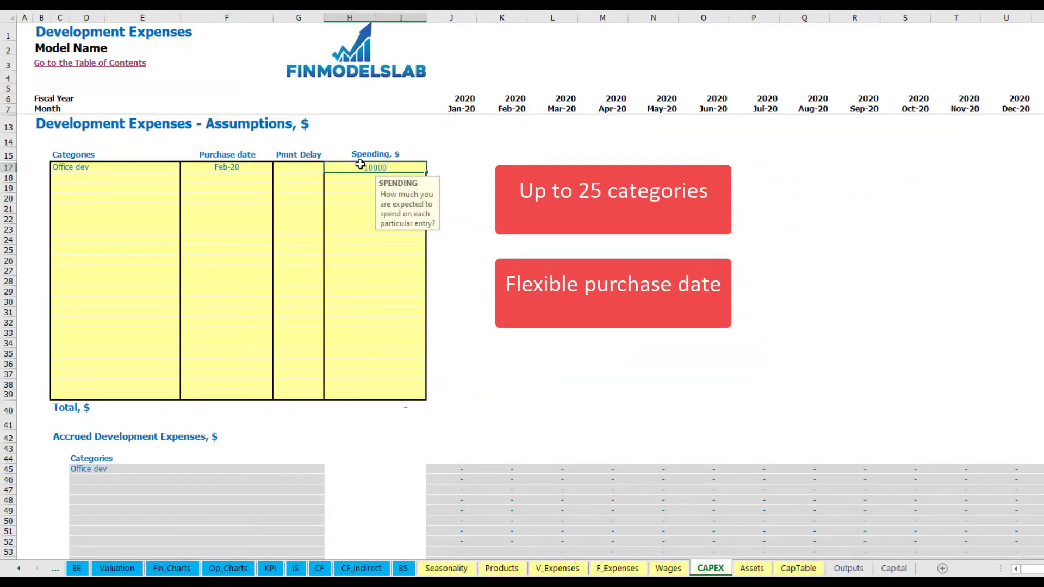
pyautogui.press('Return')
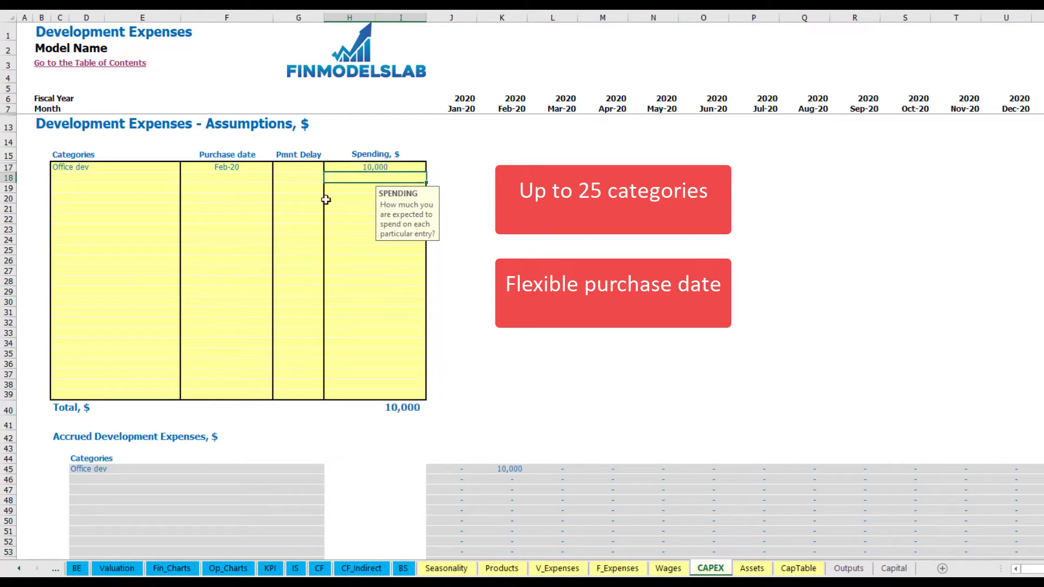
# - Set the Office dev payment delay to 2M, and check its accrued and paid amounts and the summary balances
pyautogui.click(304, 166)
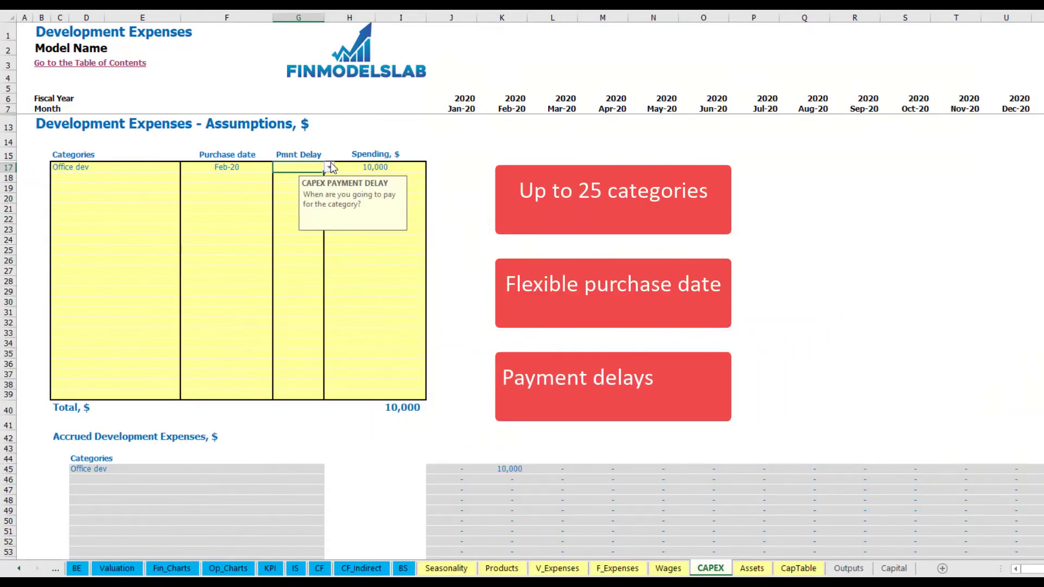
pyautogui.click(330, 169)
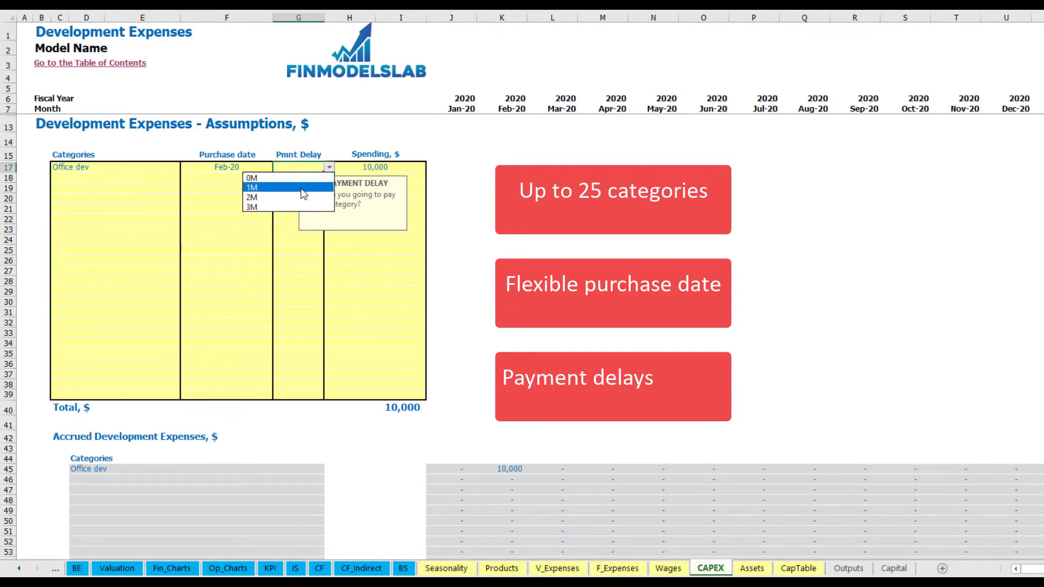
pyautogui.click(302, 198)
pyautogui.click(536, 202)
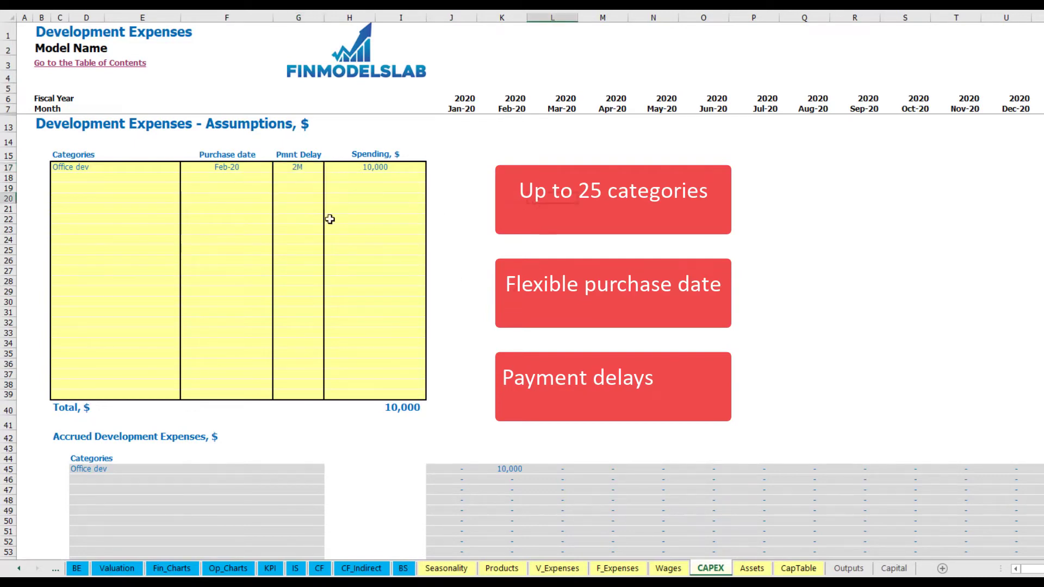
pyautogui.click(510, 471)
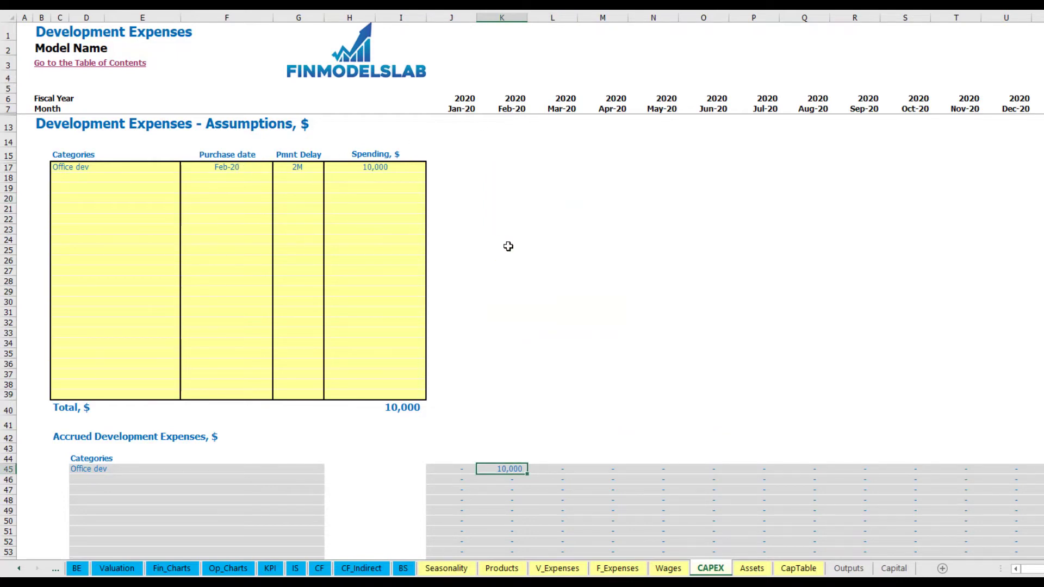
pyautogui.scroll(-10, 509, 245)
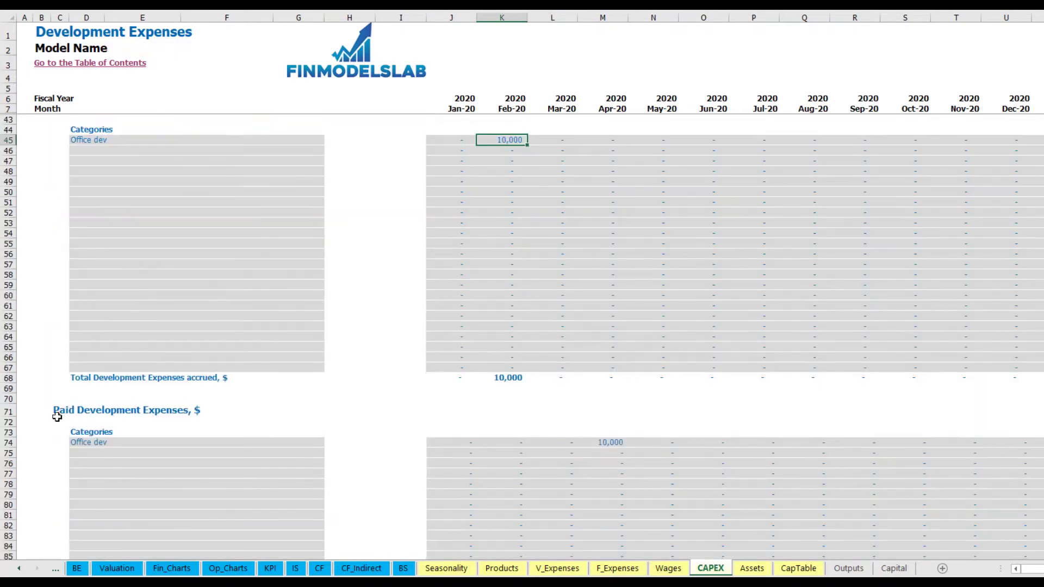
pyautogui.click(603, 444)
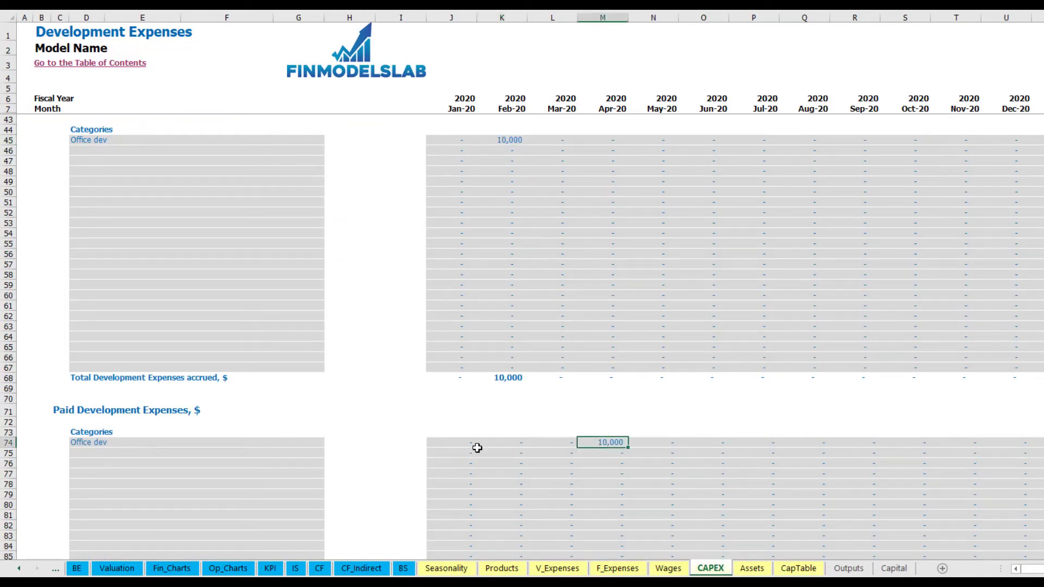
pyautogui.scroll(-13, 582, 438)
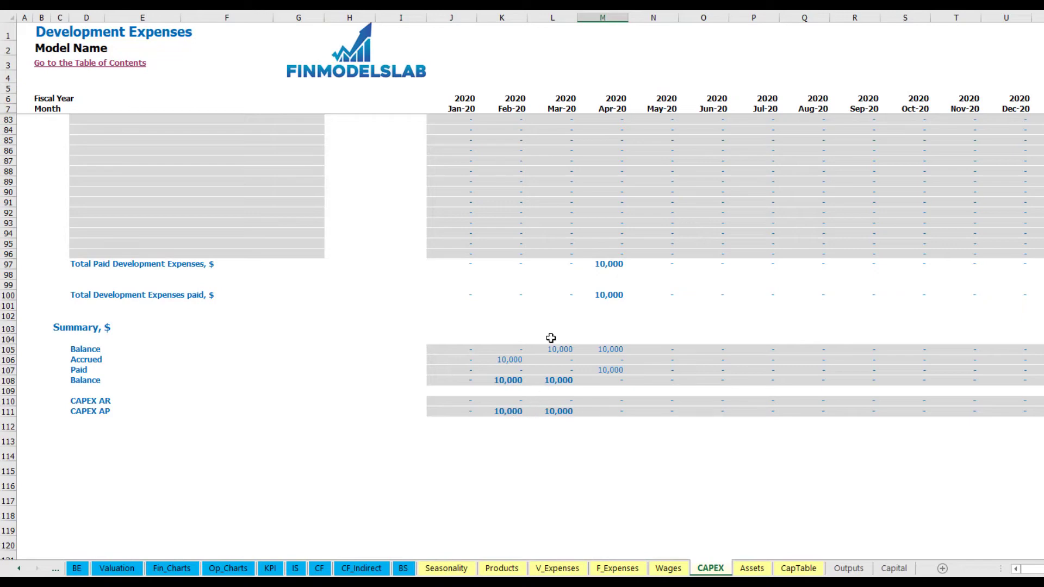
pyautogui.scroll(20, 560, 333)
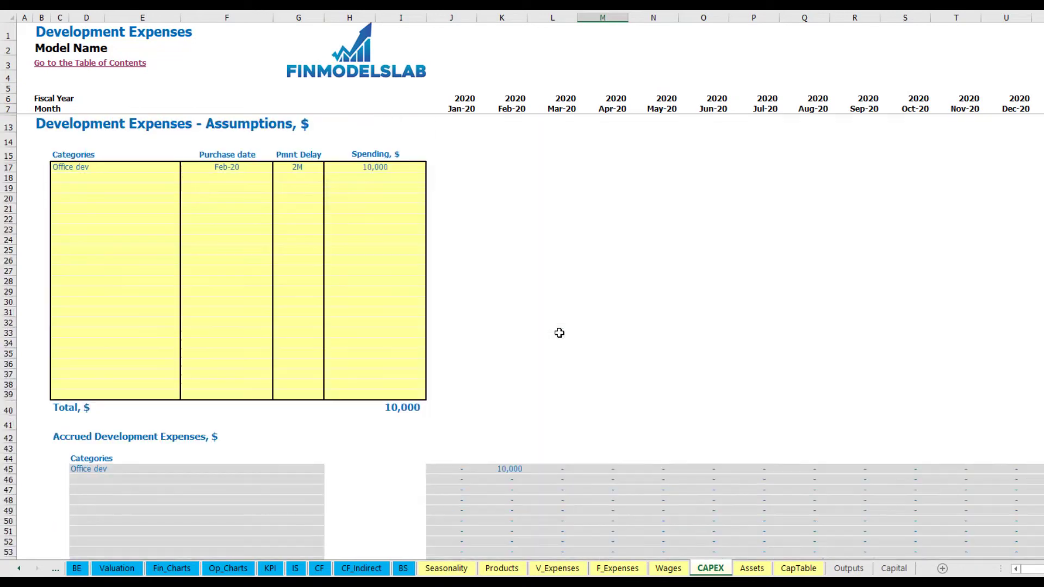
# - Add a second development expense category, "Other dev exp", with a Mar-20 purchase date and spending of 5,000
pyautogui.click(96, 176)
pyautogui.write('Other')
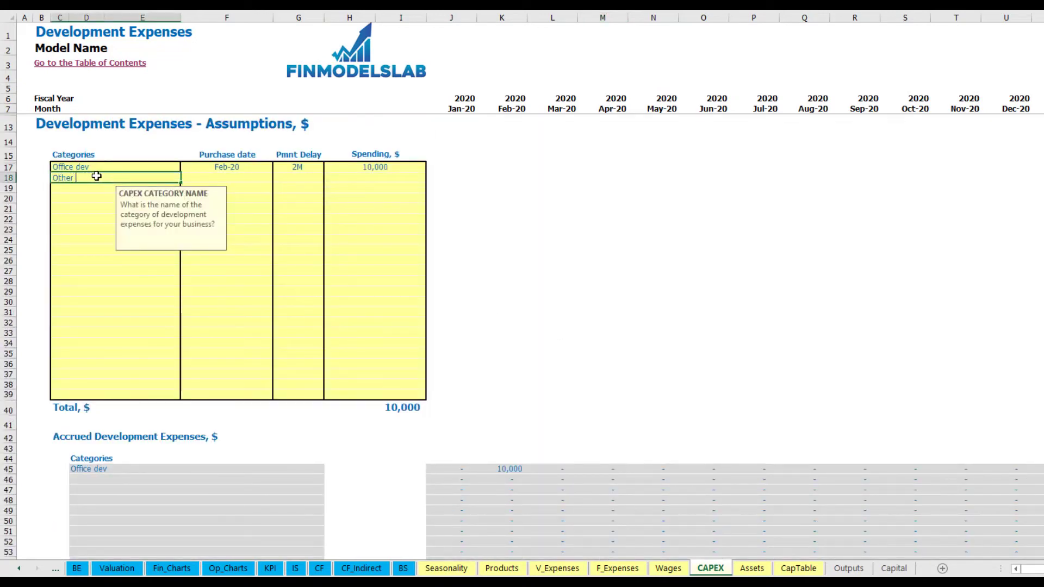
pyautogui.write(' dev exp')
pyautogui.press('Return')
pyautogui.click(253, 174)
pyautogui.click(278, 178)
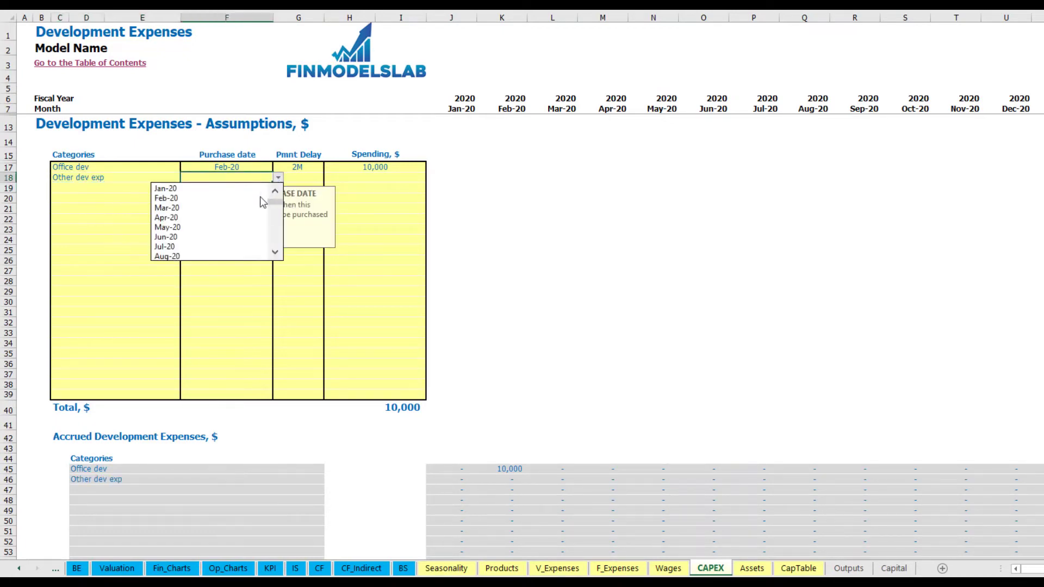
pyautogui.click(264, 204)
pyautogui.click(360, 179)
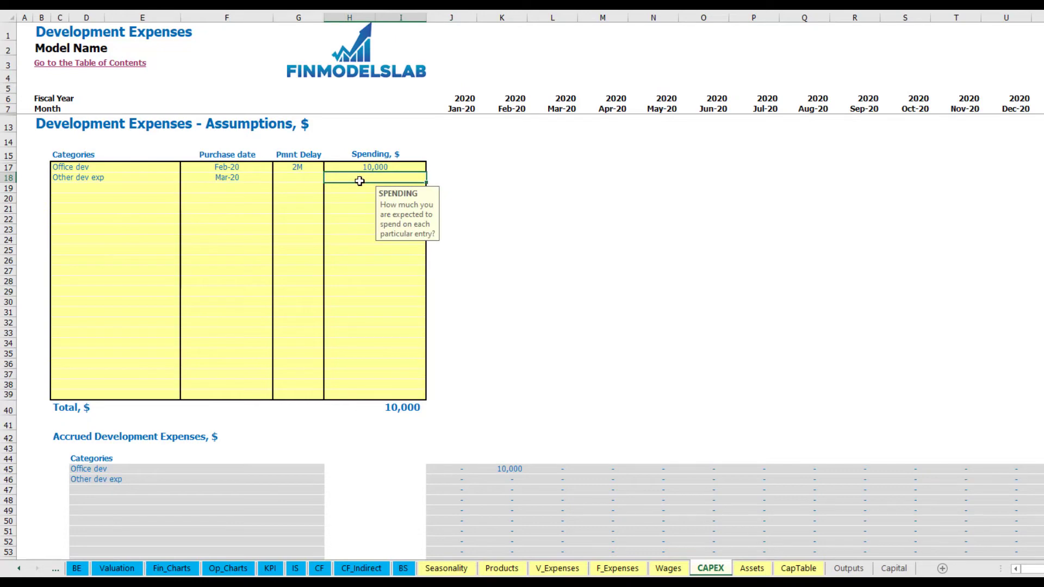
pyautogui.press('Return')
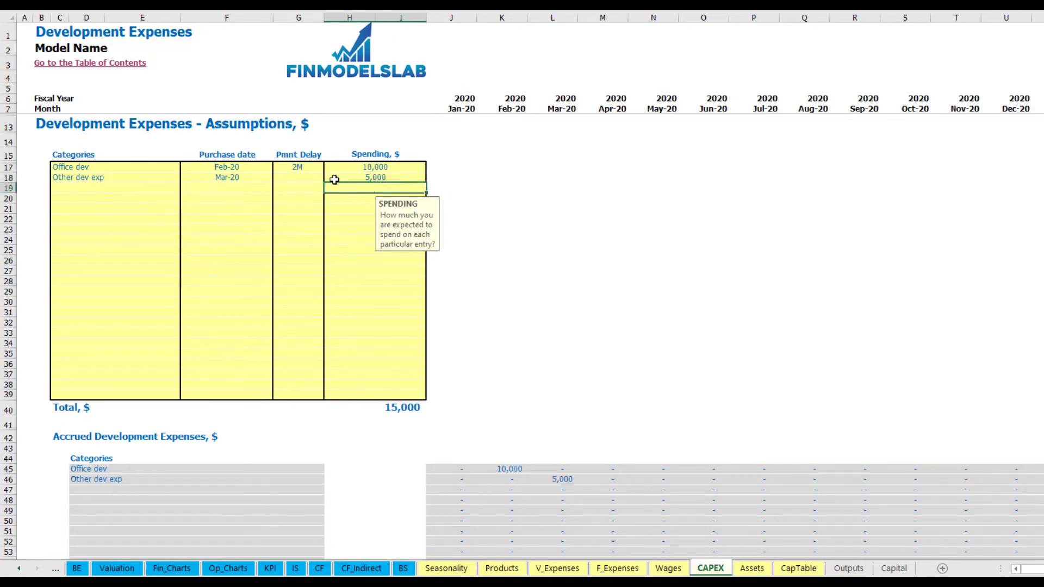
# - Set the Other dev exp payment delay to 0M, and check the months in which it is accrued and paid
pyautogui.click(308, 179)
pyautogui.click(330, 178)
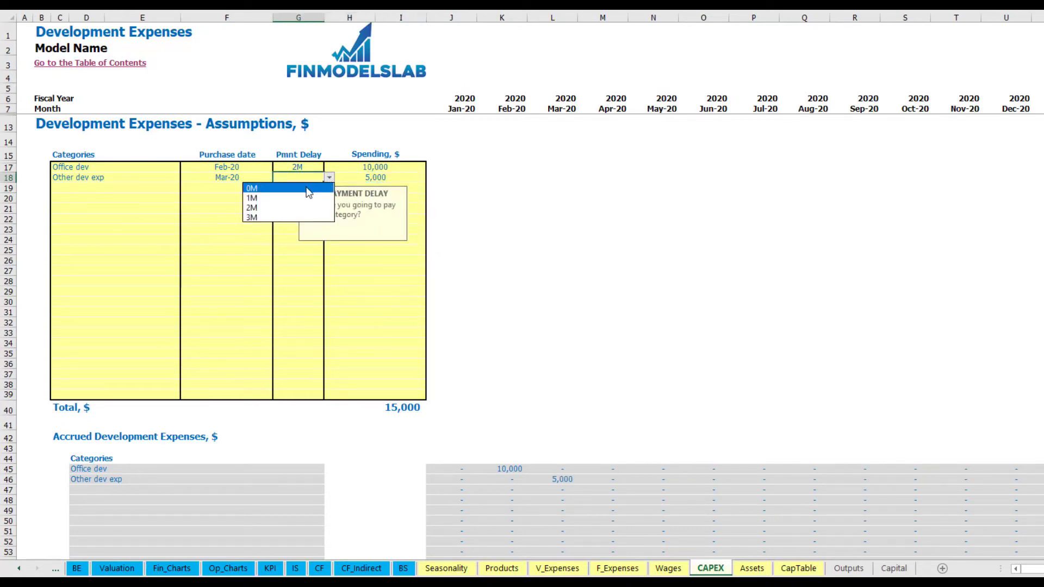
pyautogui.click(293, 188)
pyautogui.scroll(-3, 537, 436)
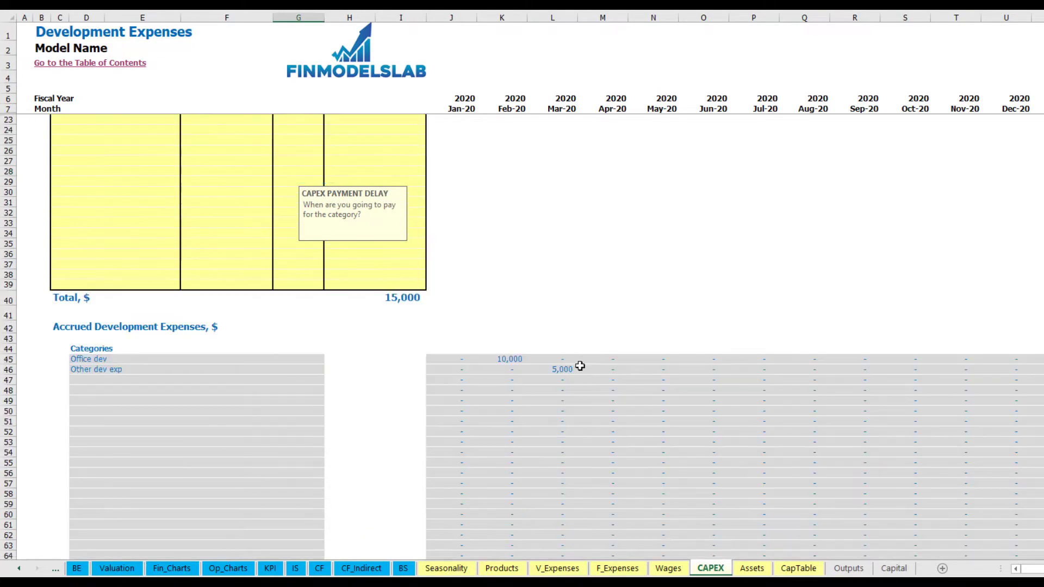
pyautogui.click(566, 372)
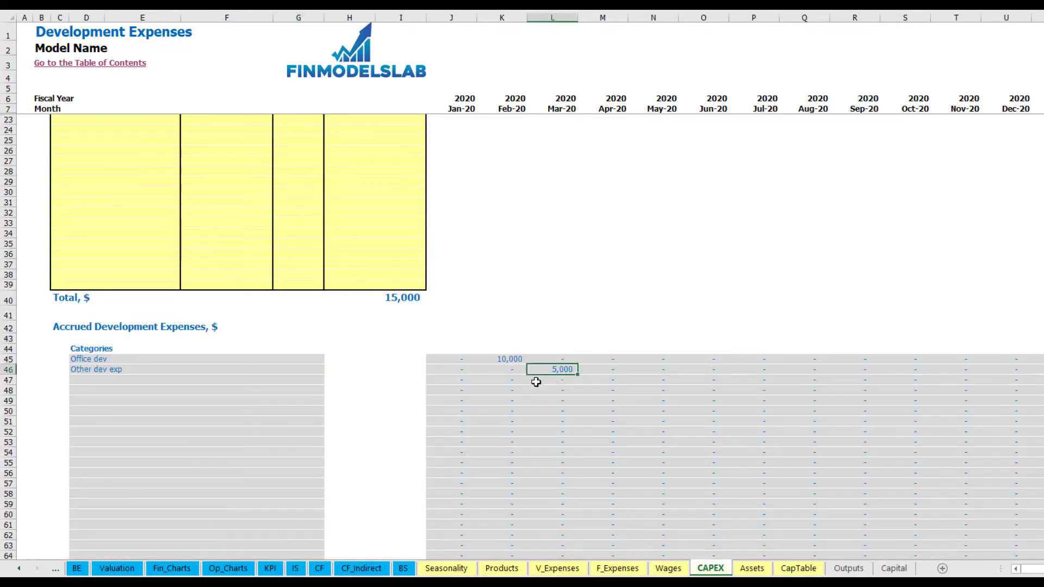
pyautogui.scroll(-10, 560, 380)
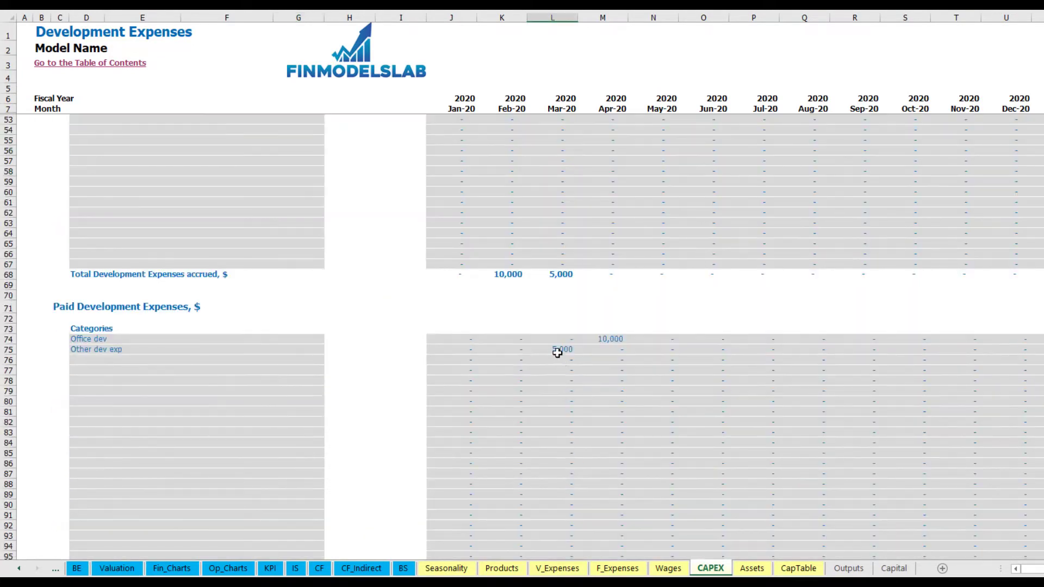
pyautogui.scroll(13, 558, 351)
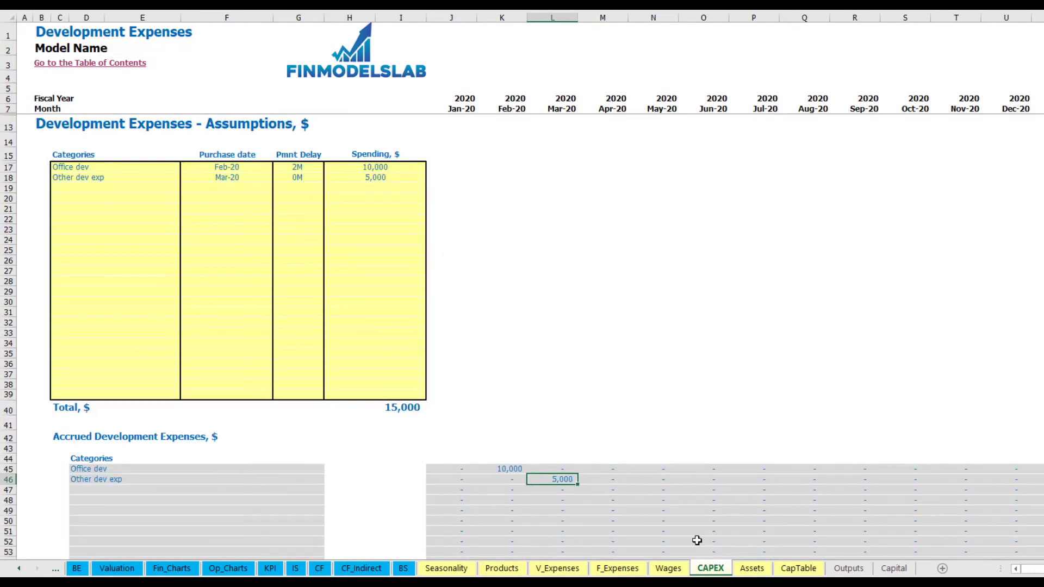
# - Examine the book depreciation, capital expenditure and closing net book value of Development Expenses in the Assets sheet
pyautogui.click(751, 569)
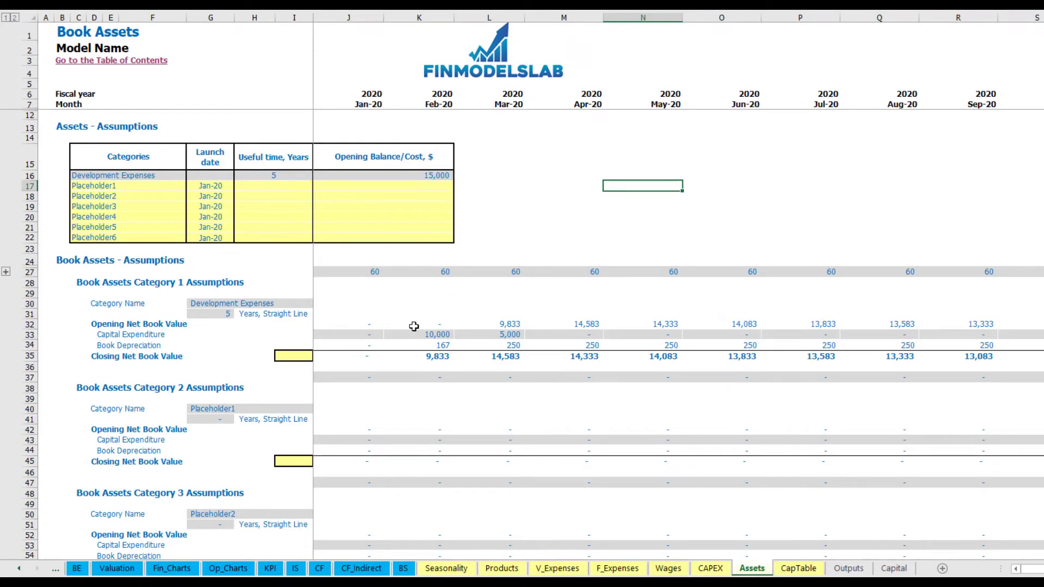
pyautogui.click(28, 345)
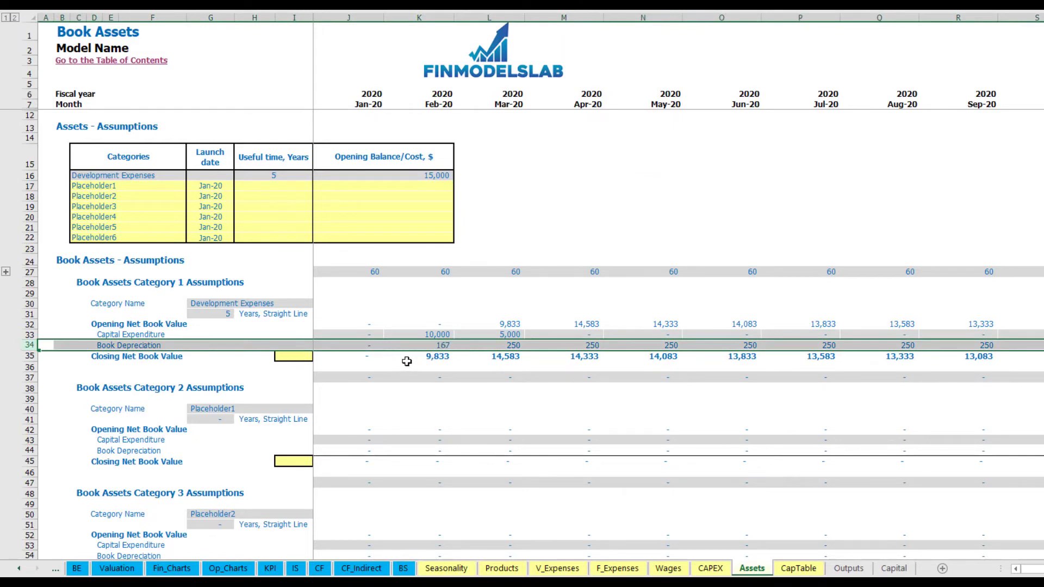
pyautogui.moveTo(346, 337); pyautogui.dragTo(623, 335)
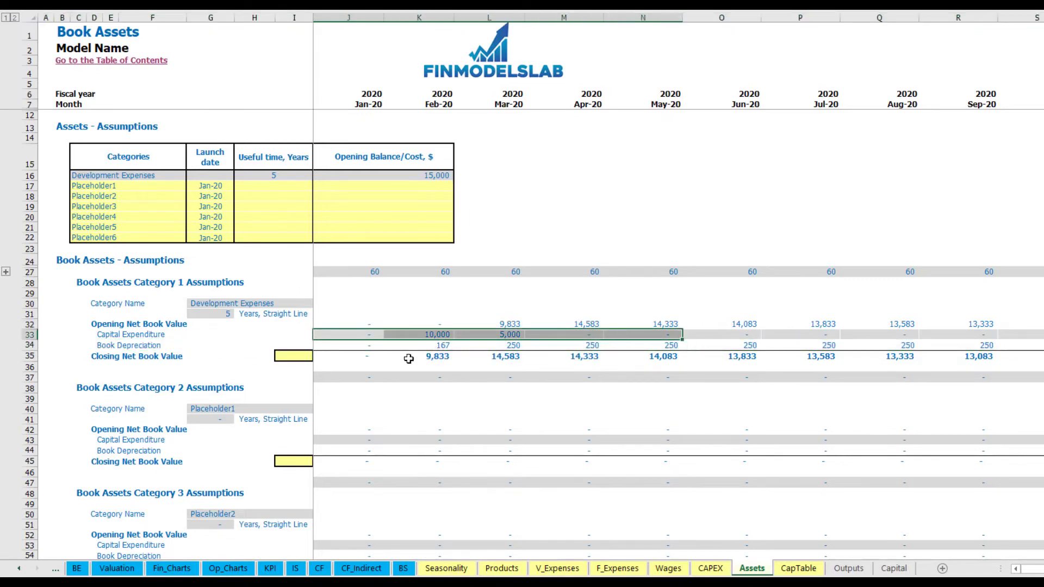
pyautogui.moveTo(362, 357); pyautogui.dragTo(691, 360)
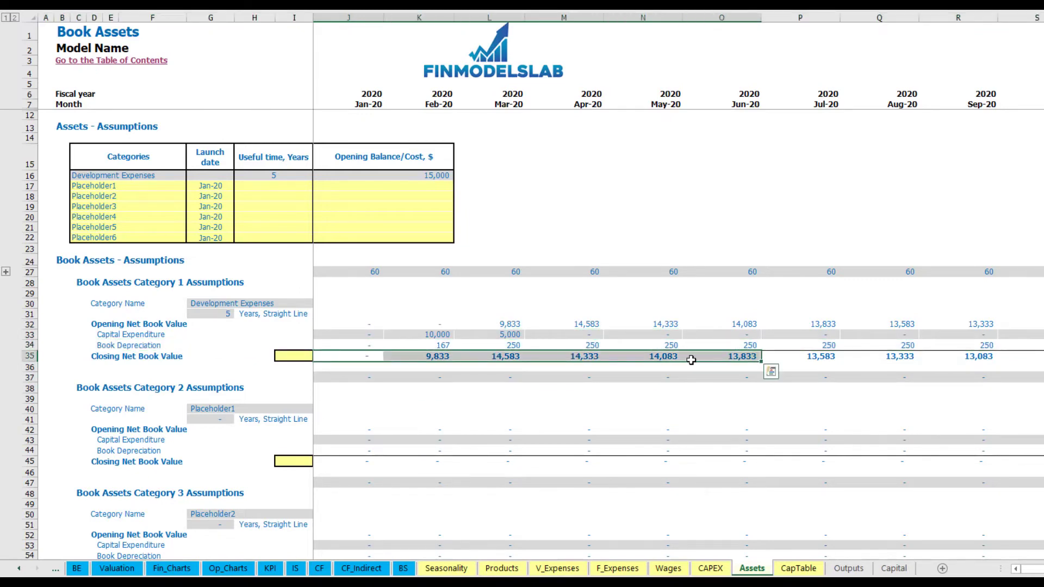
# - Rename the Placeholder1 asset to "Other assets", with a useful time of 10 years and an opening cost of 25,000
pyautogui.click(144, 183)
pyautogui.write('Other assets')
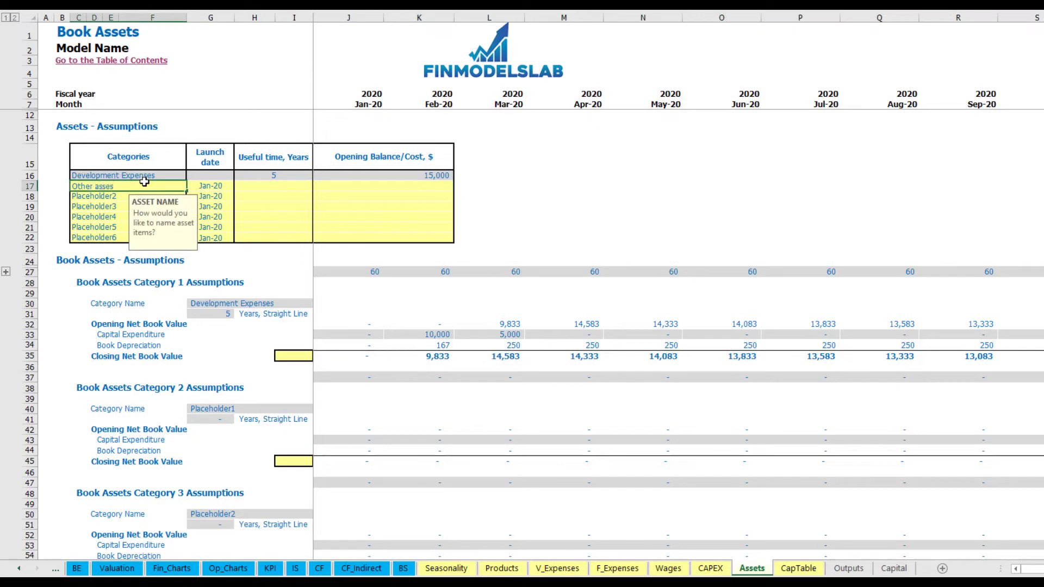
pyautogui.click(301, 186)
pyautogui.press('Return')
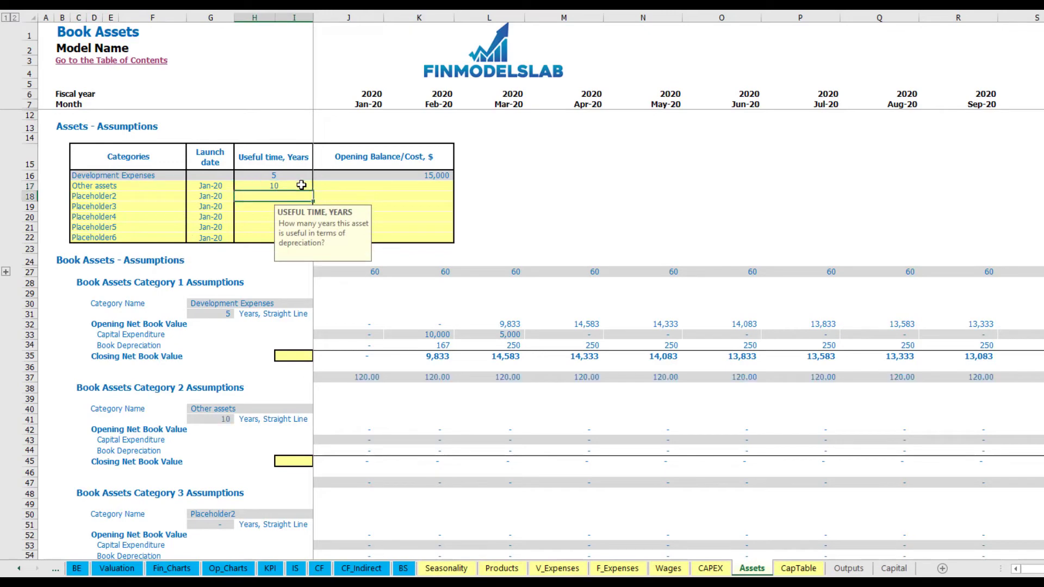
pyautogui.click(386, 187)
pyautogui.write('25,')
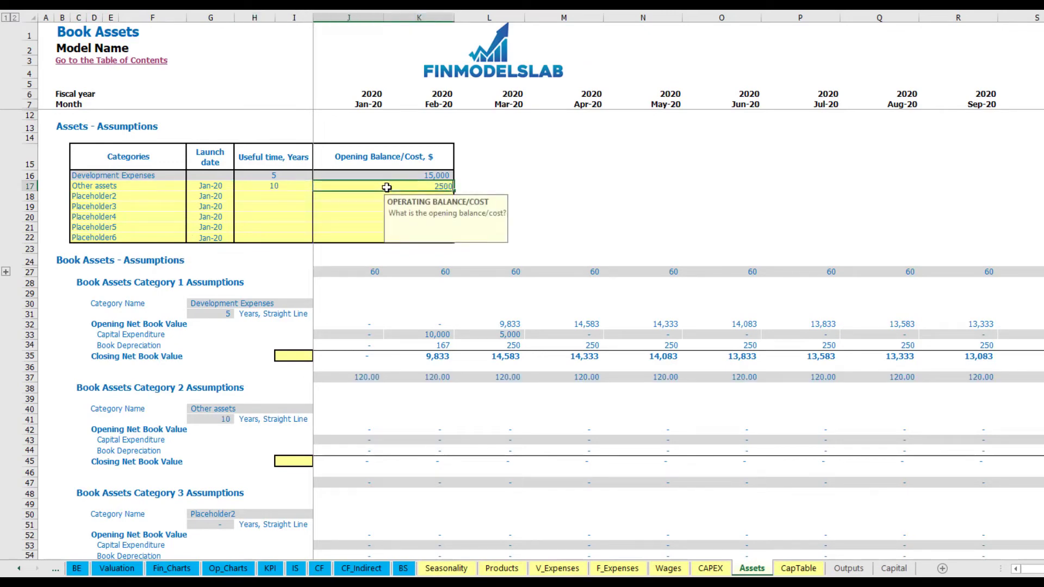
pyautogui.write('000')
pyautogui.press('Return')
# - Set the Other assets launch date to Apr-20, and check its capital expenditure, book depreciation and closing net book value
pyautogui.click(226, 183)
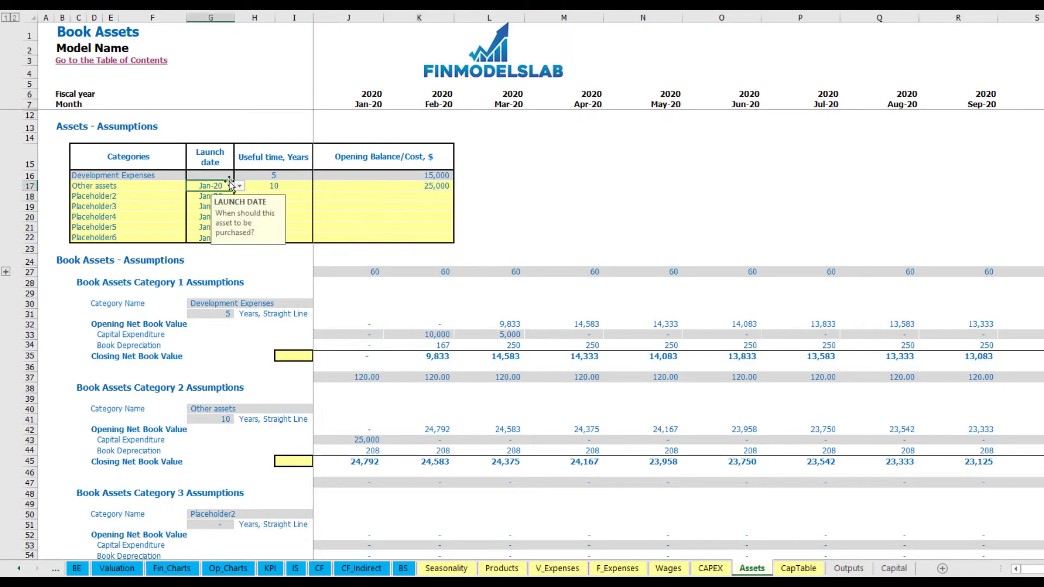
pyautogui.click(239, 187)
pyautogui.click(211, 227)
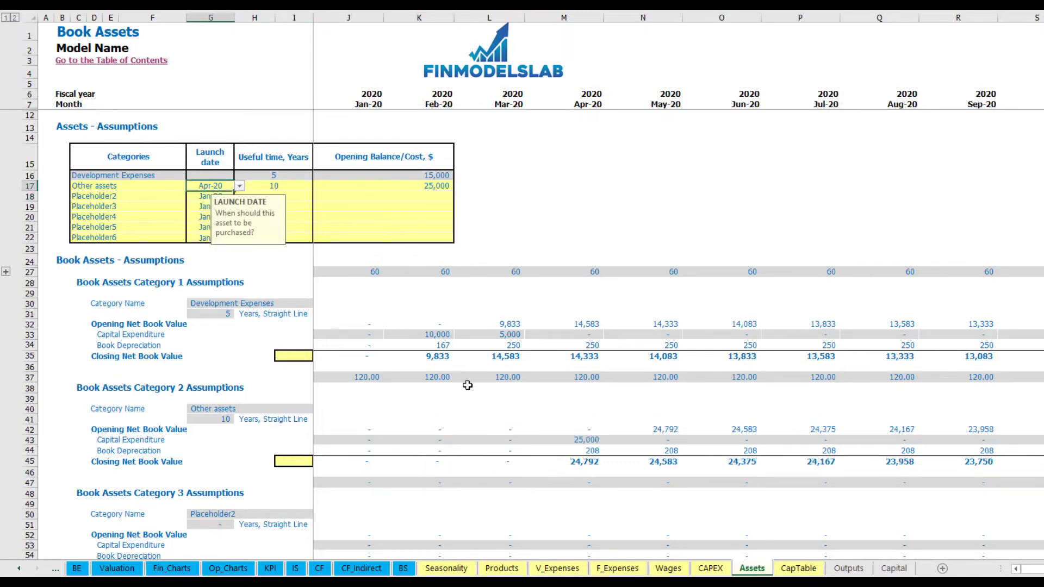
pyautogui.click(589, 440)
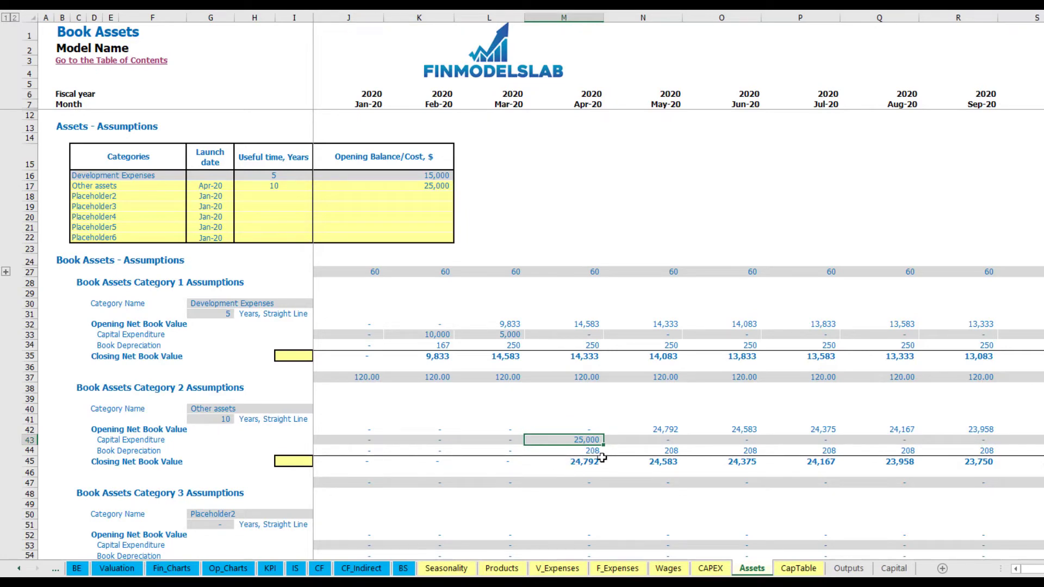
pyautogui.moveTo(592, 449); pyautogui.dragTo(804, 448)
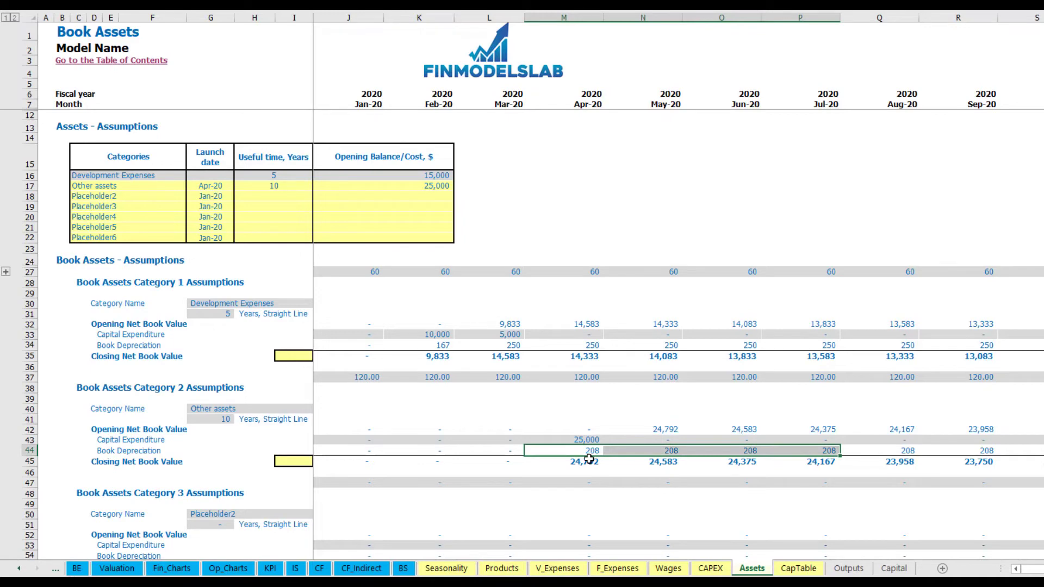
pyautogui.moveTo(582, 466); pyautogui.dragTo(852, 460)
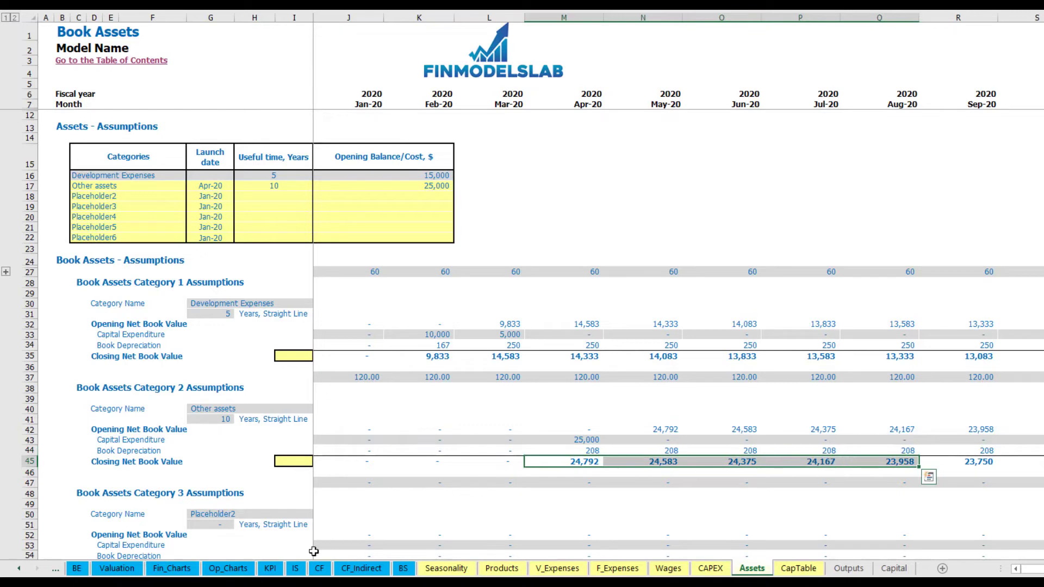
# - Review total depreciation and amortization in the income statement and the fixed assets capital expenditure in the cash flow statement
pyautogui.click(295, 569)
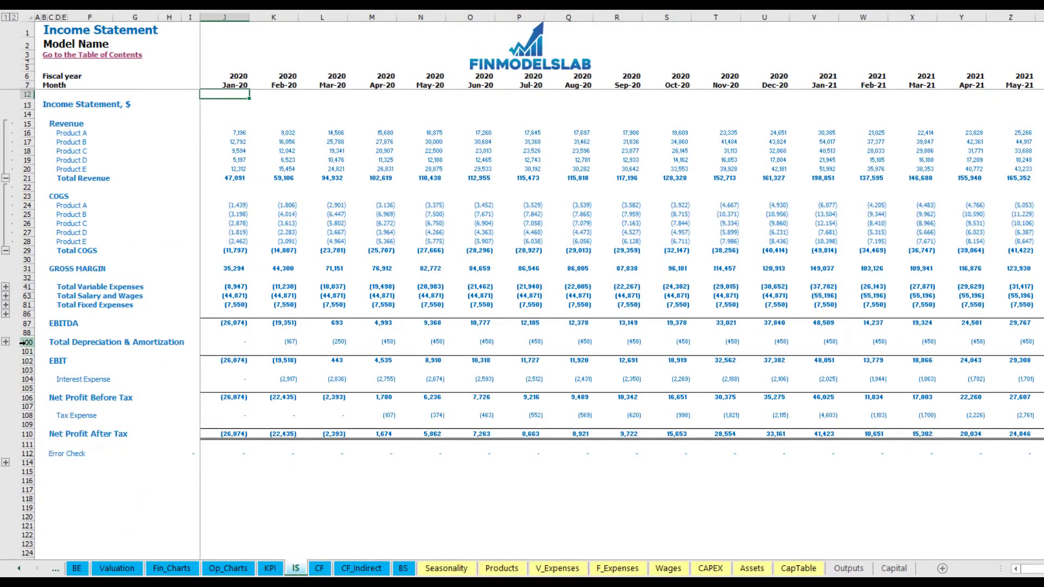
pyautogui.click(319, 568)
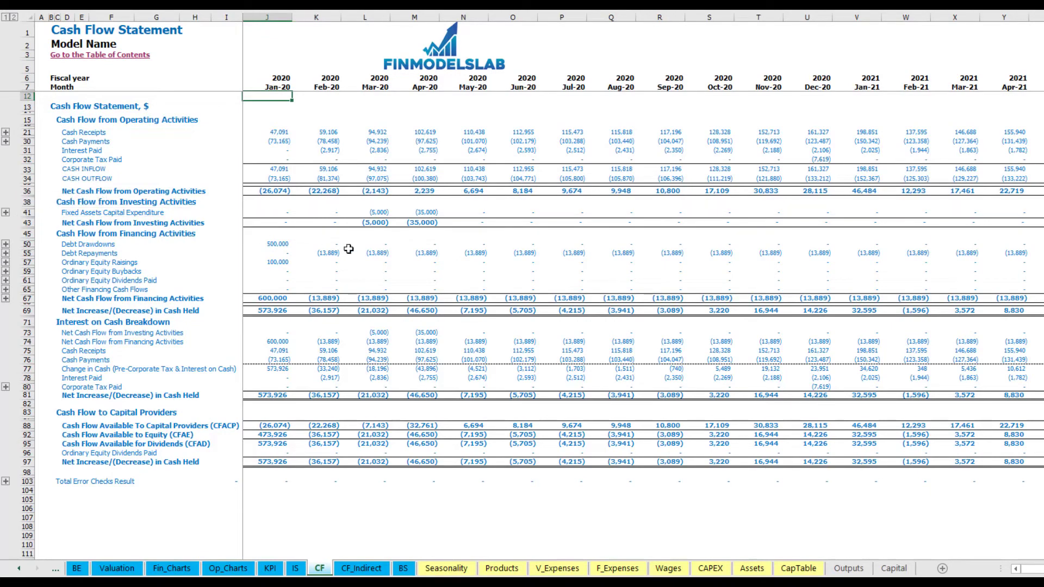
# - Review the CAPEX Prepayment and CAPEX Payable rows in the balance sheet
pyautogui.click(403, 569)
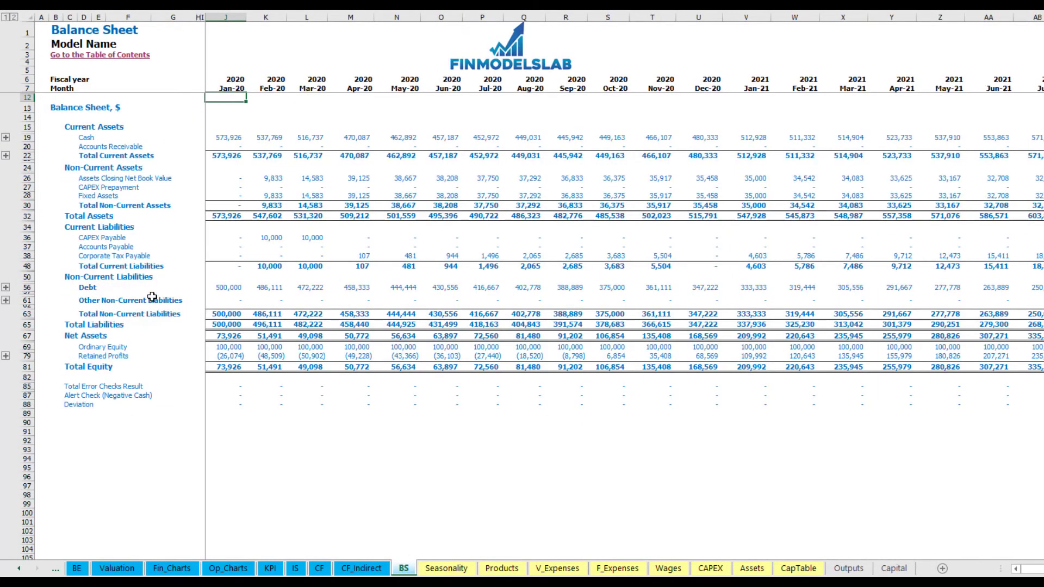
pyautogui.click(29, 196)
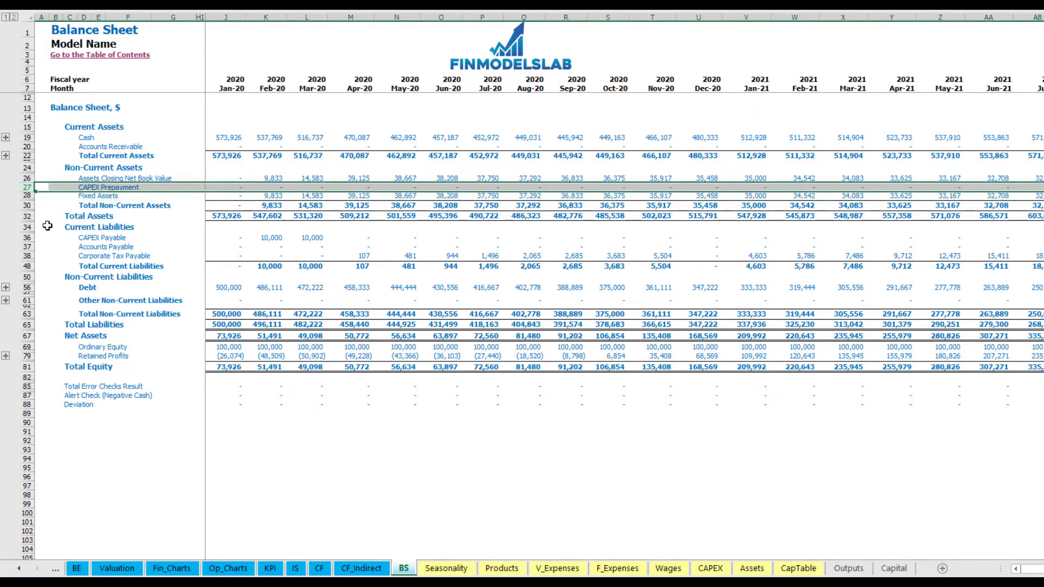
pyautogui.click(30, 238)
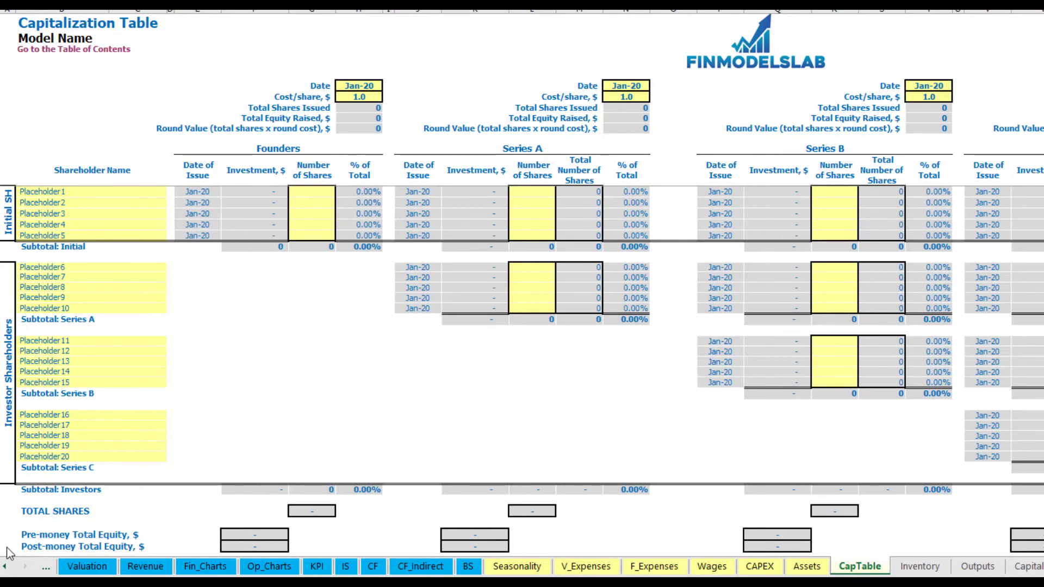
# - Rename the first two initial shareholders in the capitalization table to "Founder 1" and "Founder 2"
pyautogui.click(45, 190)
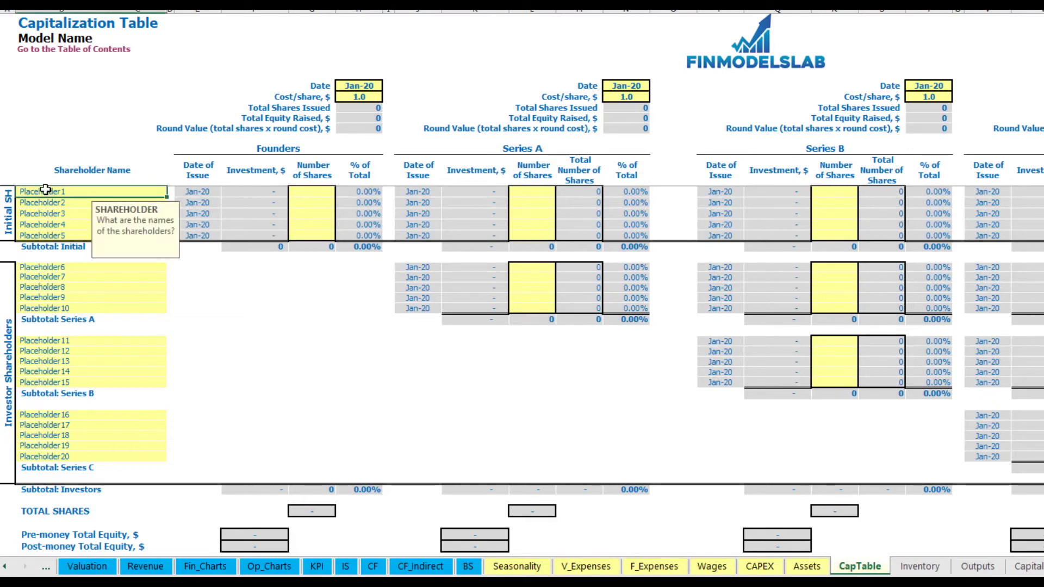
pyautogui.write('Founder 1')
pyautogui.hotkey('ctrl', 'Return')
pyautogui.hotkey('ctrl', 'c')
pyautogui.press('Down')
pyautogui.hotkey('ctrl', 'v')
pyautogui.press('F2')
pyautogui.write('2')
pyautogui.press('Return')
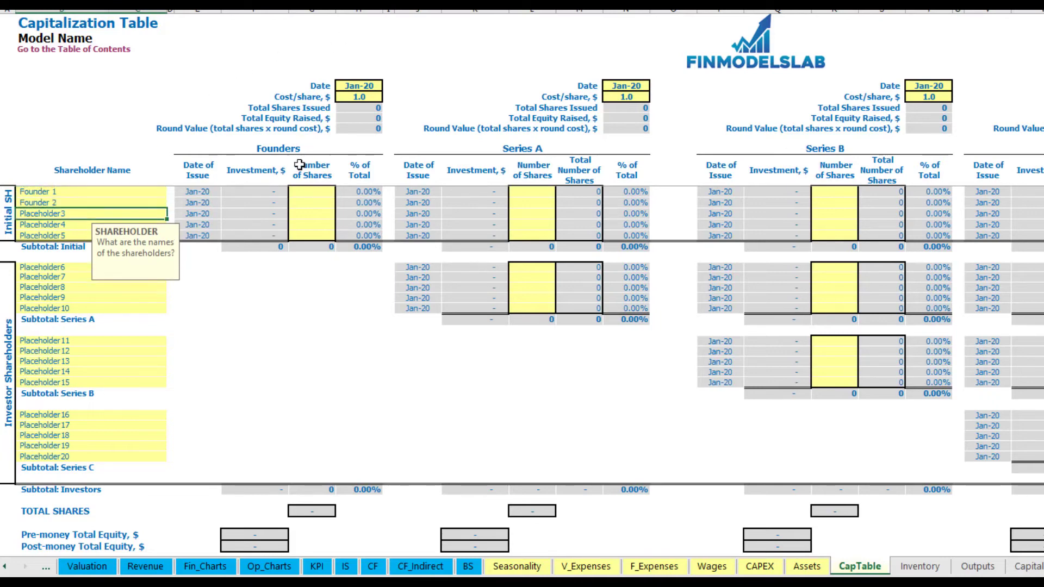
# - Set the number of shares in the Founders round to 10,000 for Founder 1 and 20,000 for Founder 2
pyautogui.click(115, 191)
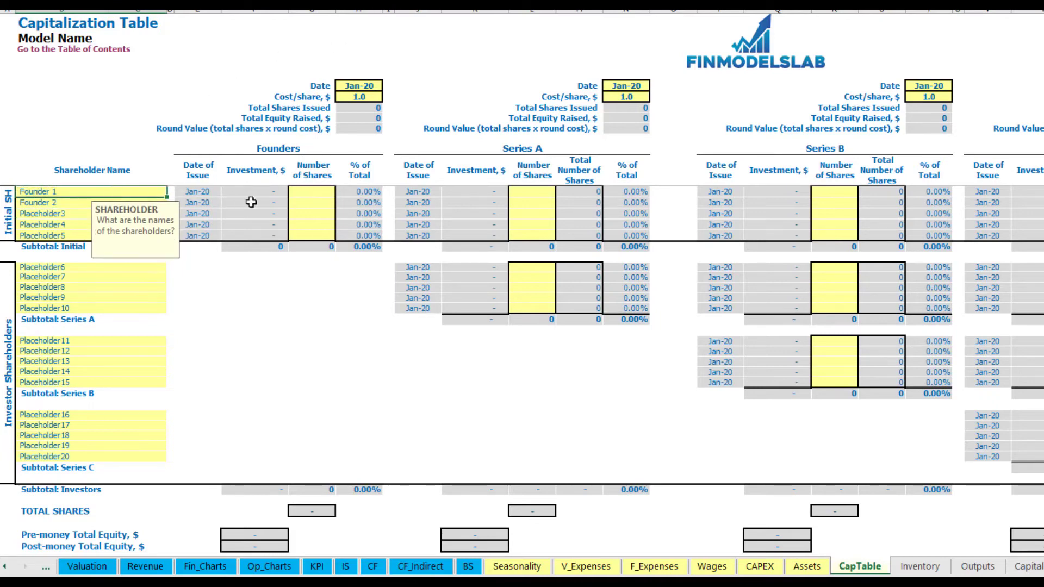
pyautogui.click(316, 192)
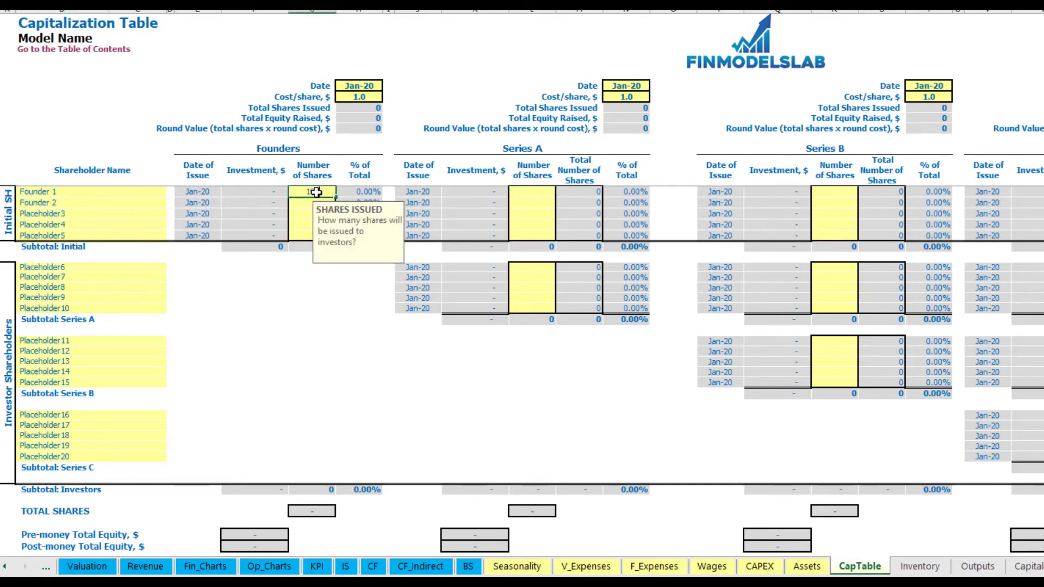
pyautogui.write('10,000')
pyautogui.press('Return')
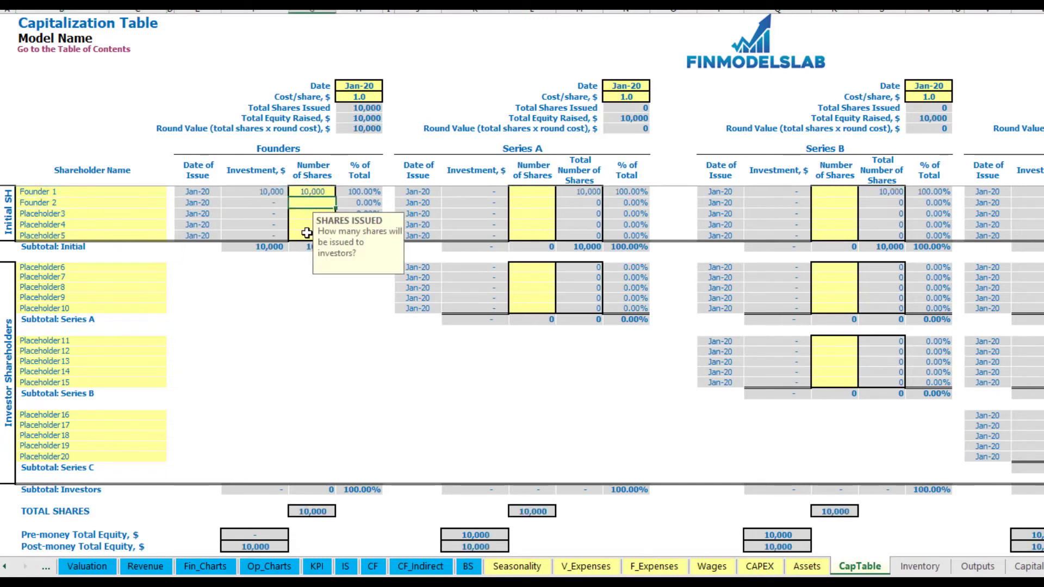
pyautogui.write('20,000')
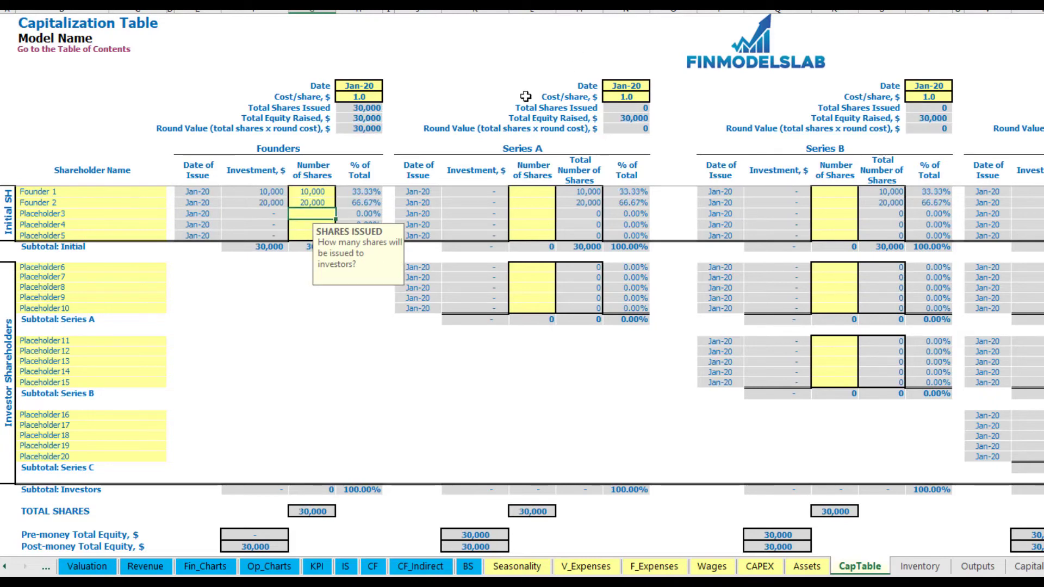
# - Set the Founders round's cost per share to 2 and its date to Feb-20
pyautogui.click(348, 101)
pyautogui.press('Up')
pyautogui.click(347, 100)
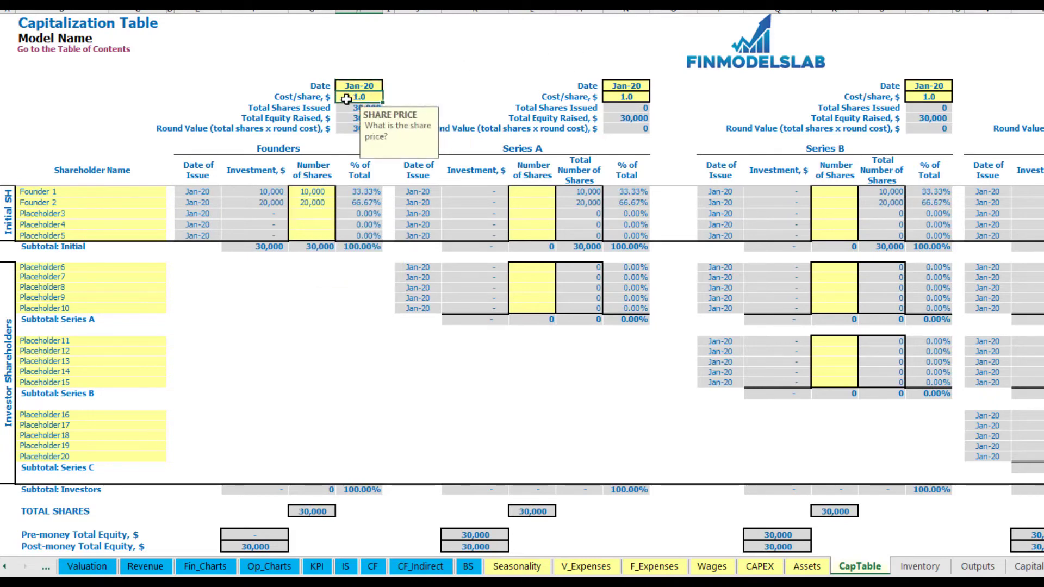
pyautogui.write('2')
pyautogui.press('Return')
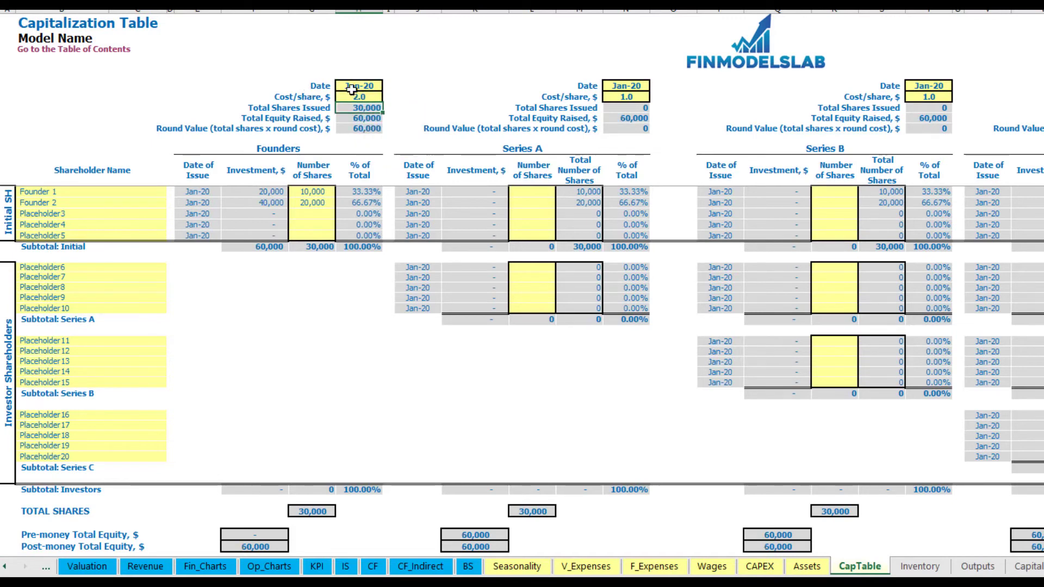
pyautogui.click(351, 87)
pyautogui.click(387, 86)
pyautogui.click(353, 111)
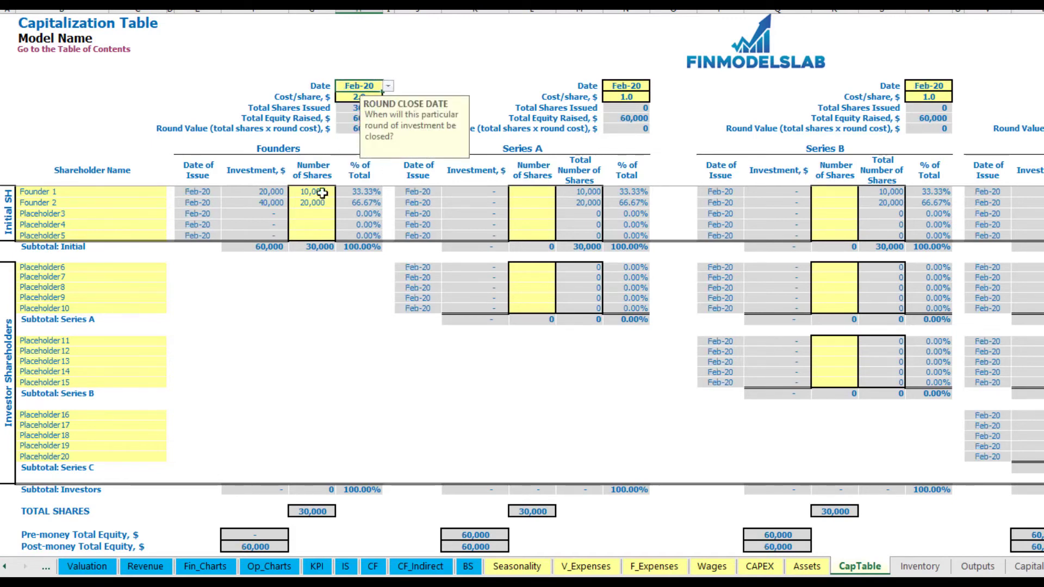
# - Check the founders' investments, initial subtotal, post-money total equity and Founder 1's percentage of the total
pyautogui.click(262, 193)
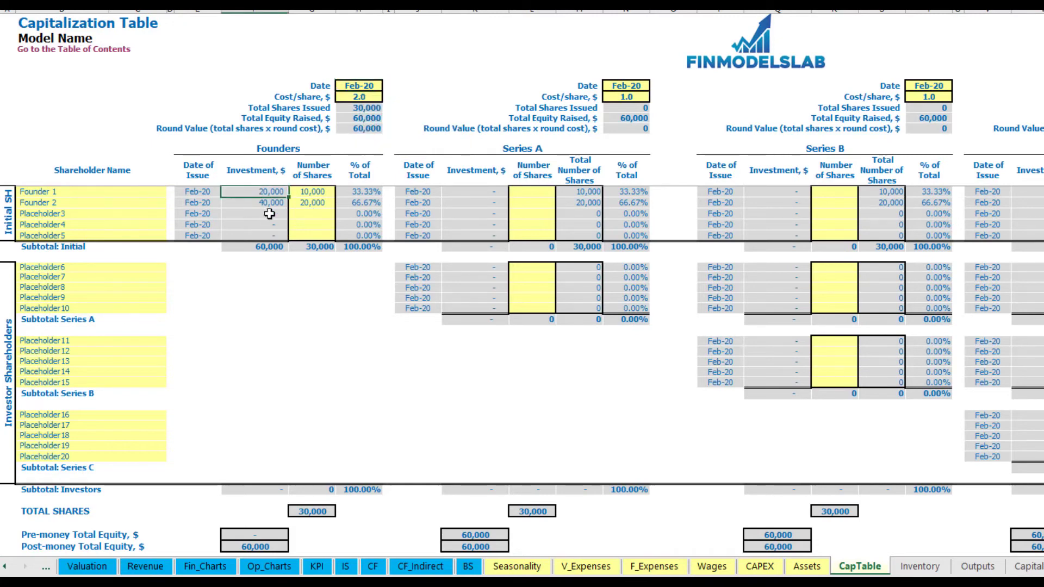
pyautogui.click(261, 204)
pyautogui.click(262, 246)
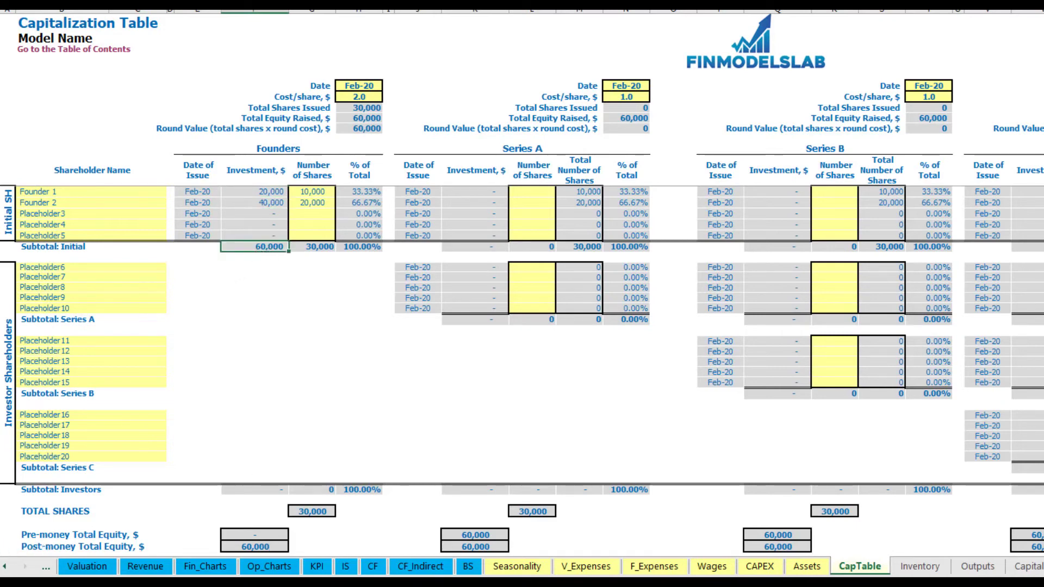
pyautogui.click(1, 547)
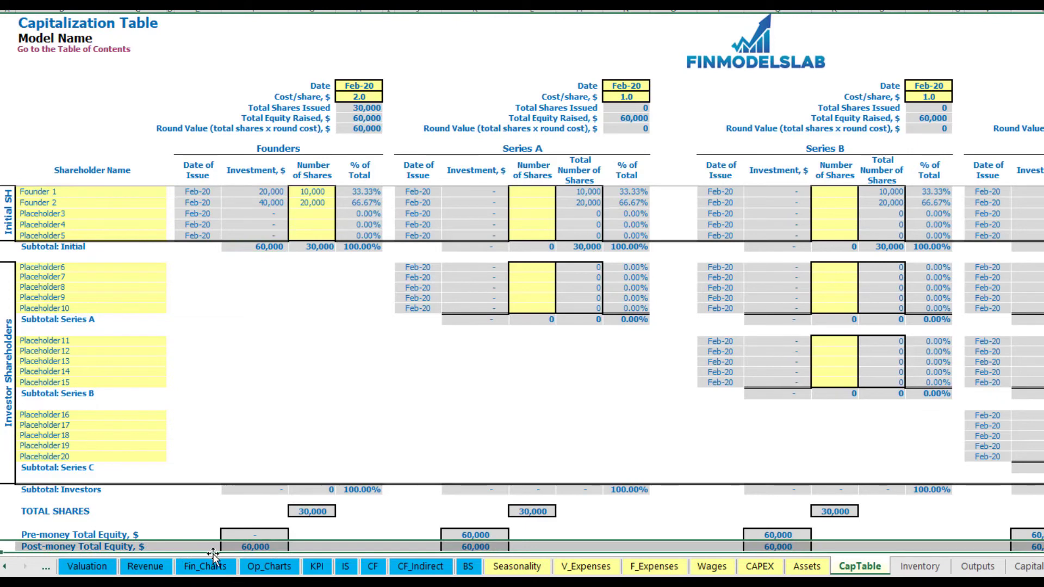
pyautogui.click(369, 192)
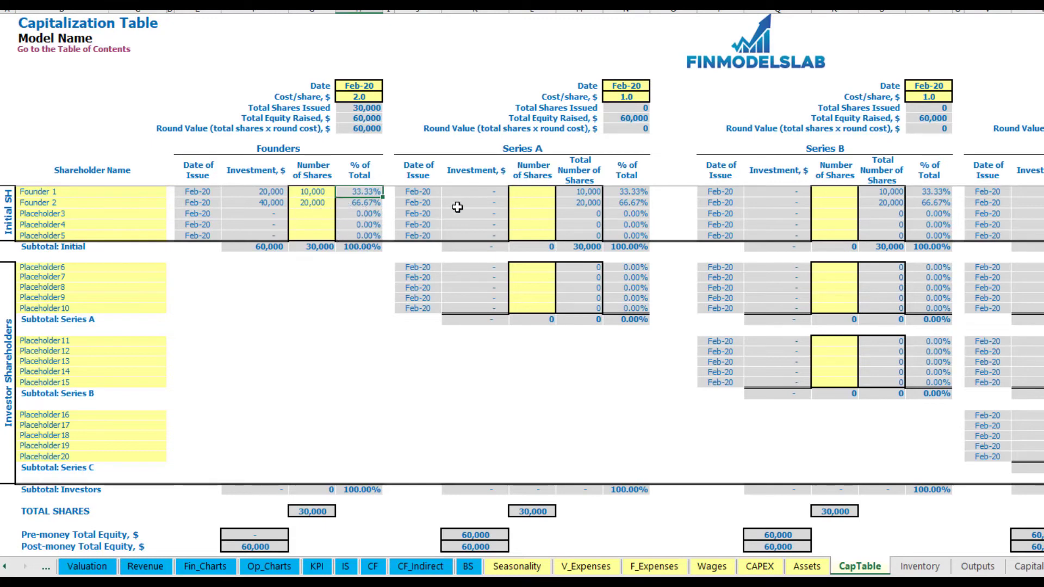
# - Rename the first Series A investor, Placeholder6, to "Investor 1"
pyautogui.click(129, 270)
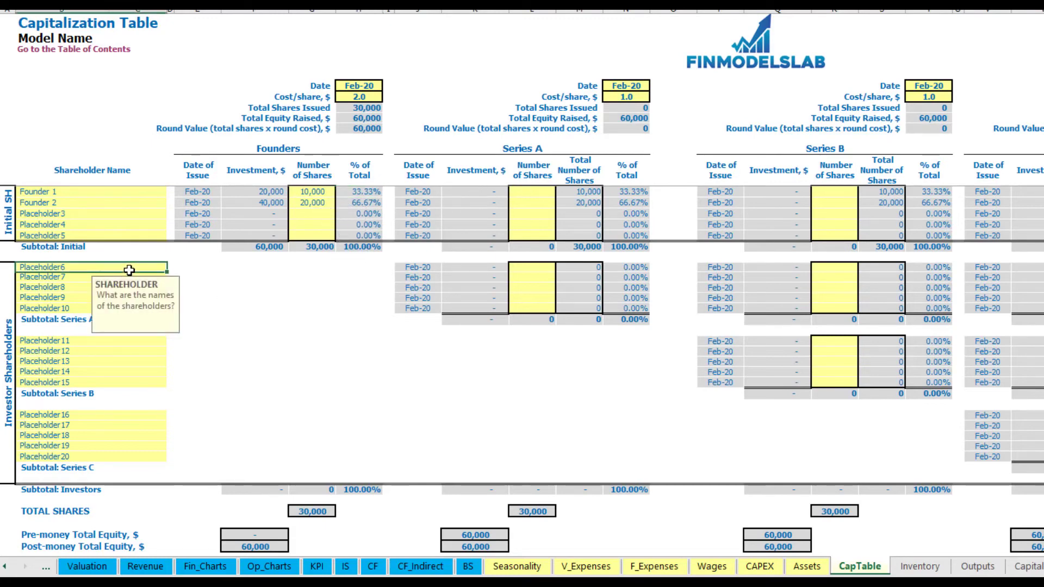
pyautogui.click(550, 152)
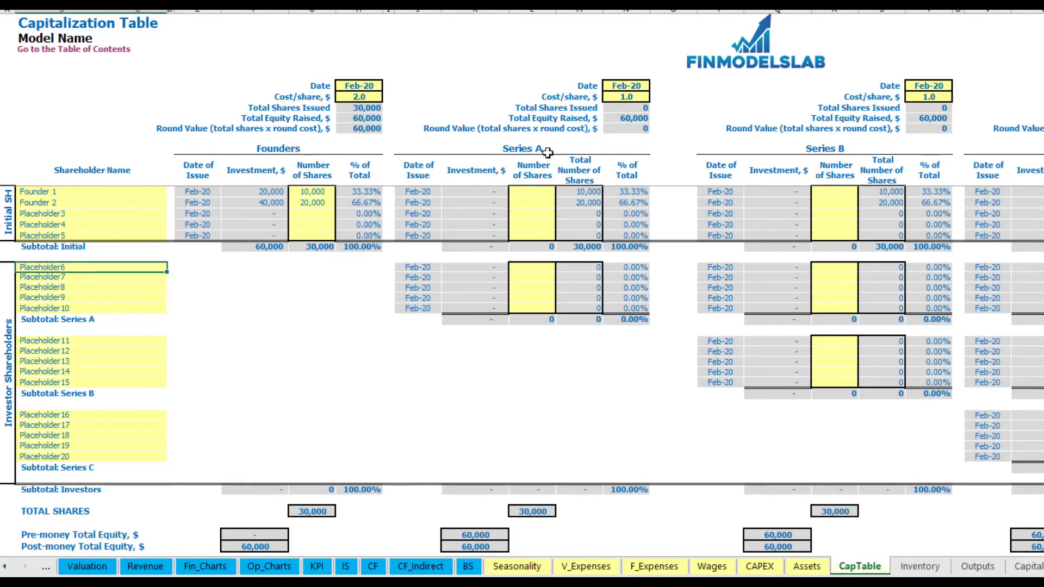
pyautogui.click(71, 269)
pyautogui.press('BackSpace')
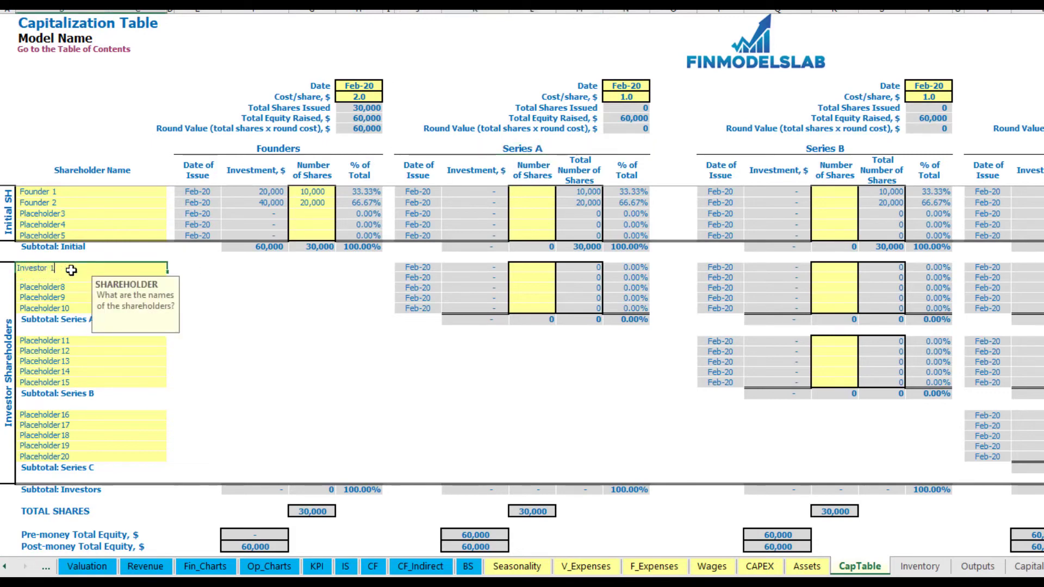
pyautogui.write('Investor 1')
# - Set the Series A round's date to May-20 and its cost per share to 5
pyautogui.click(644, 85)
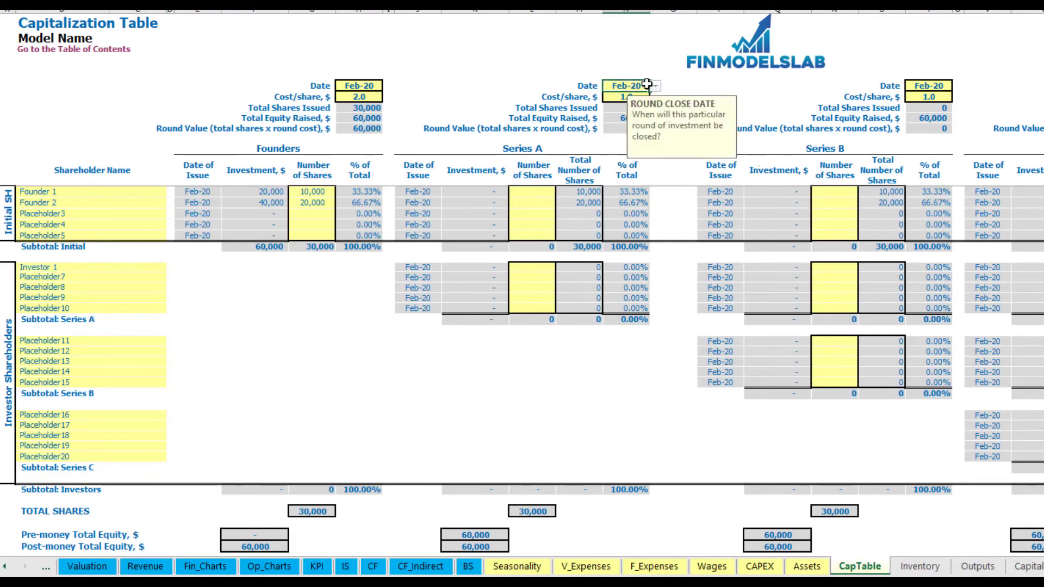
pyautogui.click(655, 86)
pyautogui.click(640, 129)
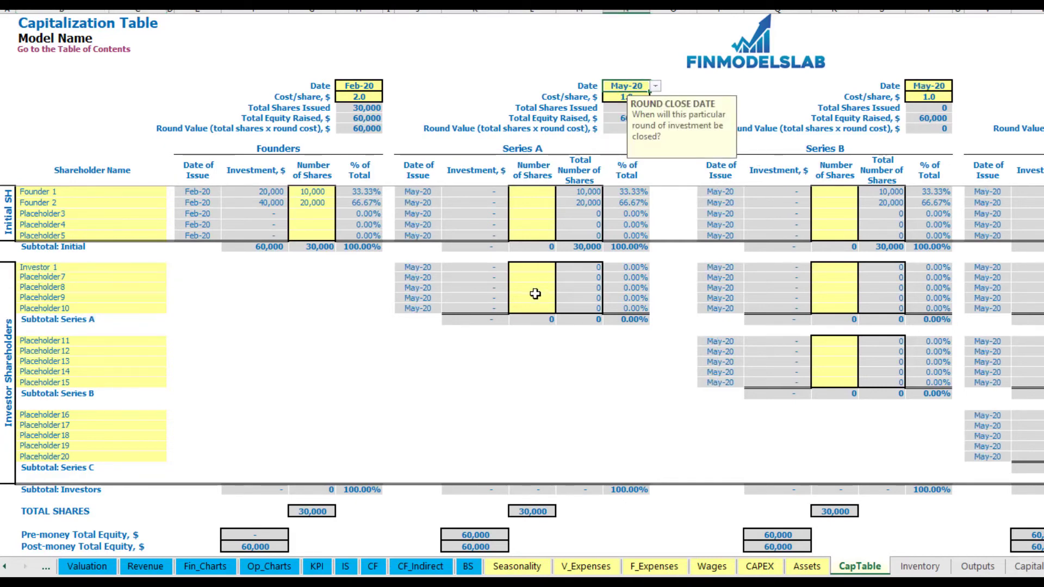
pyautogui.click(621, 95)
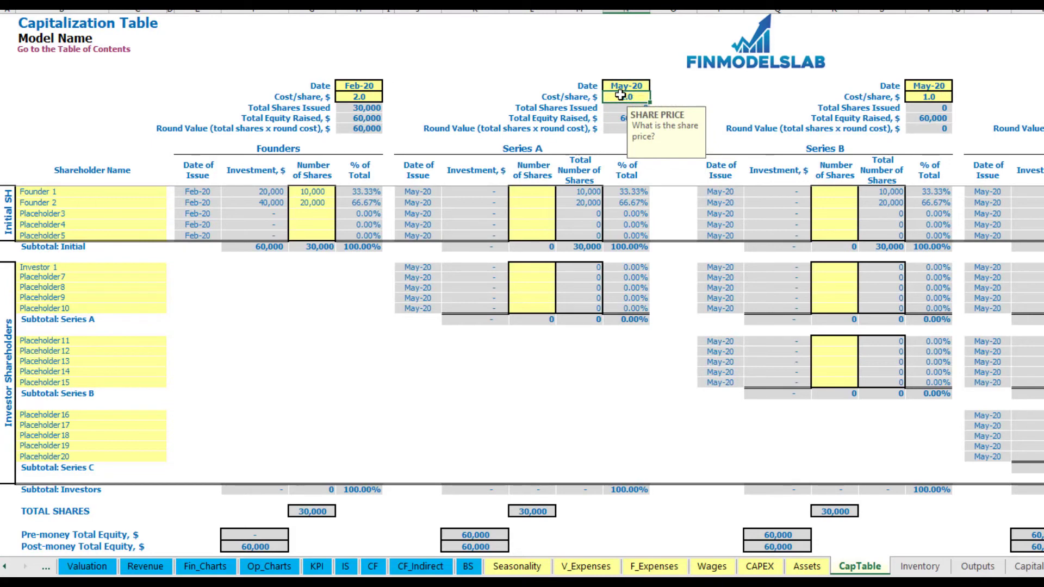
pyautogui.write('5')
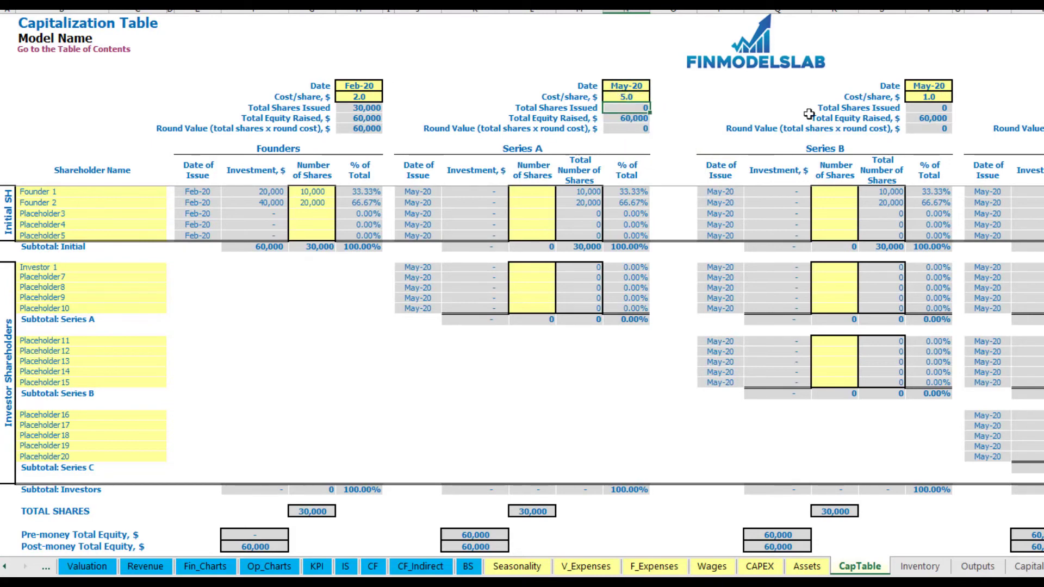
# - Issue 1,000 Series A shares to Investor 1, and check the resulting investment, pre-money and post-money equity, and ownership percentage
pyautogui.click(533, 266)
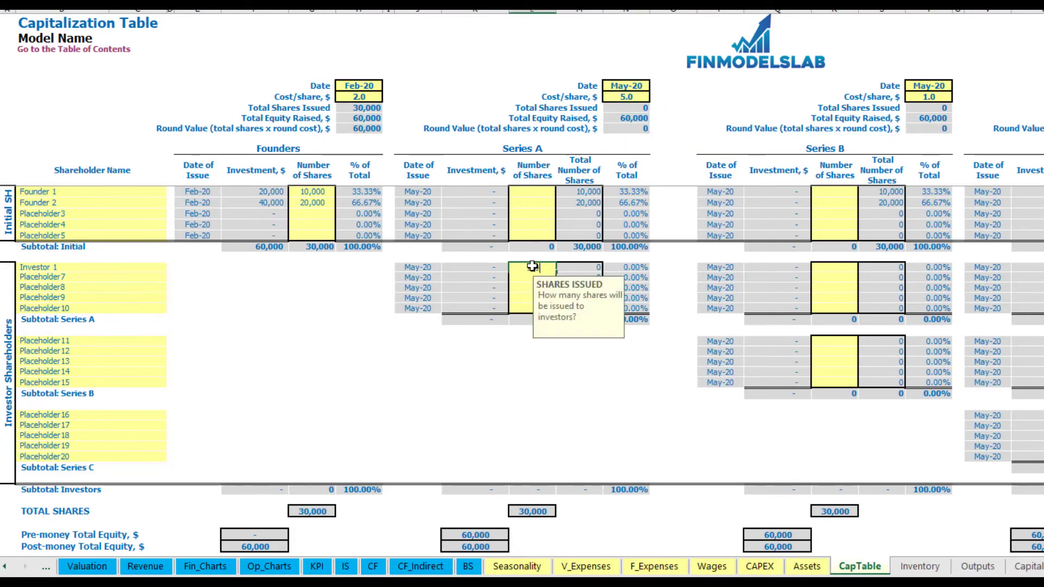
pyautogui.write('1000')
pyautogui.click(483, 268)
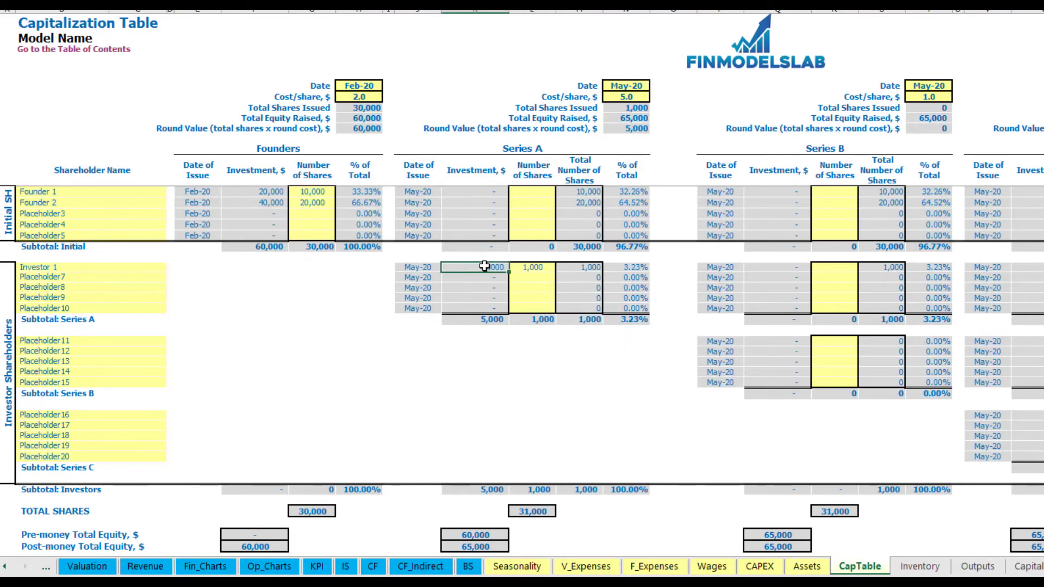
pyautogui.click(465, 532)
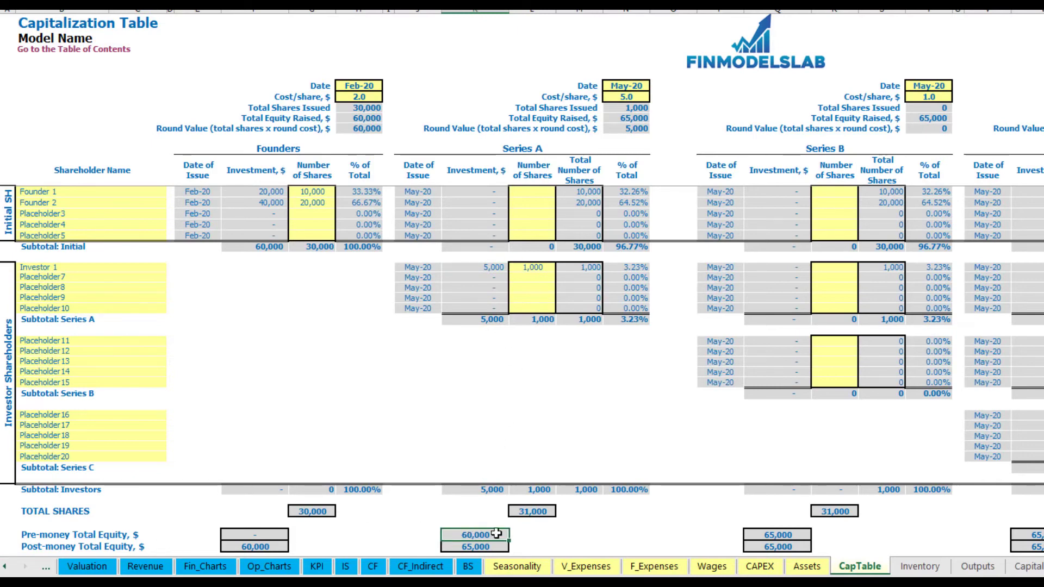
pyautogui.press('Down')
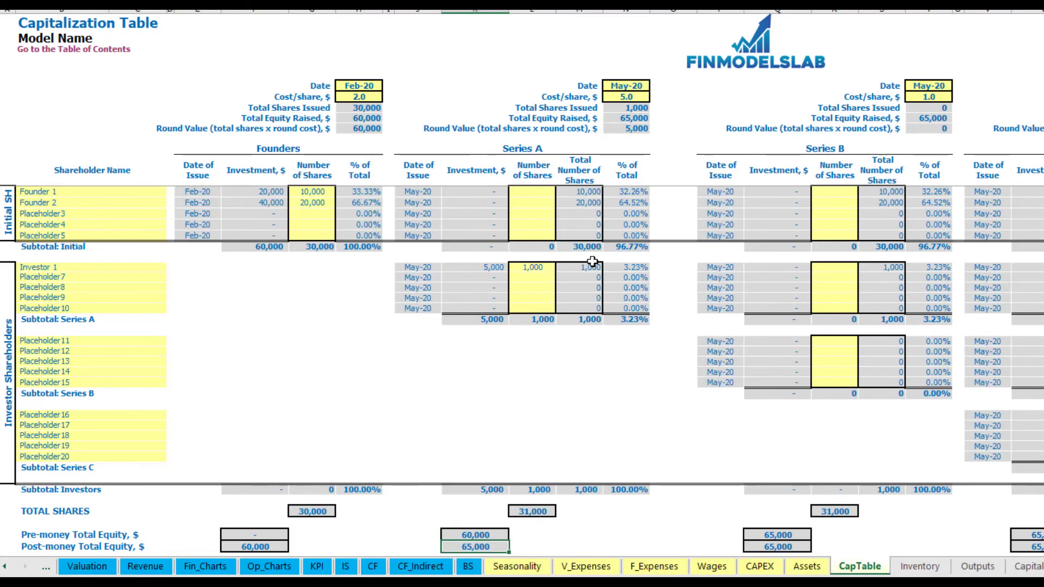
pyautogui.click(615, 267)
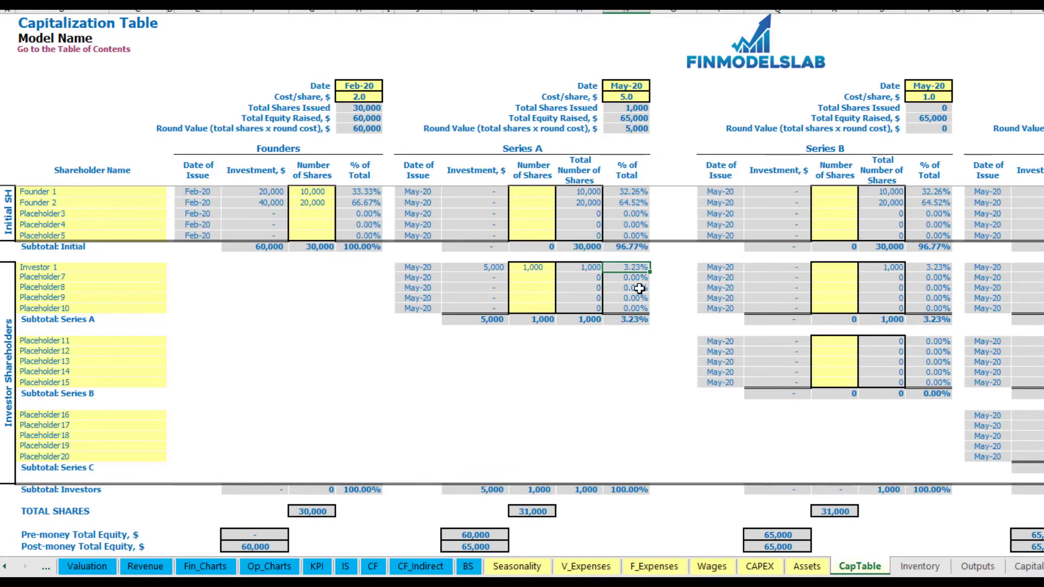
# - Check the ownership percentages of Founder 1 and Founder 2 after the Series A round
pyautogui.moveTo(124, 192); pyautogui.dragTo(131, 205)
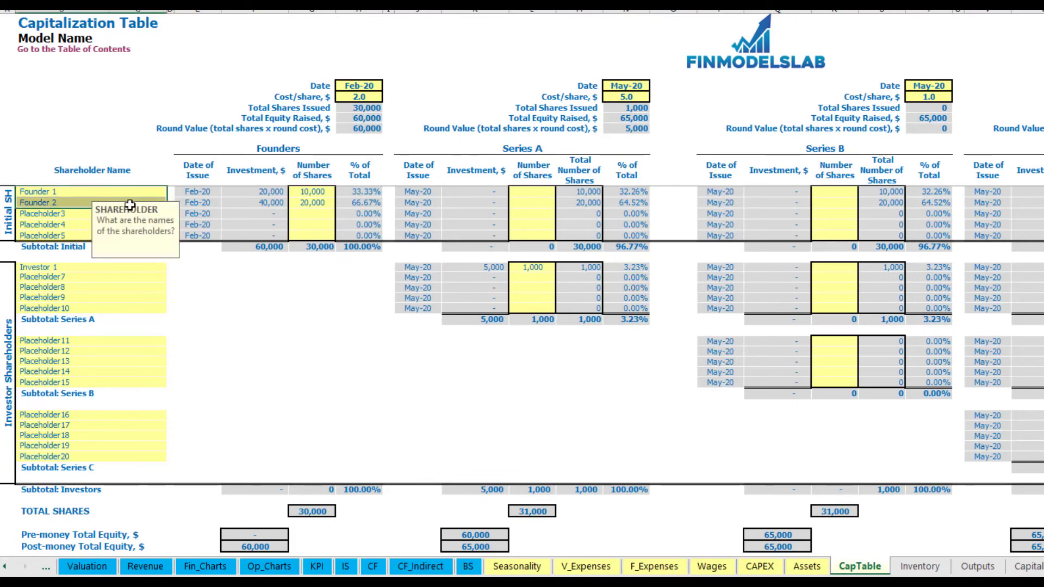
pyautogui.moveTo(631, 191); pyautogui.dragTo(630, 204)
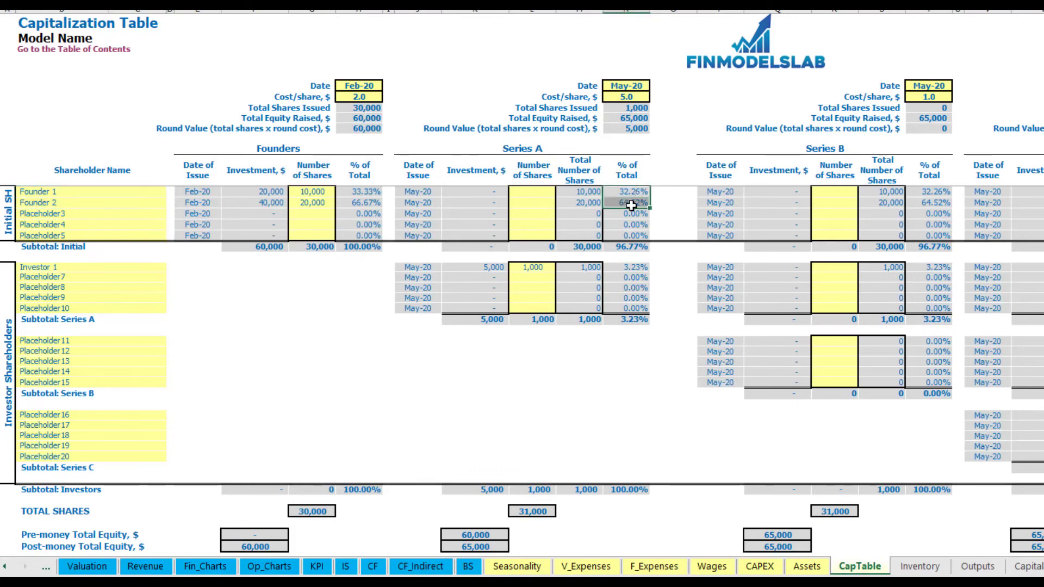
pyautogui.press('Up')
pyautogui.press('Down')
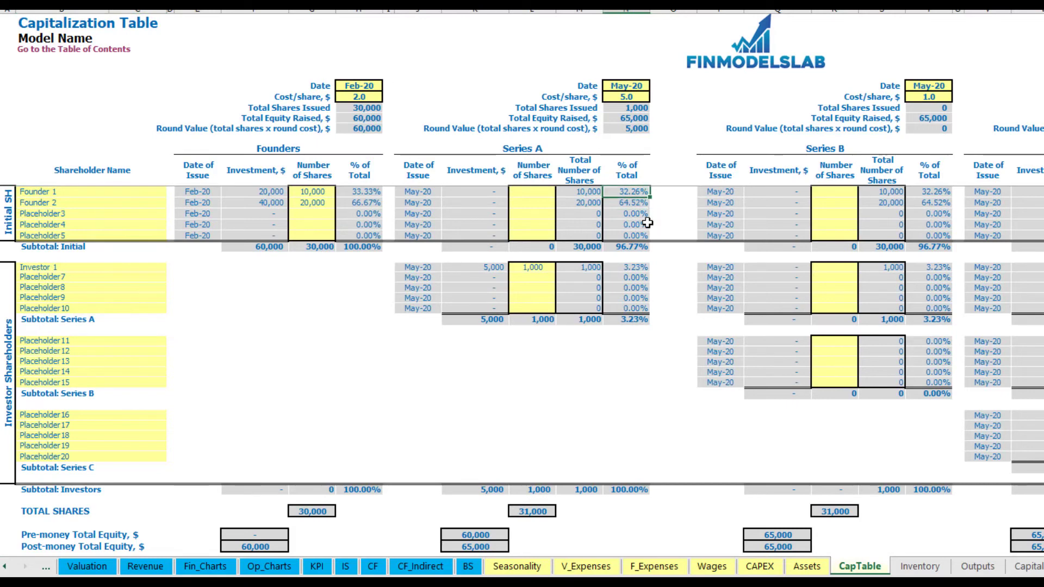
pyautogui.press('Down')
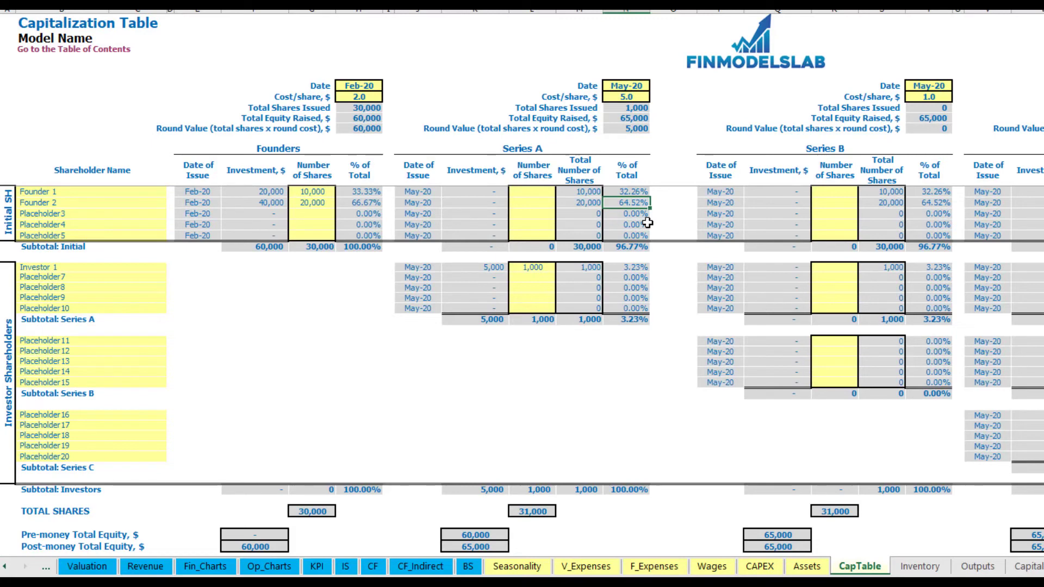
# - Look over the Series B and Series C shareholder name rows and the Series A investors' number of shares inputs
pyautogui.click(104, 345)
pyautogui.click(82, 416)
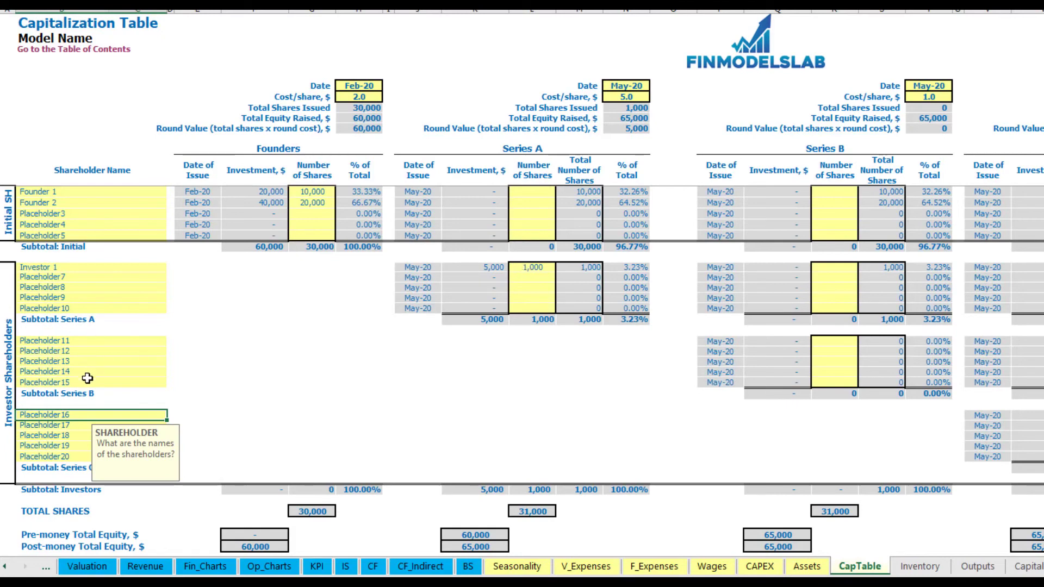
pyautogui.moveTo(538, 268); pyautogui.dragTo(547, 306)
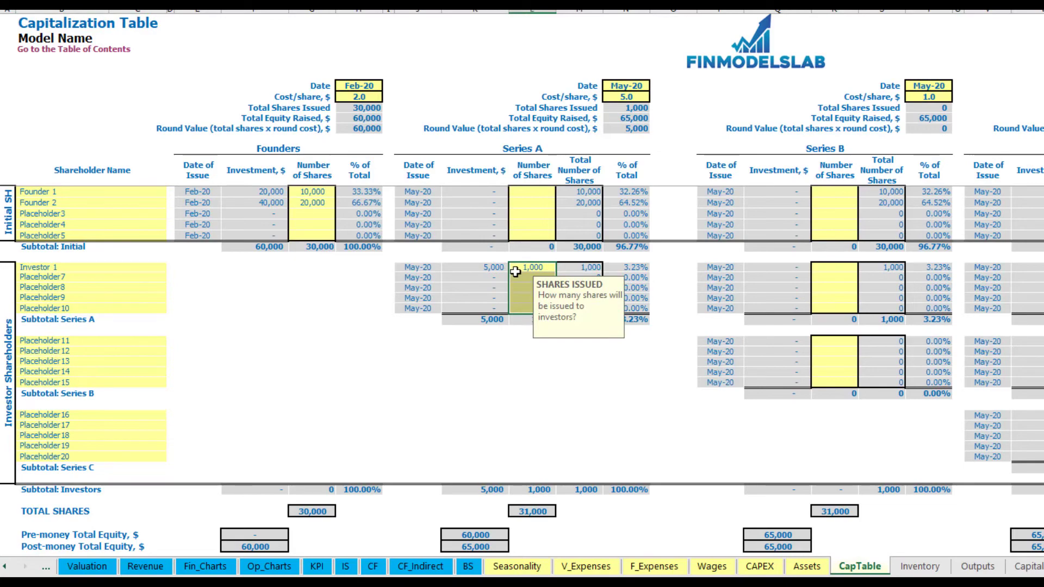
pyautogui.click(543, 360)
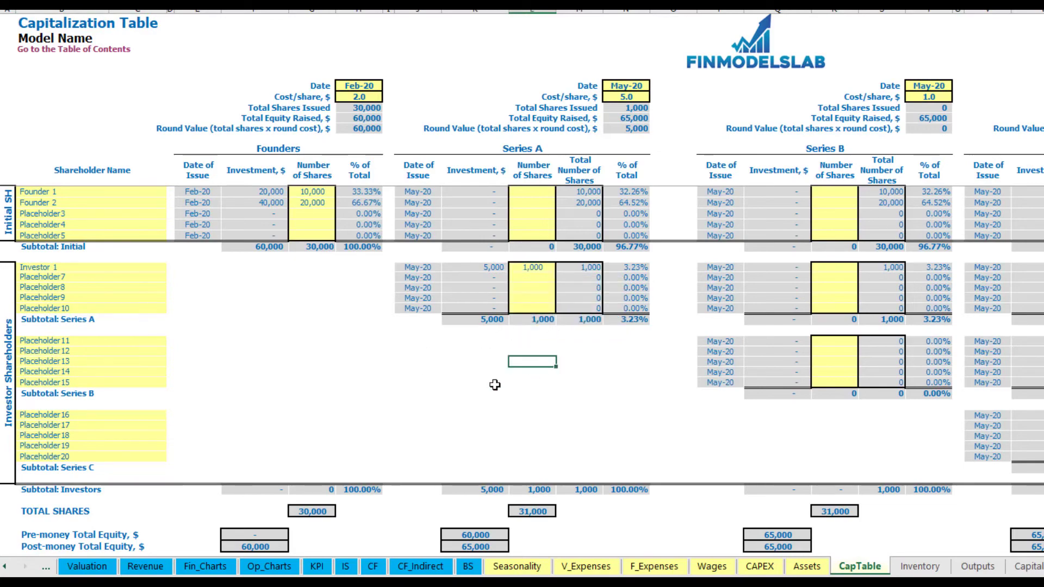
# - Check the Ordinary Equity Raisings row in the cash flow statement for Feb-20 and May-20, and the Ordinary Equity row in the balance sheet
pyautogui.click(373, 567)
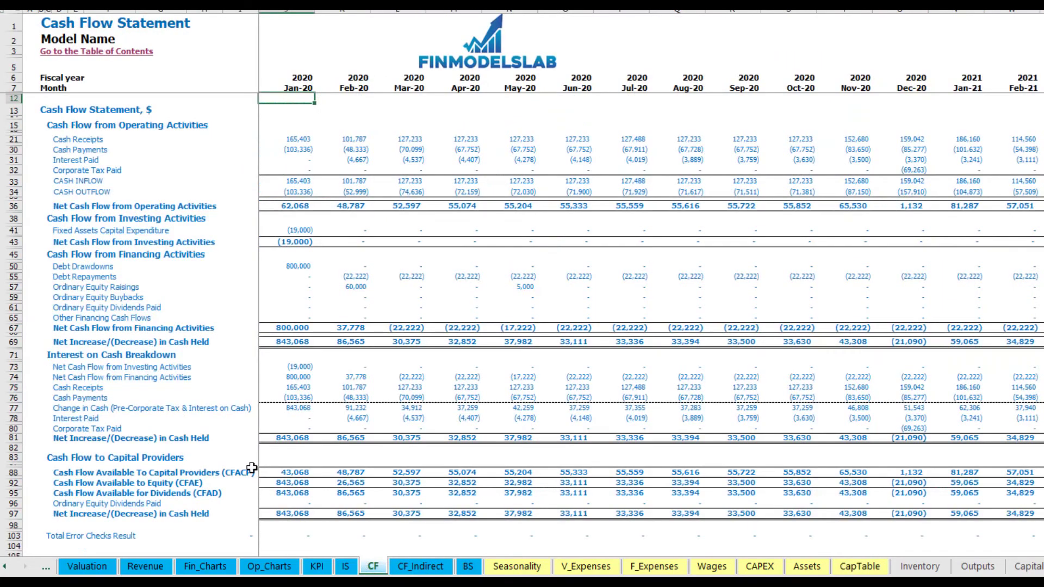
pyautogui.click(12, 287)
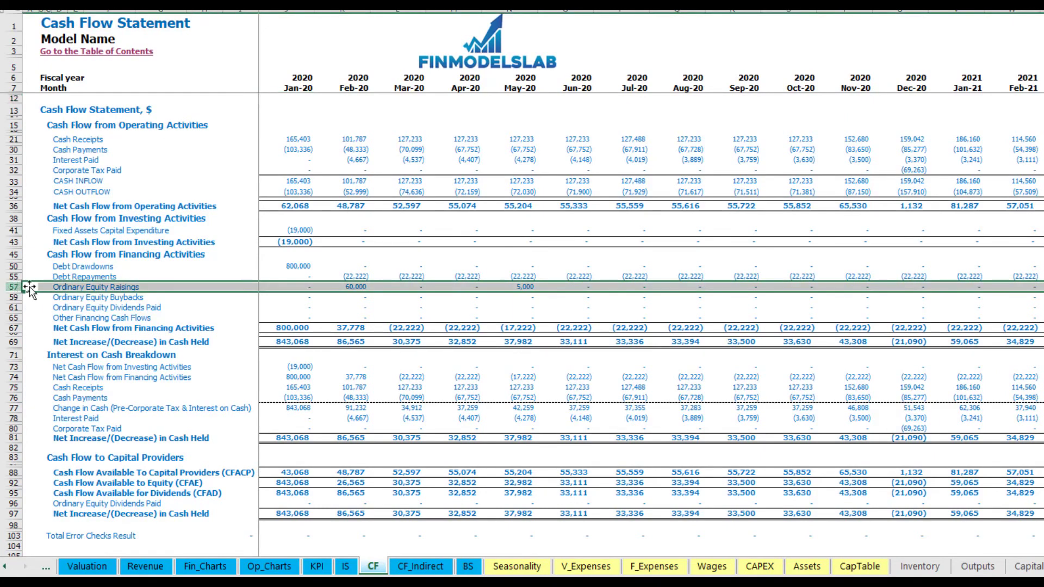
pyautogui.click(356, 288)
pyautogui.click(523, 287)
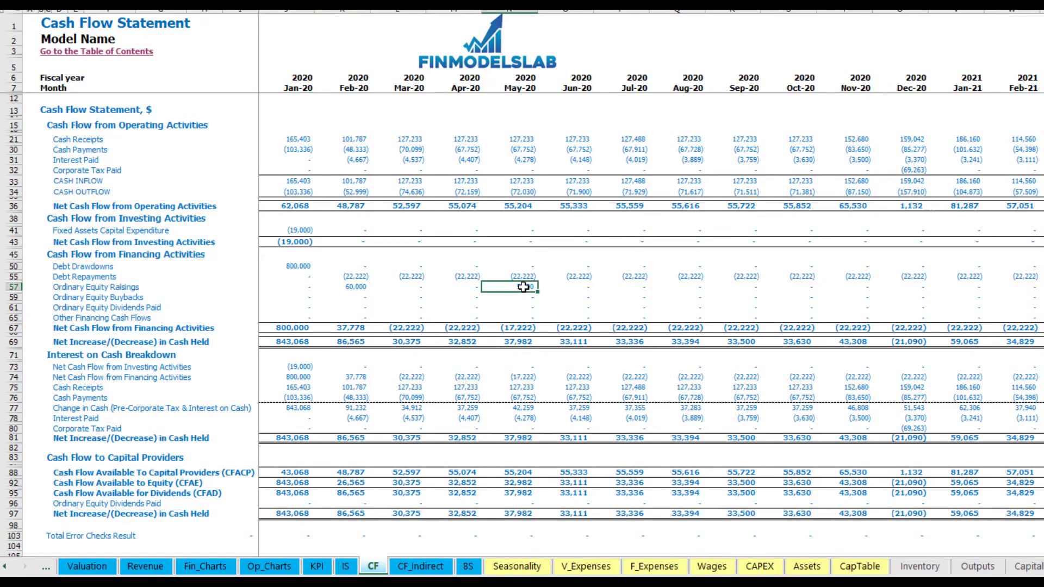
pyautogui.click(468, 566)
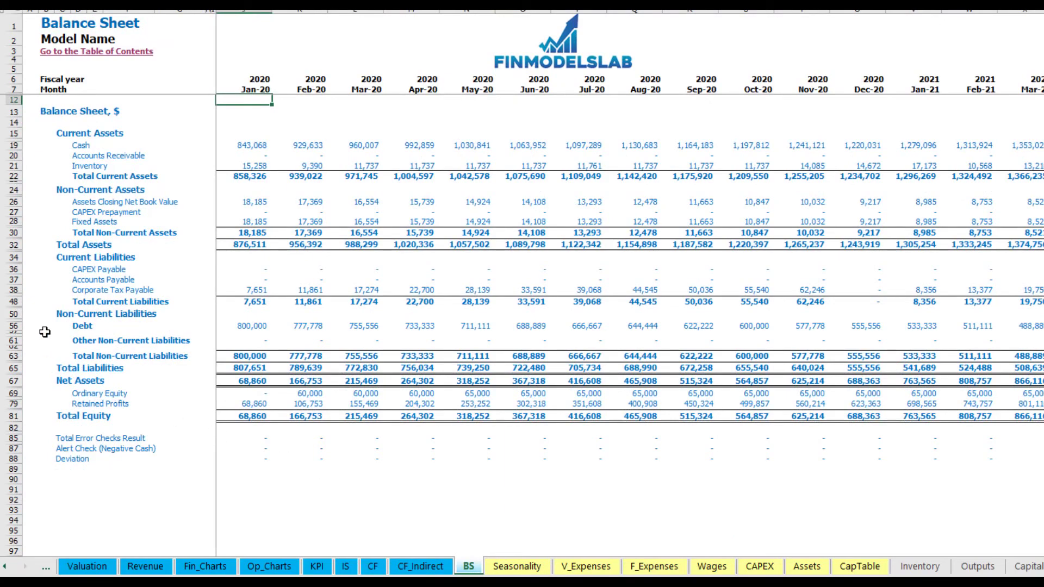
pyautogui.click(13, 393)
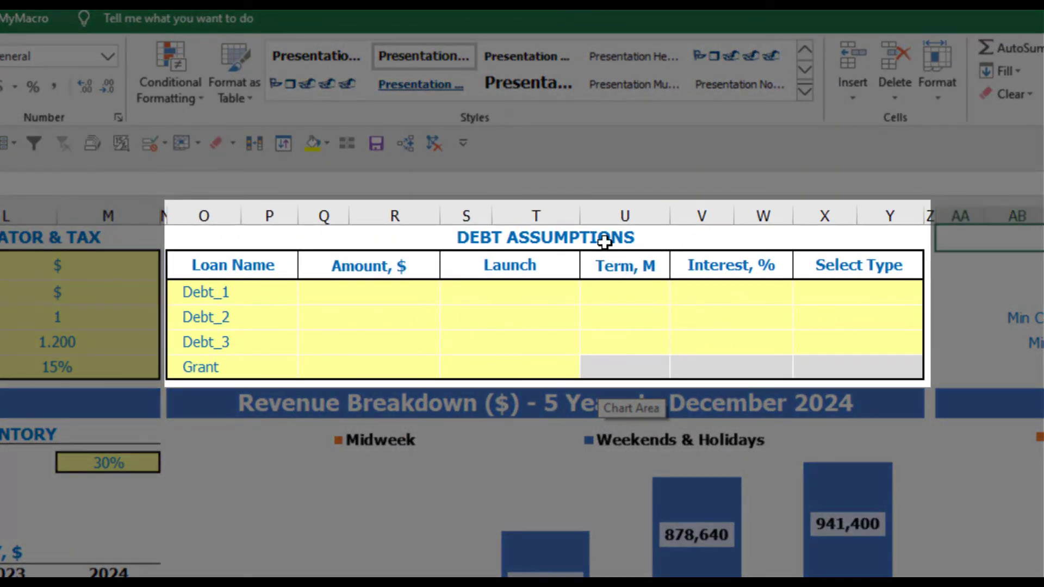
# - Set Debt_1's repayment type to Annuity in the debt assumptions on the DashBoard sheet
pyautogui.click(605, 238)
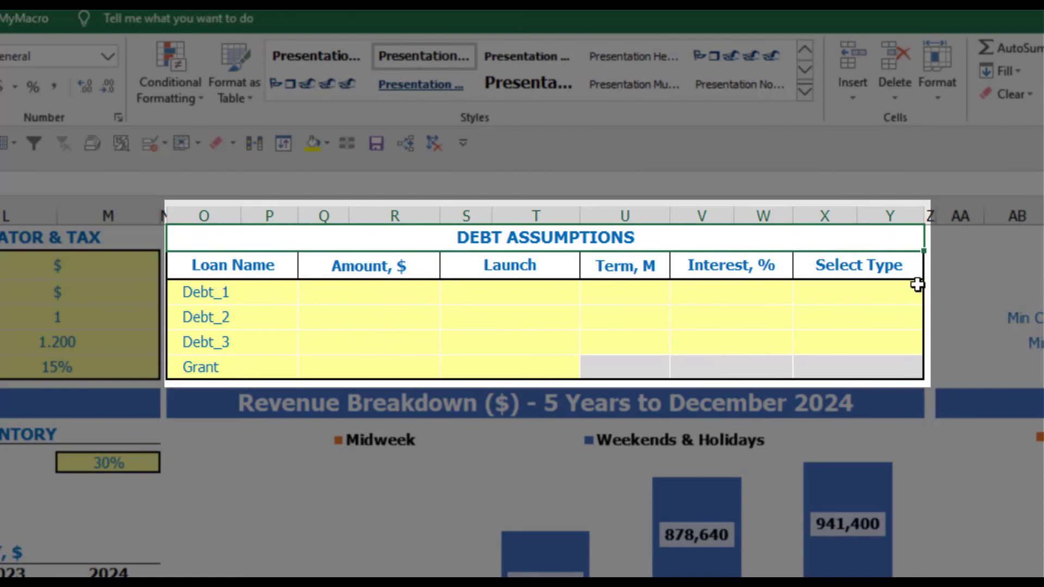
pyautogui.click(916, 287)
pyautogui.click(933, 297)
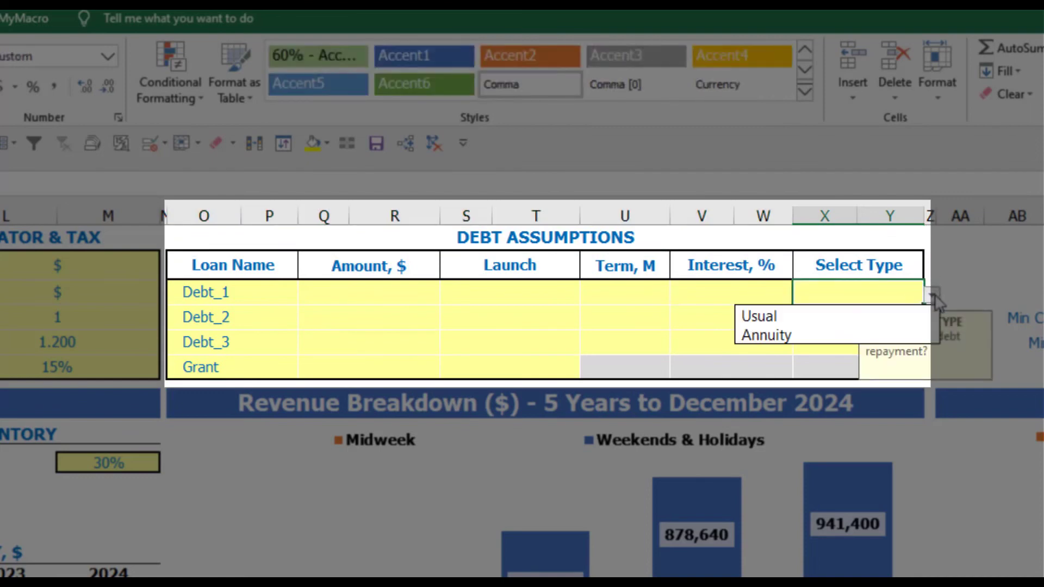
pyautogui.click(906, 329)
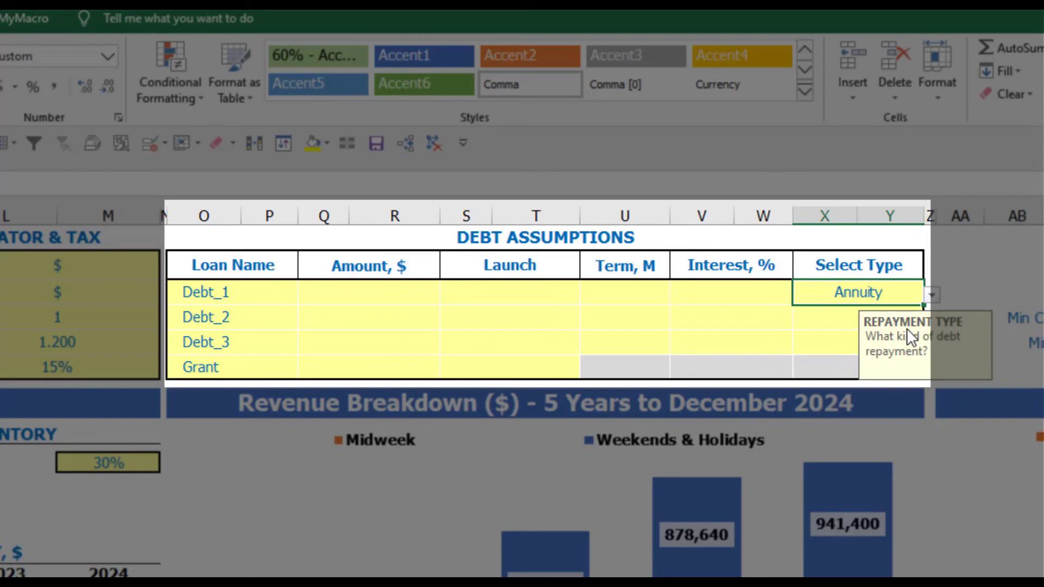
# - Set Debt_1's repayment type to Usual and its amount to 1,000,000 in the debt assumptions
pyautogui.click(932, 295)
pyautogui.click(898, 324)
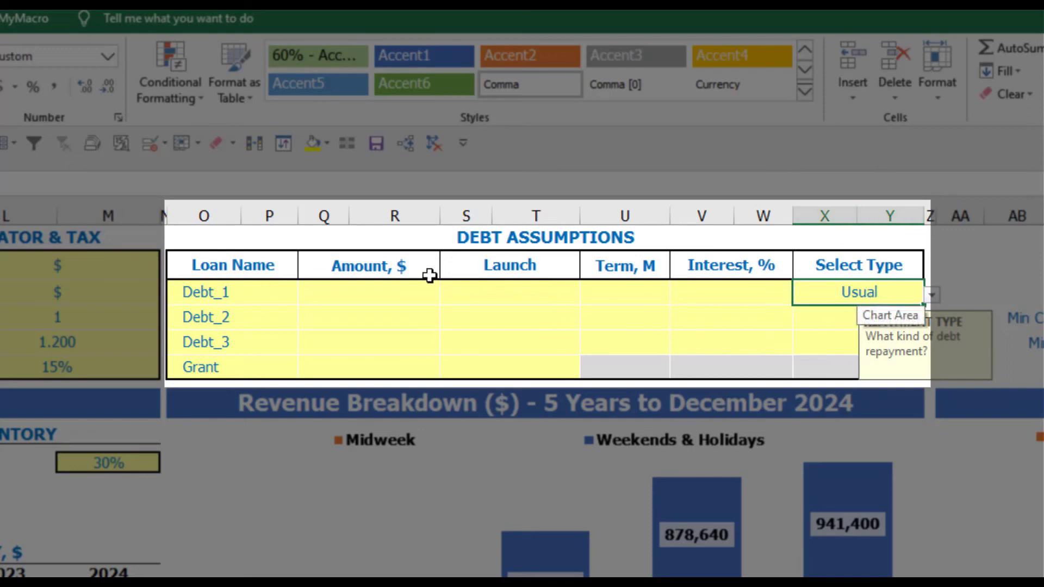
pyautogui.click(412, 293)
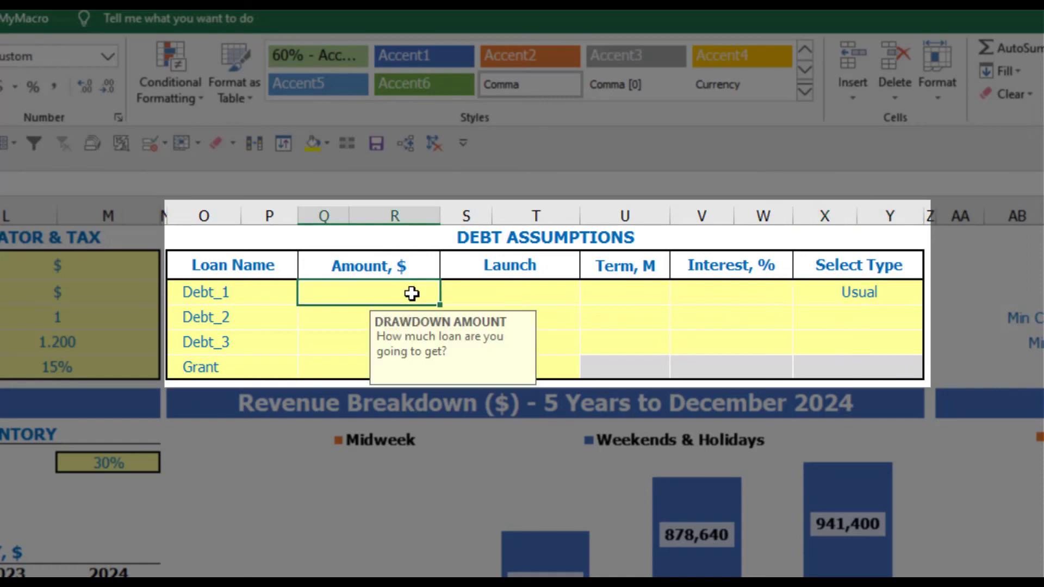
pyautogui.write('1,000')
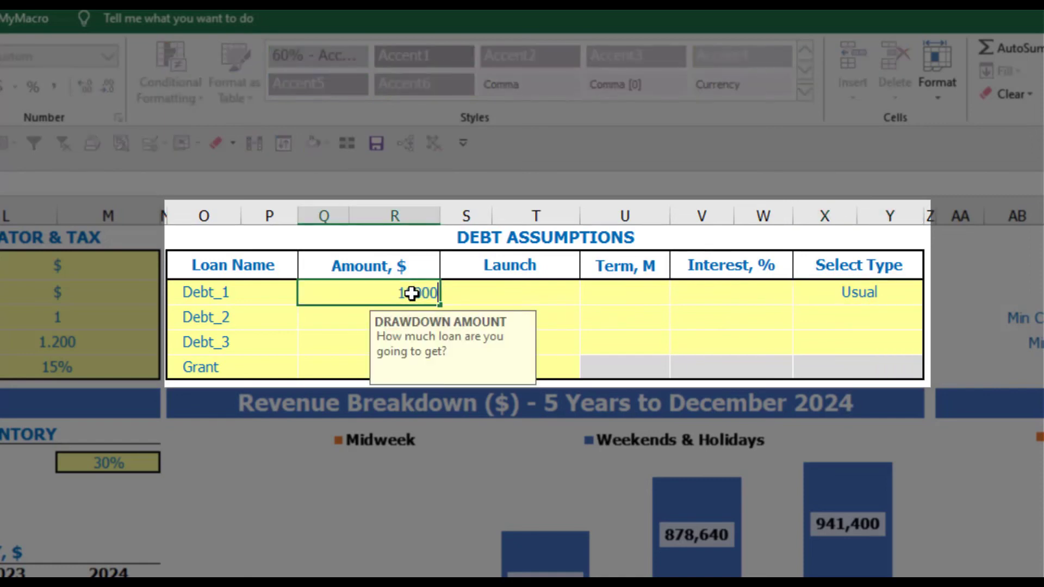
pyautogui.write(',000')
pyautogui.press('Return')
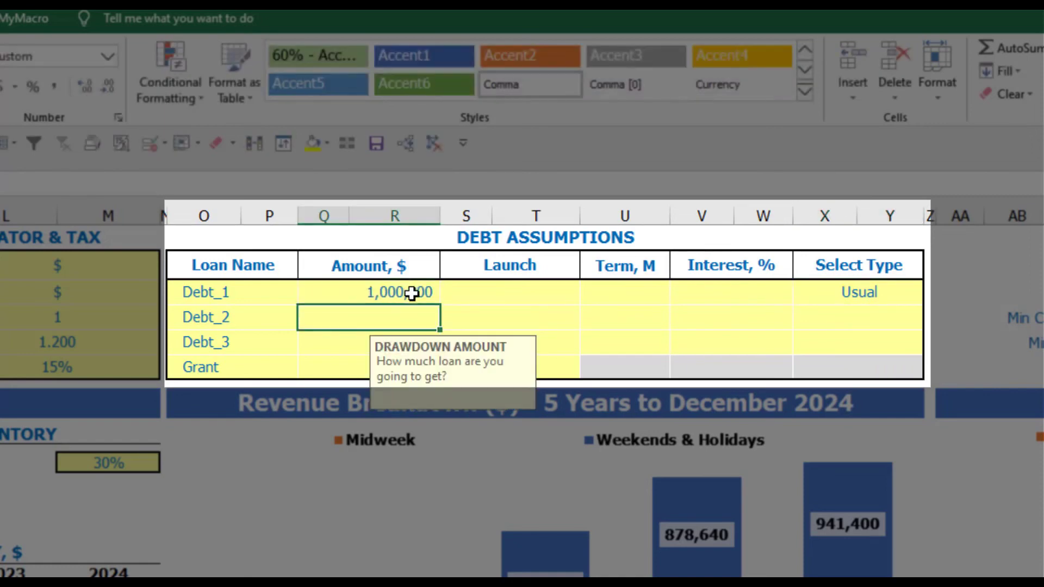
# - Set Debt_1's launch date to Feb-20 and its repayment term to 60 months
pyautogui.click(577, 291)
pyautogui.click(589, 298)
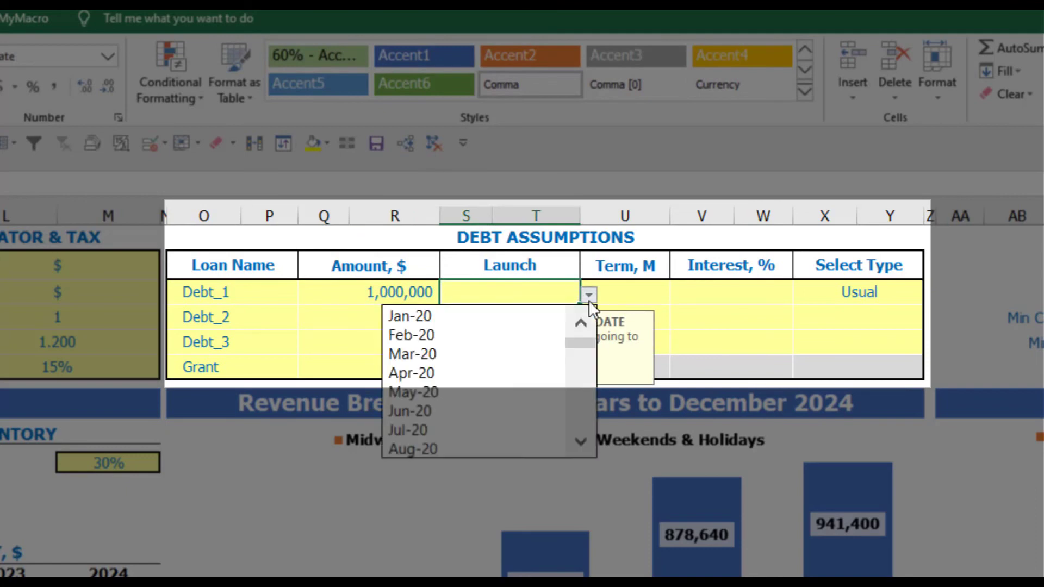
pyautogui.click(540, 331)
pyautogui.click(627, 285)
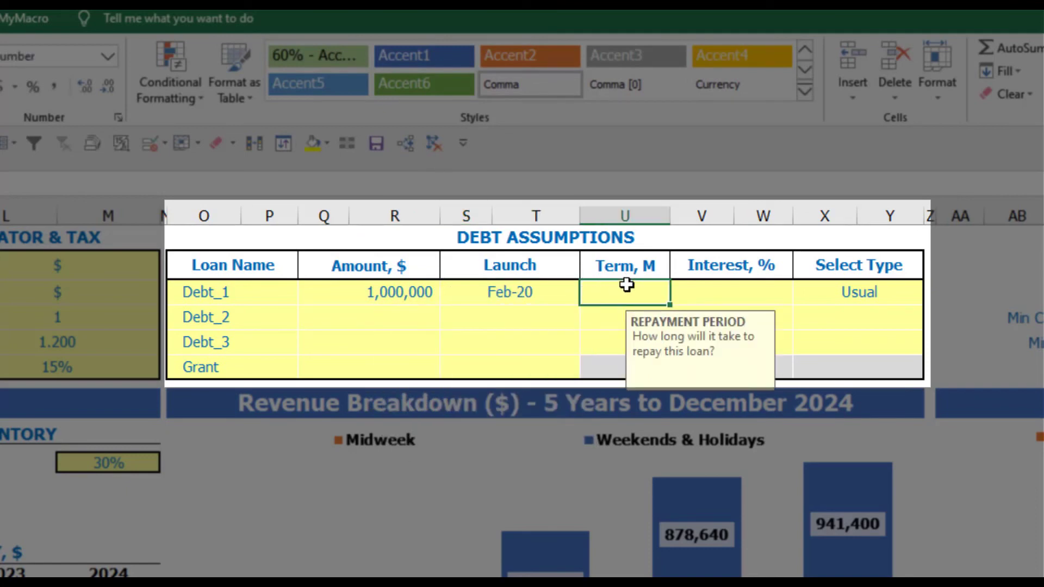
pyautogui.write('60')
pyautogui.press('Return')
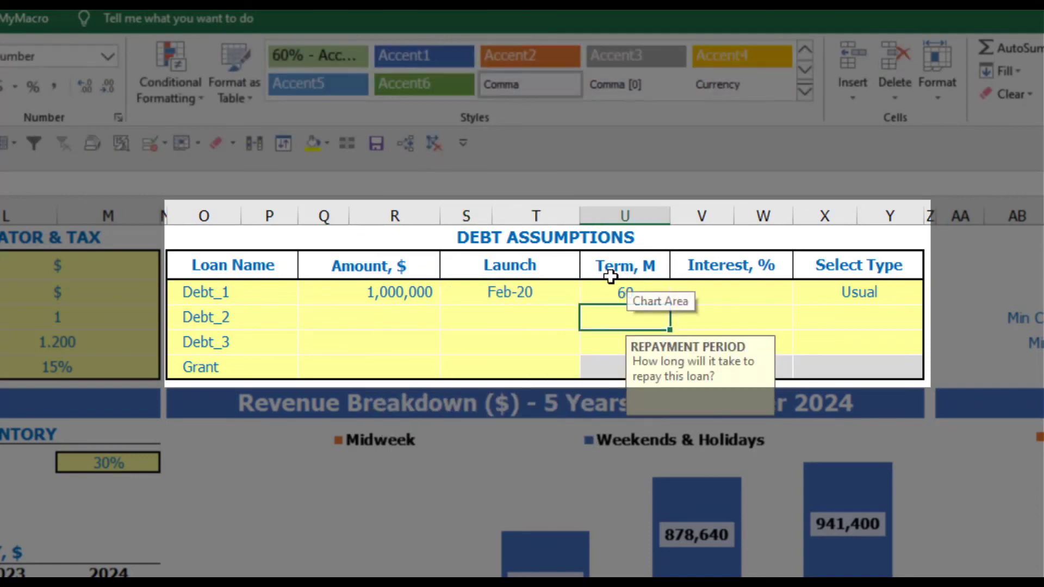
# - Set Debt_1's annual interest rate to 5%
pyautogui.click(688, 291)
pyautogui.write('5')
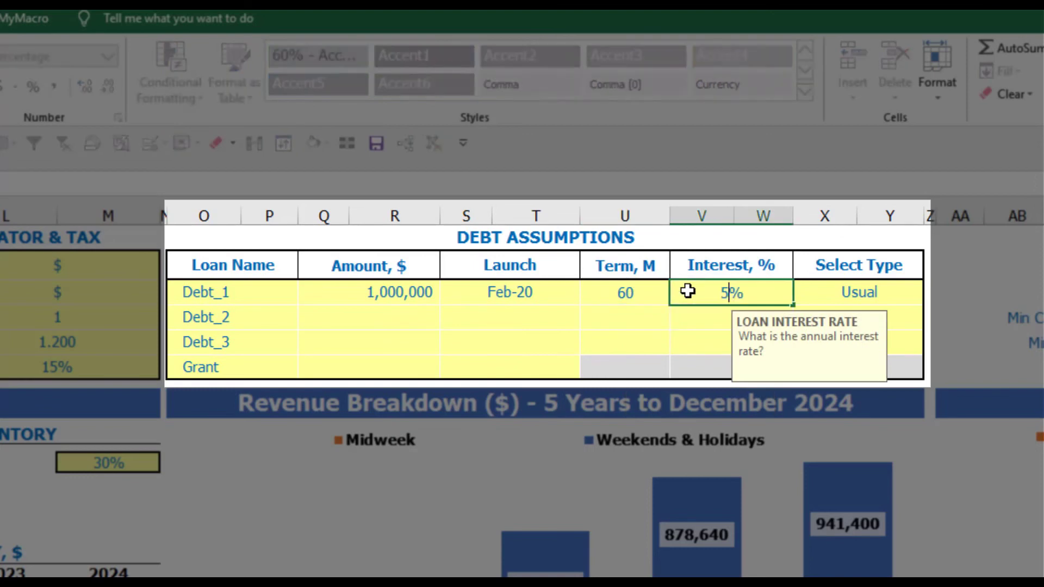
pyautogui.press('Return')
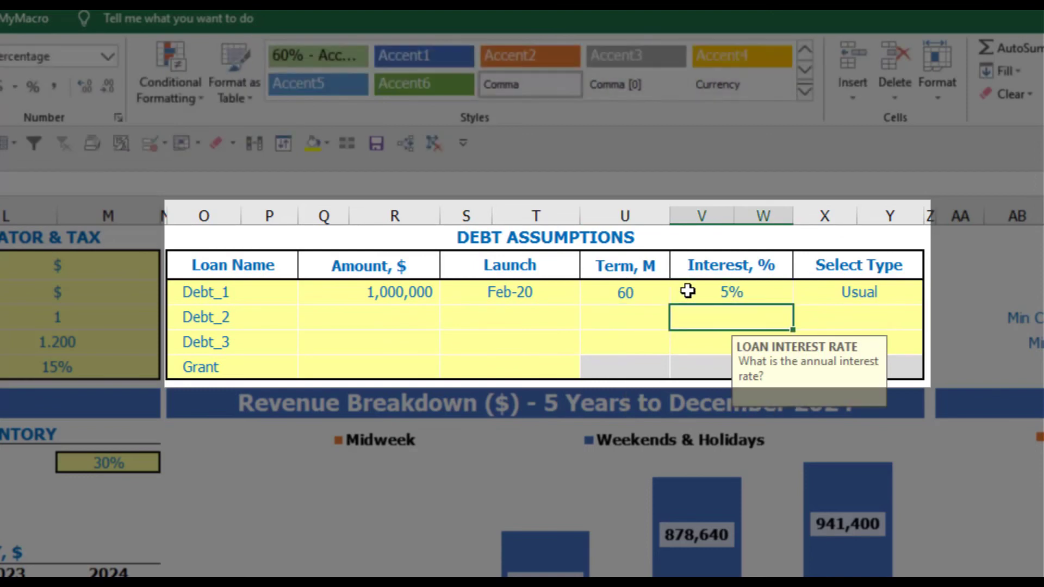
# - Add a Grant of 500,000 with a Mar-20 launch date to the debt assumptions
pyautogui.click(384, 371)
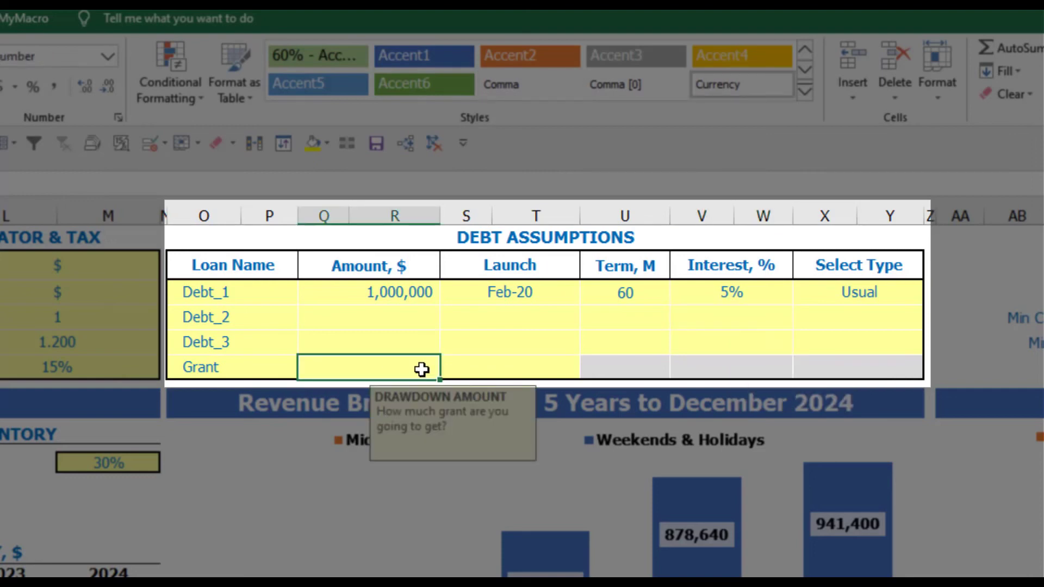
pyautogui.write('500,000')
pyautogui.press('Return')
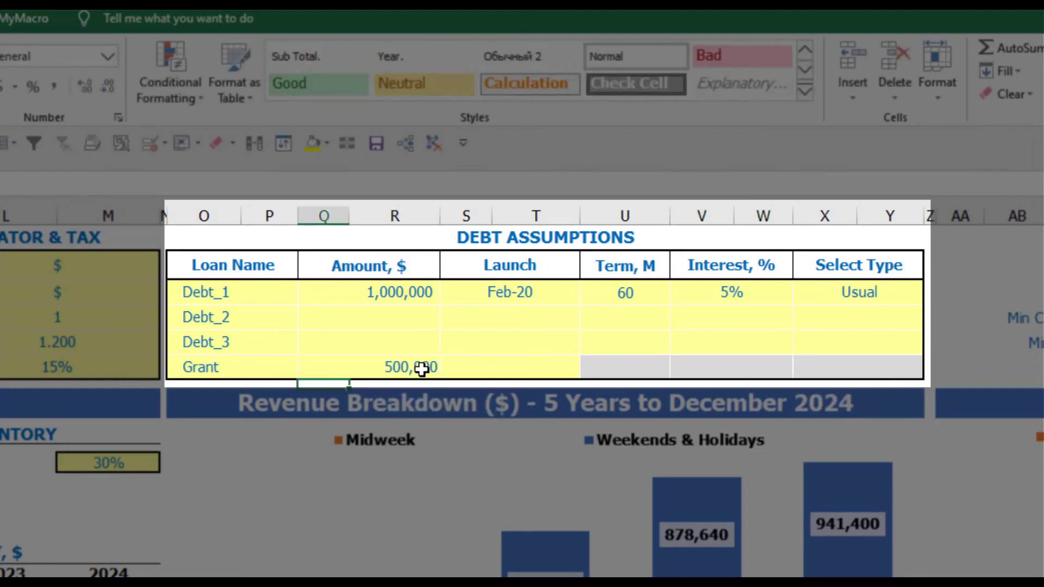
pyautogui.click(537, 371)
pyautogui.click(589, 372)
pyautogui.click(525, 429)
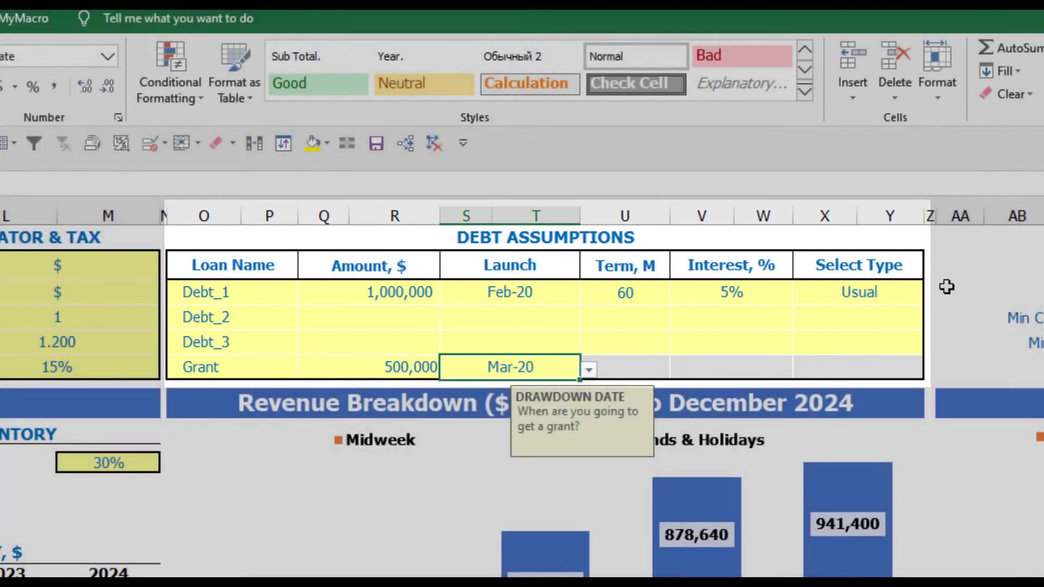
pyautogui.click(951, 279)
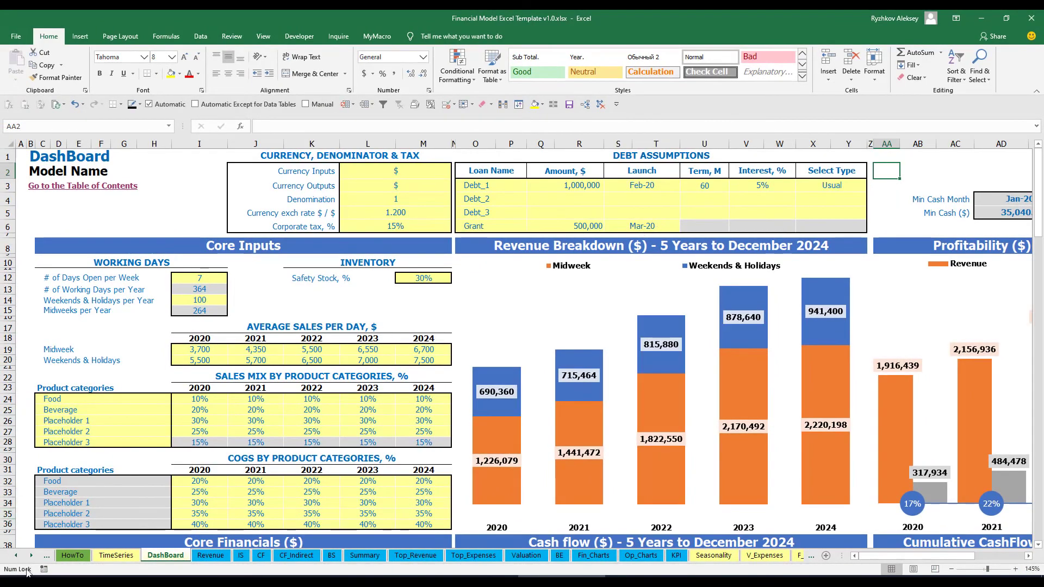
# - Look through the Capital sheet's calculations for Debt_1, Debt_2, Debt_3 and total debts, including balances and interest expense
pyautogui.click(30, 555)
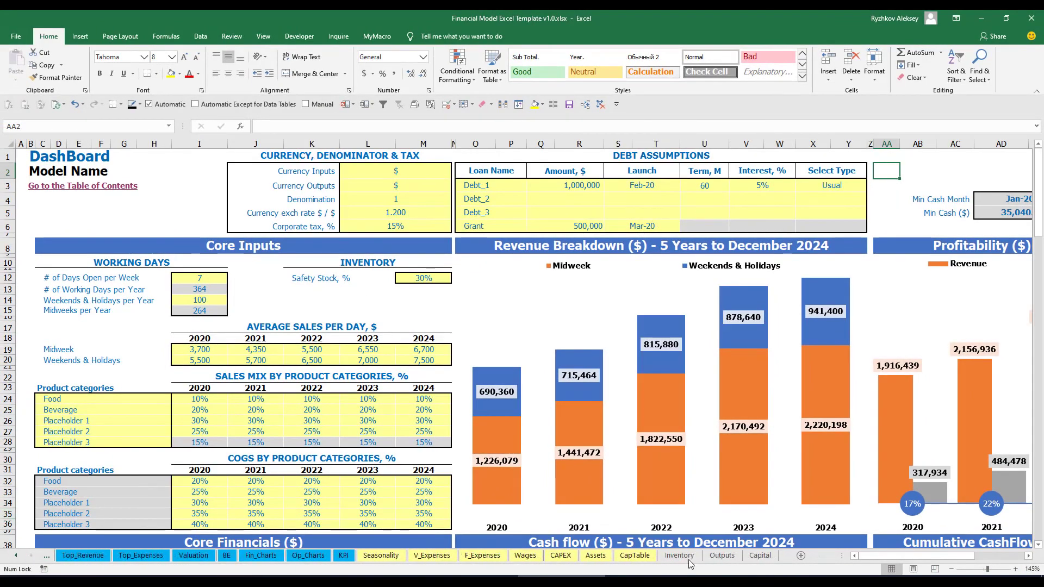
pyautogui.click(761, 556)
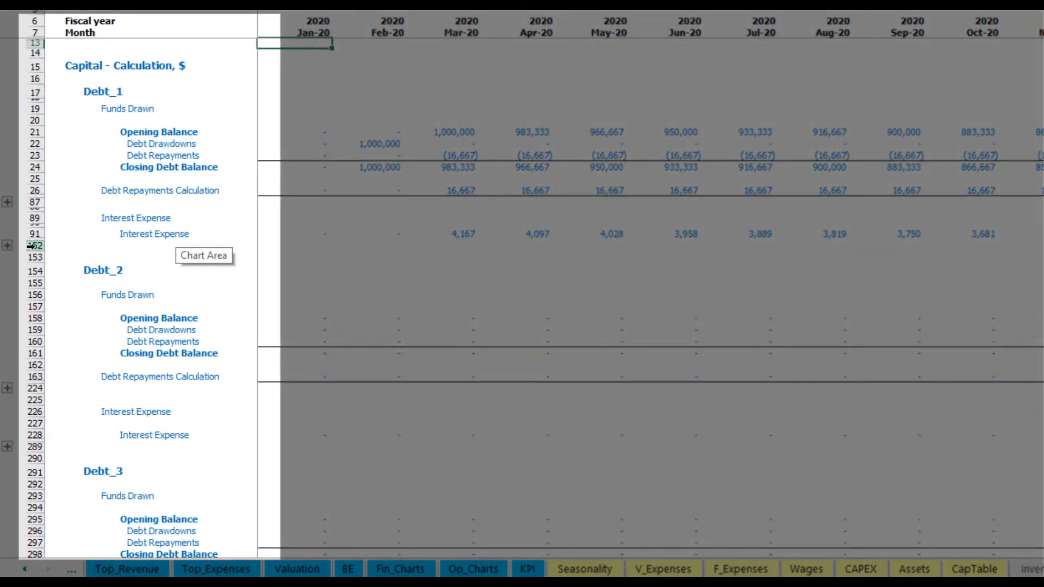
pyautogui.scroll(-5, 33, 276)
pyautogui.scroll(-5, 38, 256)
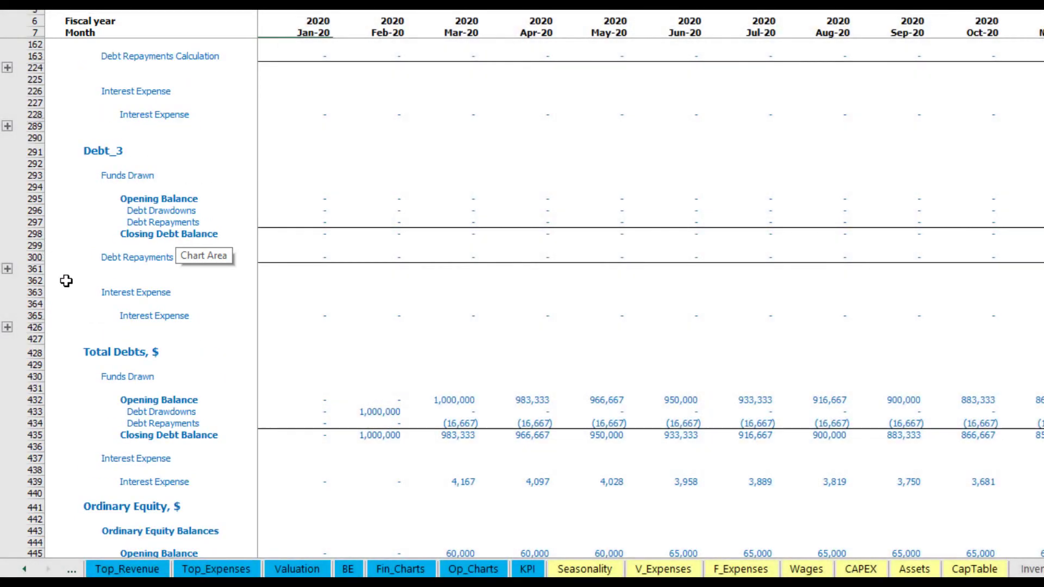
pyautogui.scroll(5, 66, 281)
pyautogui.scroll(4, 66, 280)
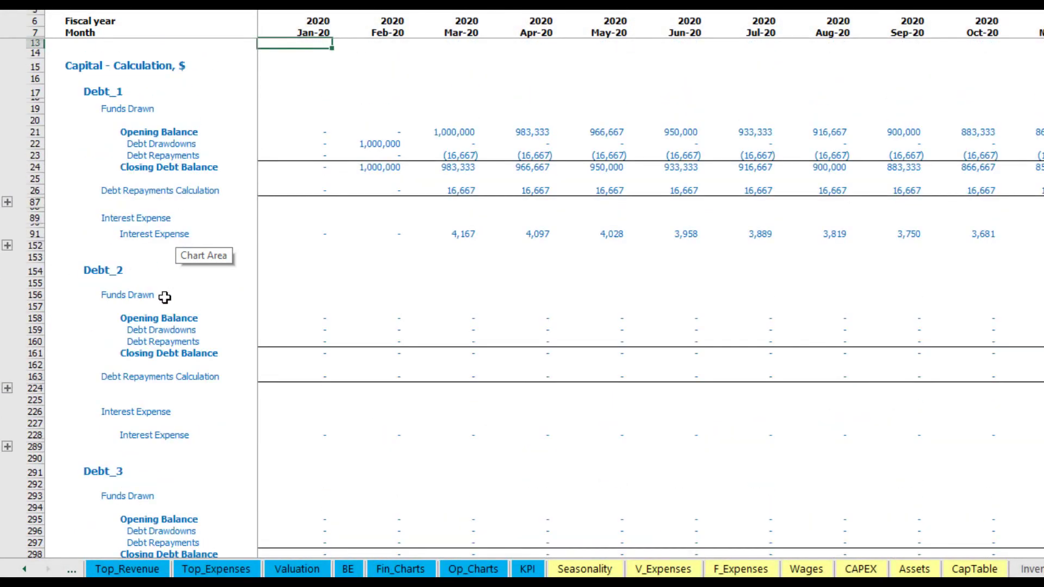
# - Check the monthly Interest Expense row in the income statement
pyautogui.click(25, 569)
pyautogui.click(24, 569)
pyautogui.click(25, 569)
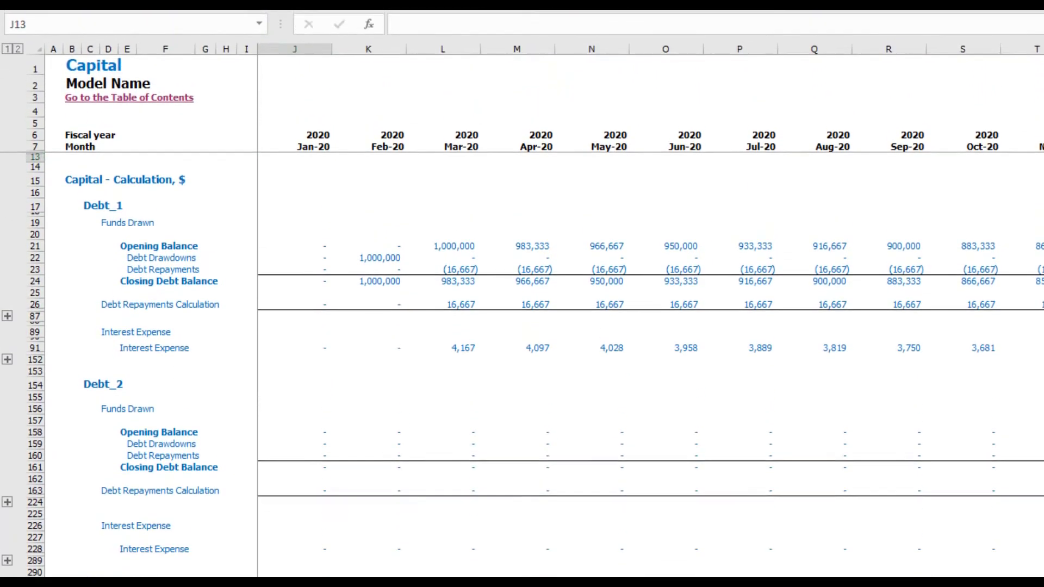
pyautogui.click(233, 585)
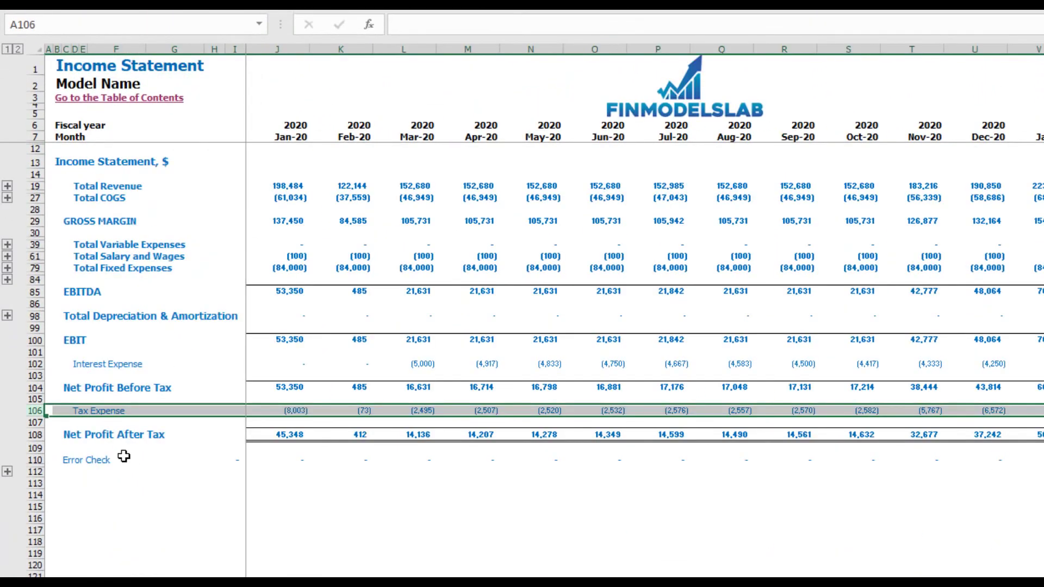
pyautogui.click(37, 365)
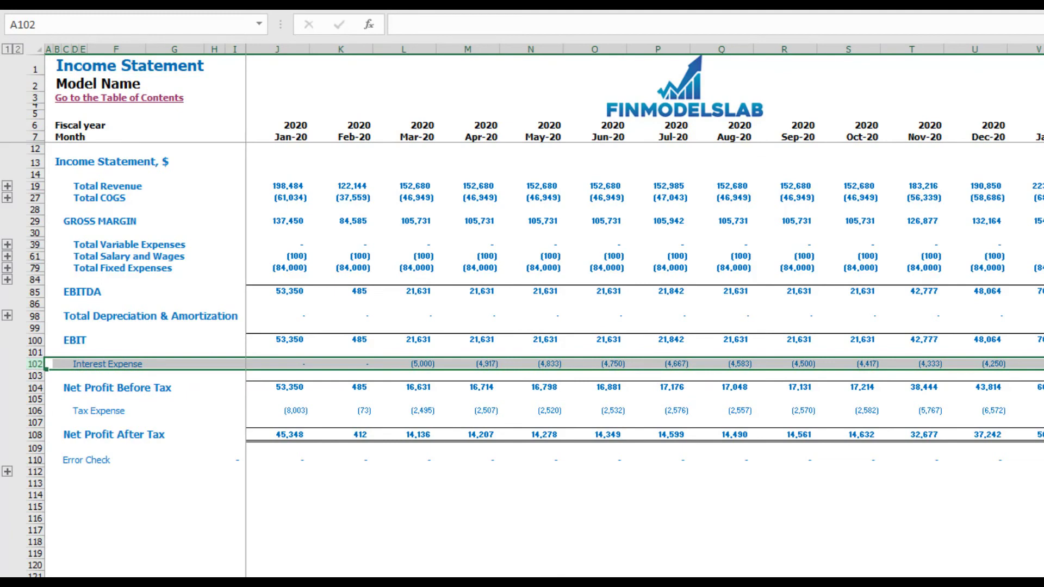
# - Check interest paid, debt drawdowns and debt repayments in the cash flow statement, and the Debt row in the balance sheet
pyautogui.click(304, 584)
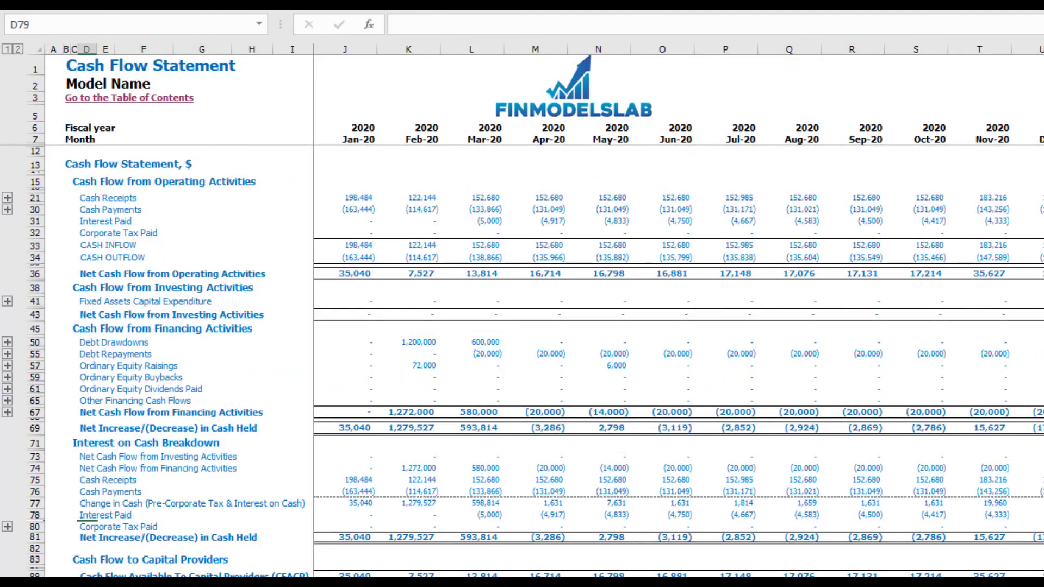
pyautogui.click(35, 221)
pyautogui.click(36, 342)
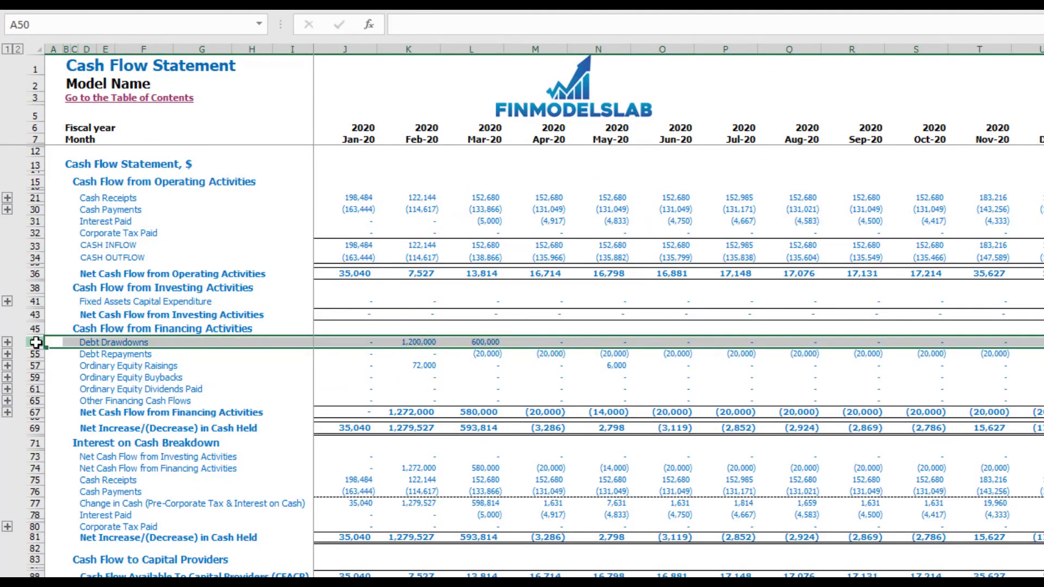
pyautogui.click(35, 354)
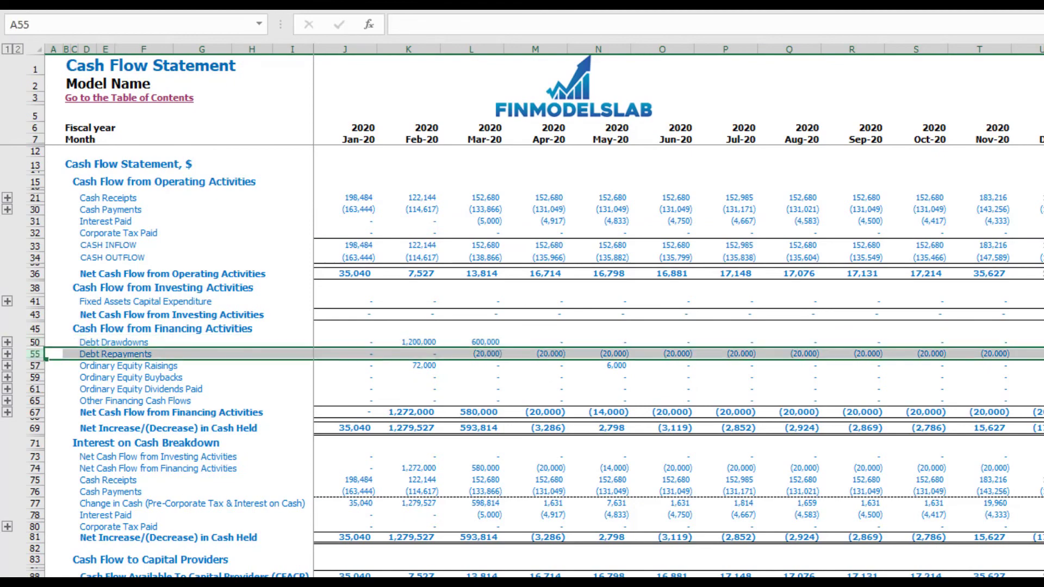
pyautogui.click(300, 583)
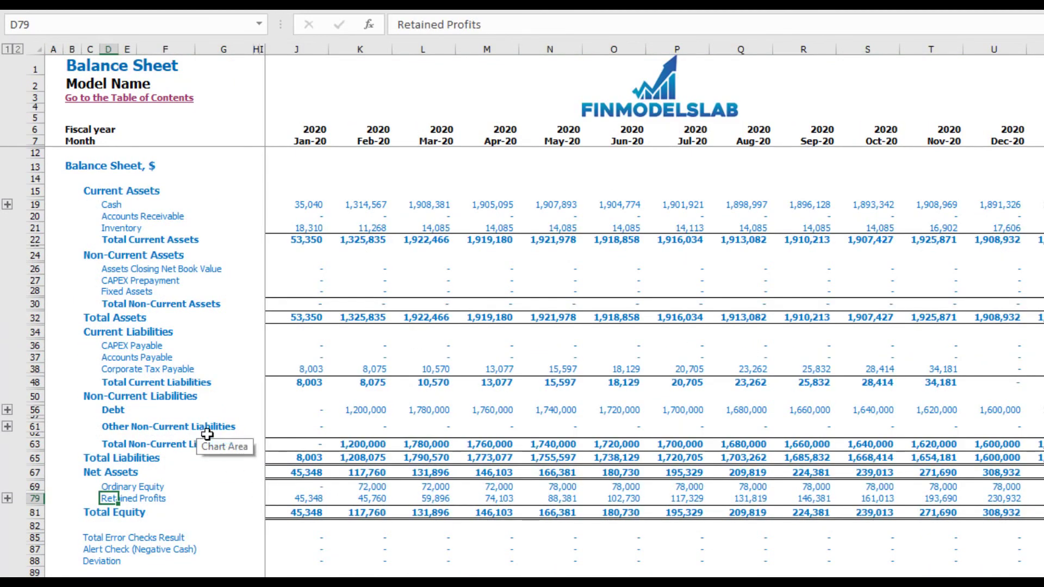
pyautogui.click(34, 410)
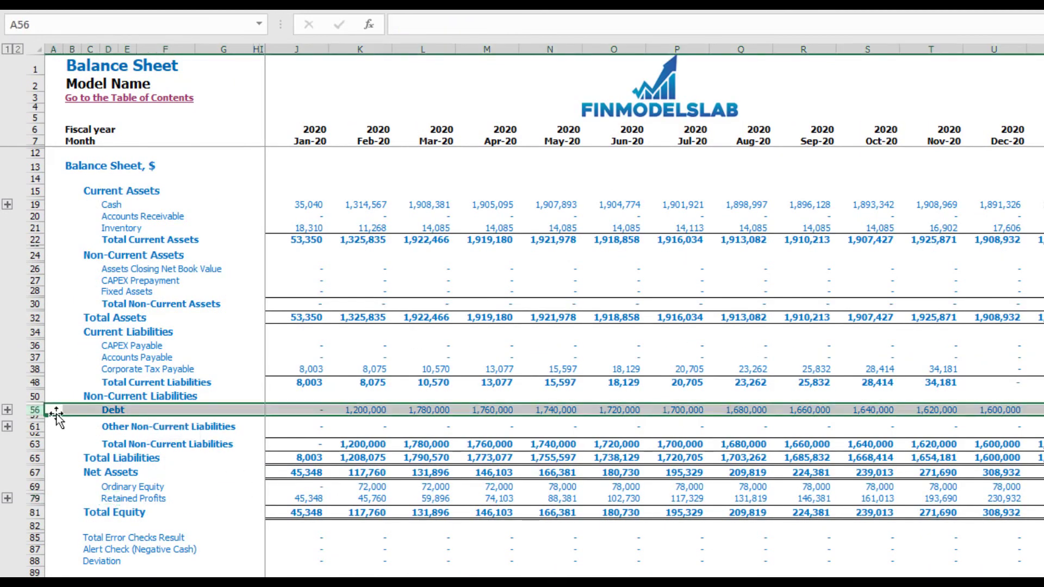
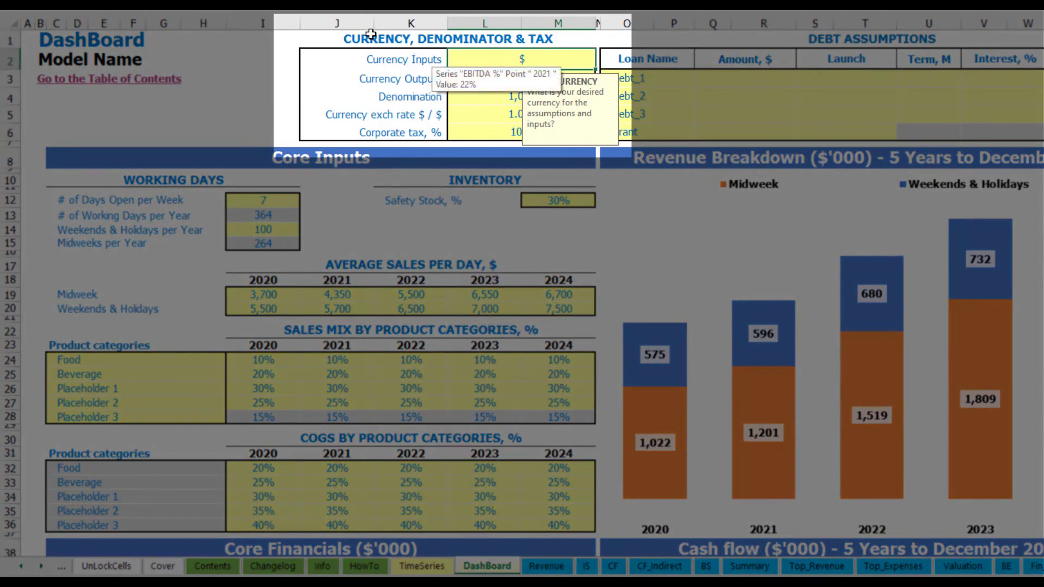
# - Set the currency for inputs to USD and the currency for outputs to EUR in the currency assumptions
pyautogui.click(245, 66)
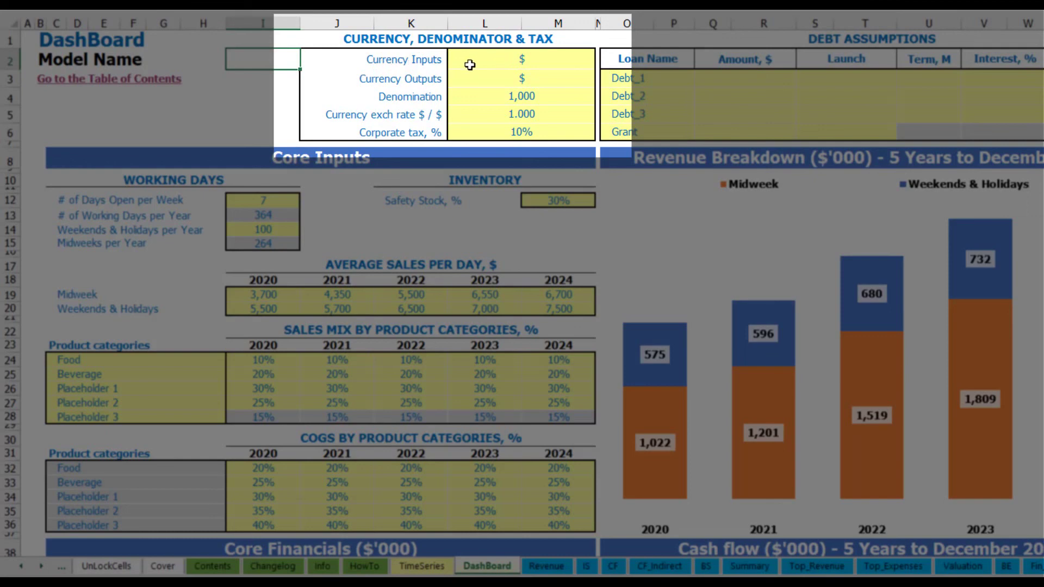
pyautogui.click(504, 61)
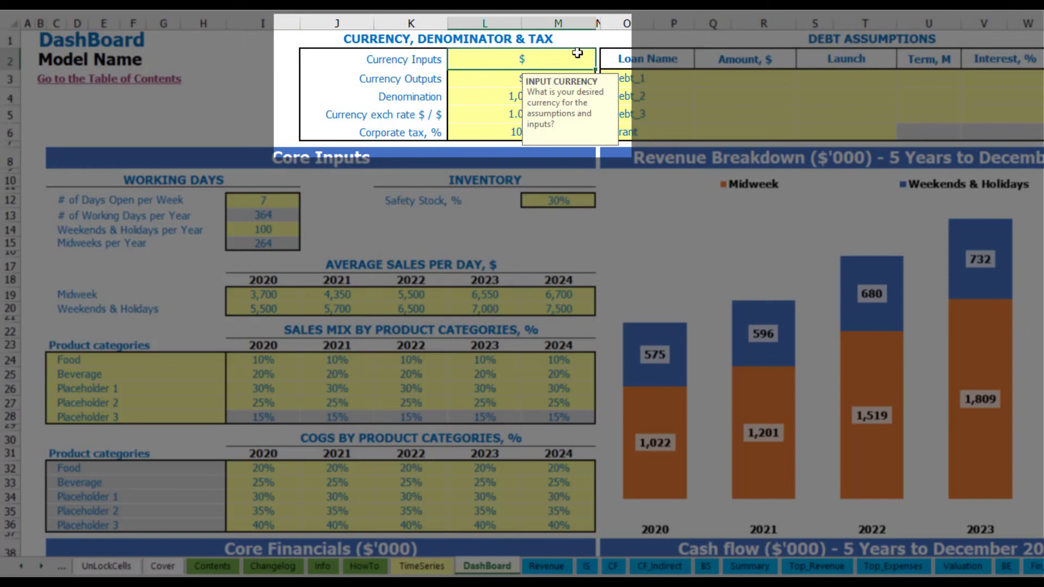
pyautogui.click(472, 82)
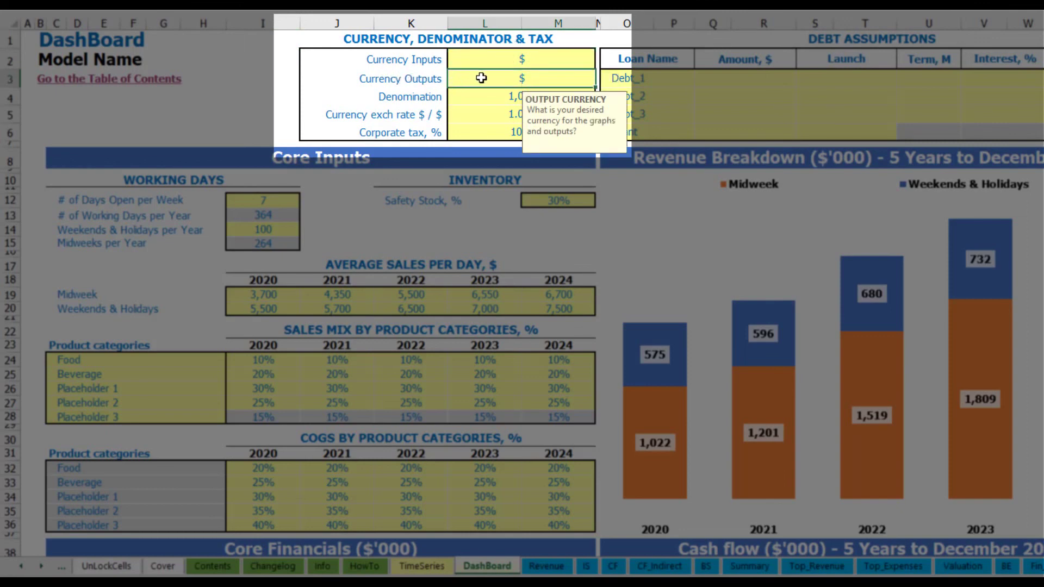
pyautogui.click(491, 62)
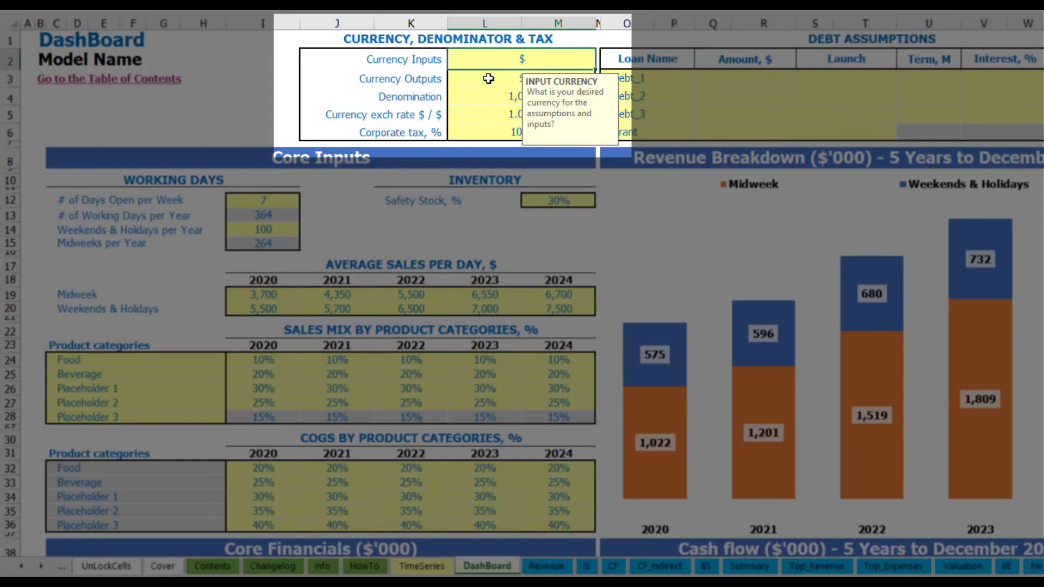
pyautogui.click(488, 80)
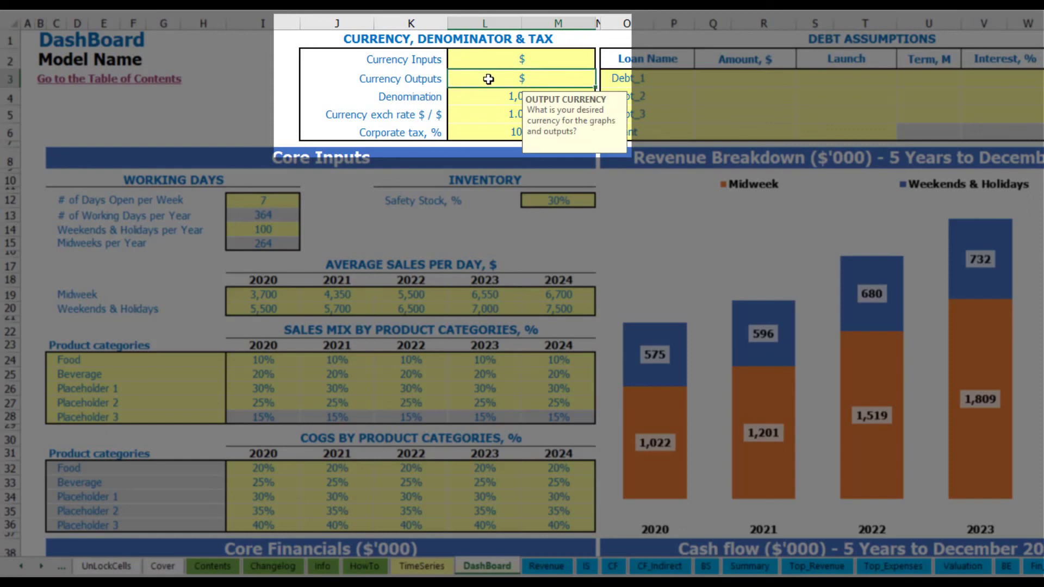
pyautogui.click(508, 61)
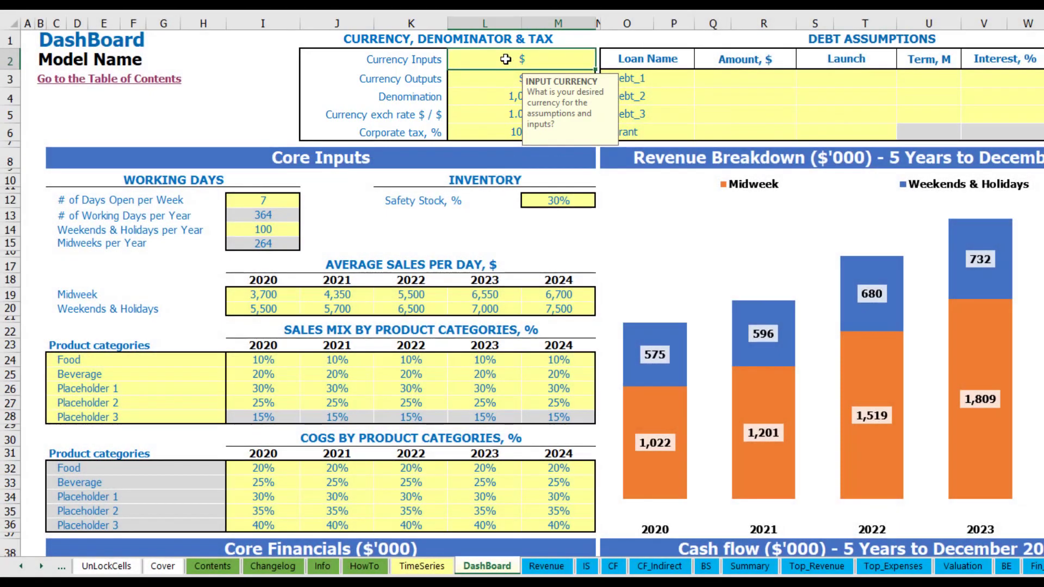
pyautogui.press('Return')
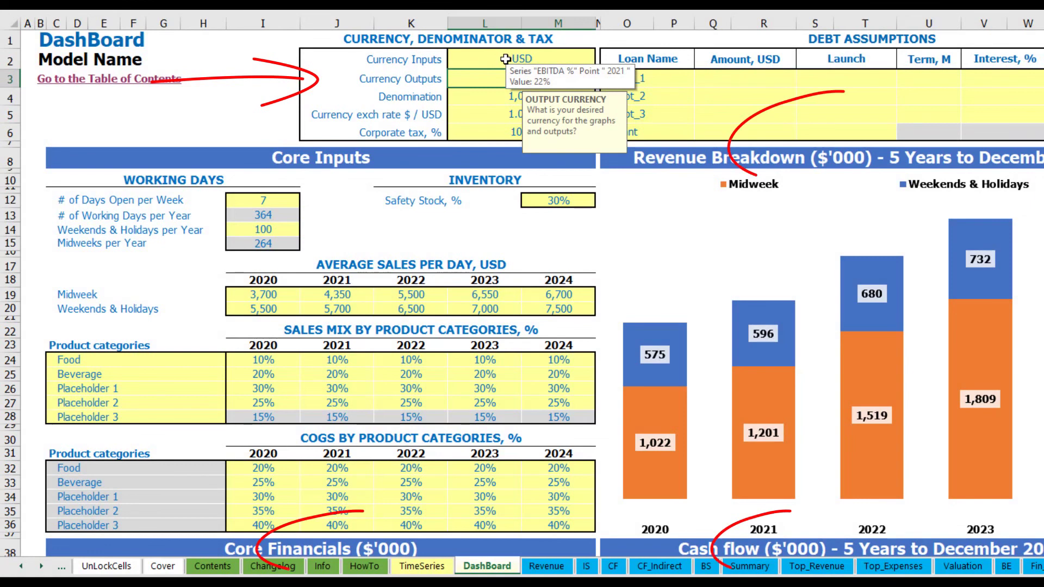
pyautogui.write('EUR')
pyautogui.press('Return')
pyautogui.press('Return')
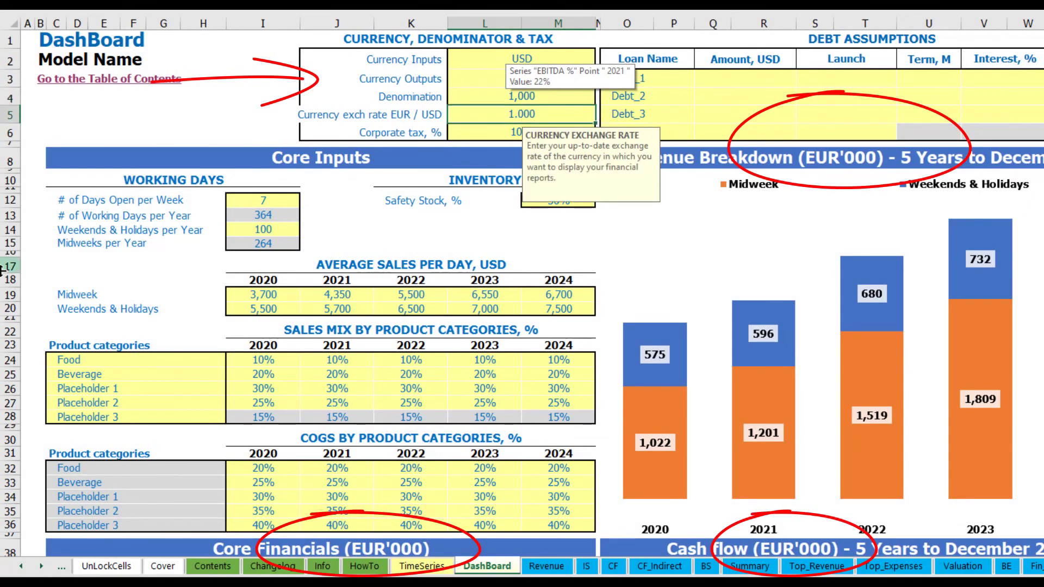
pyautogui.click(273, 85)
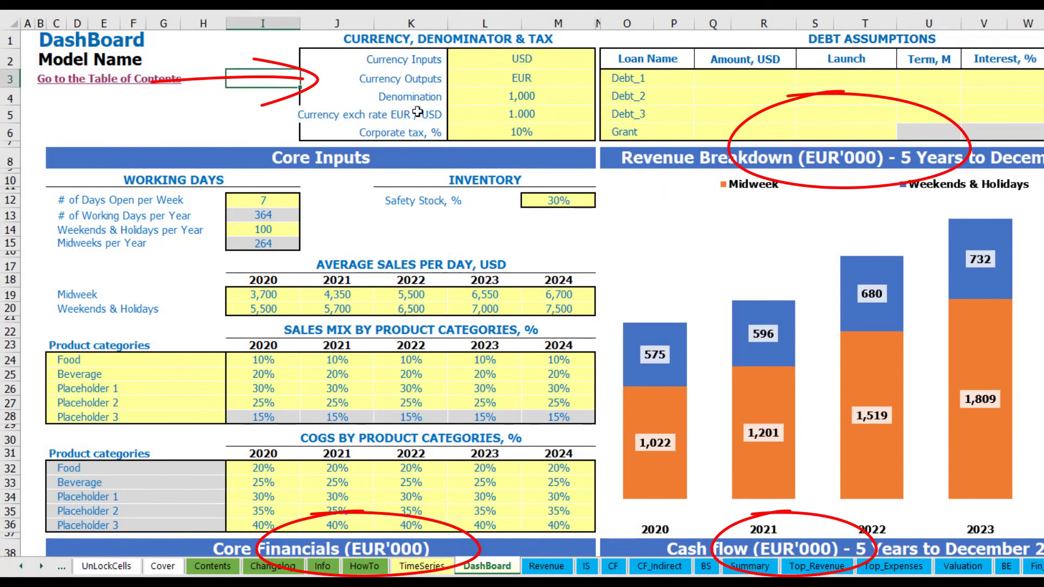
# - Set the EUR / USD currency exchange rate to 1.2 and review it against the input and output currencies
pyautogui.click(514, 114)
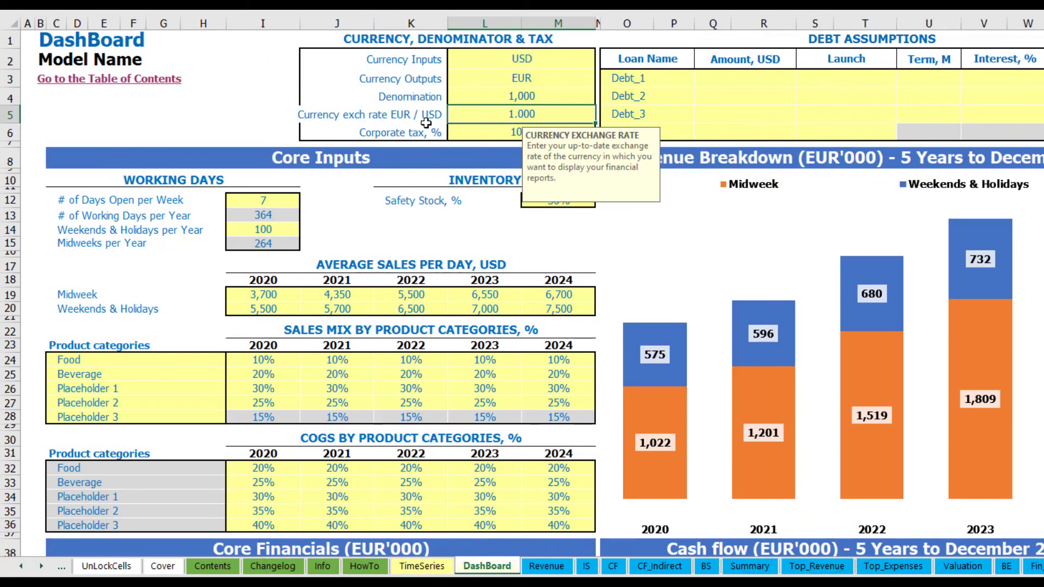
pyautogui.write('1.2')
pyautogui.press('Return')
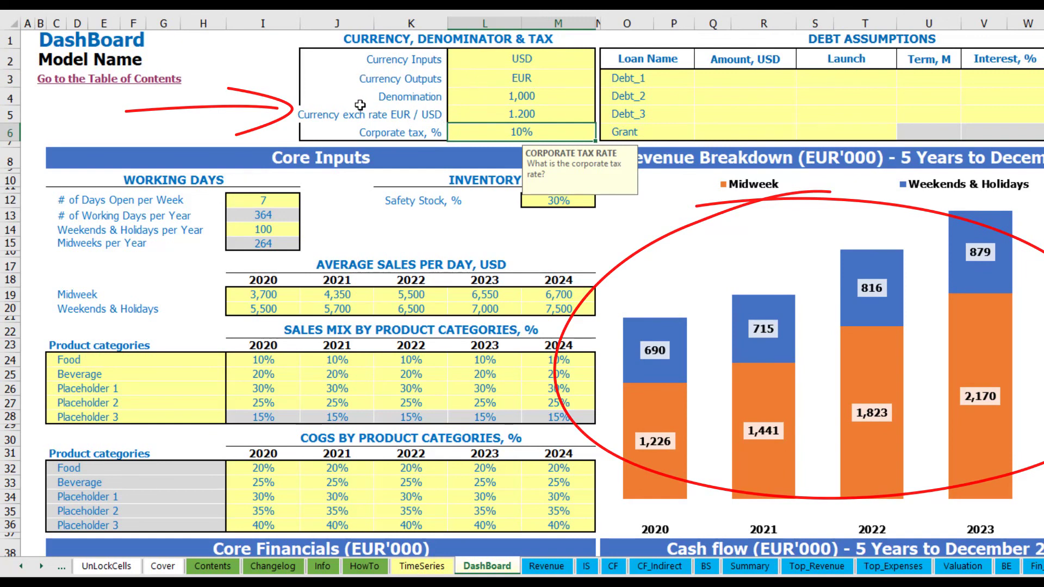
pyautogui.click(496, 58)
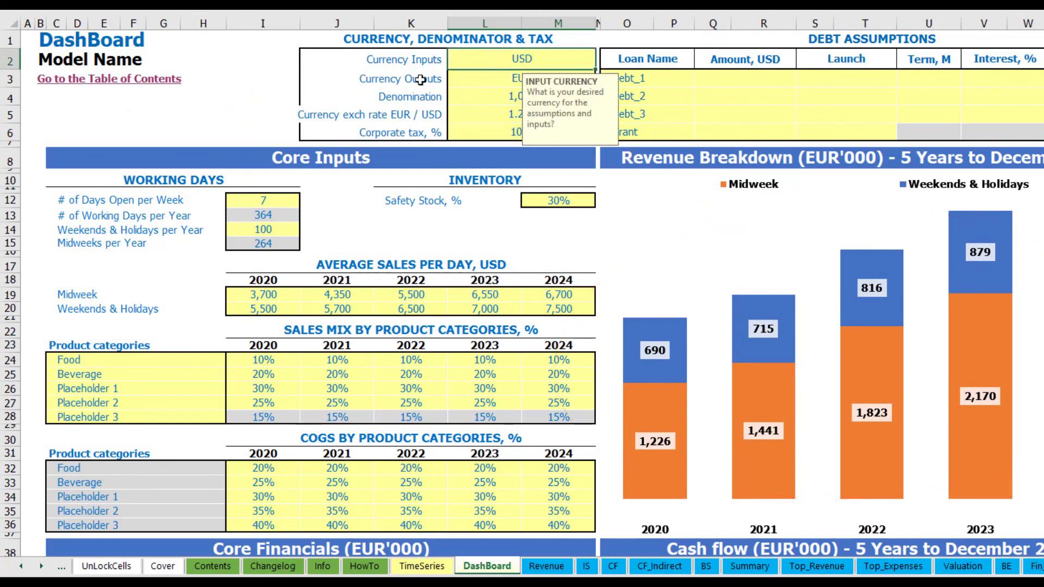
pyautogui.click(484, 80)
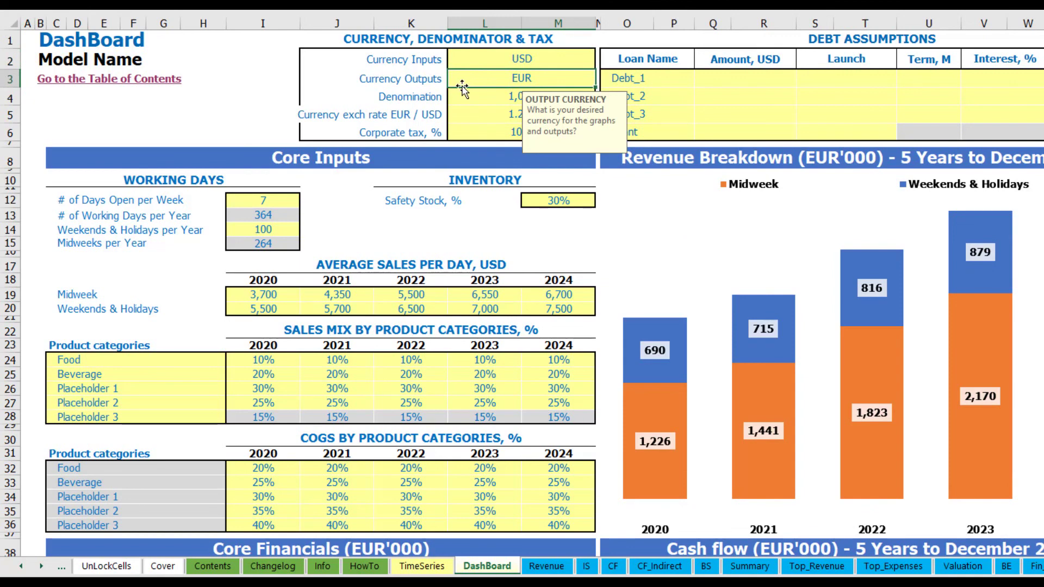
pyautogui.click(469, 114)
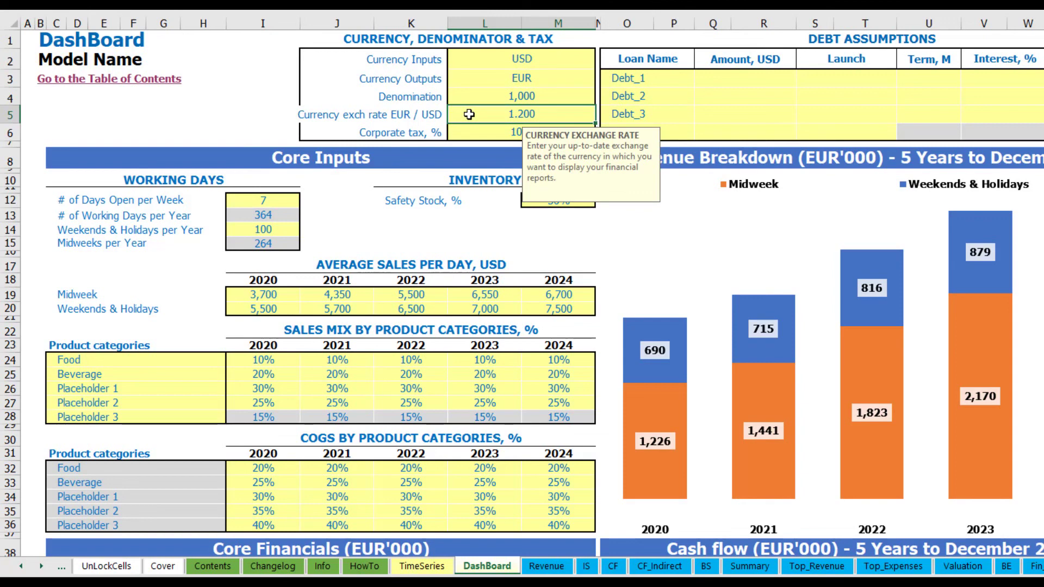
# - Check the outputs denomination against the five-year and 2022 income statement figures and headings on the Summary sheet
pyautogui.click(495, 95)
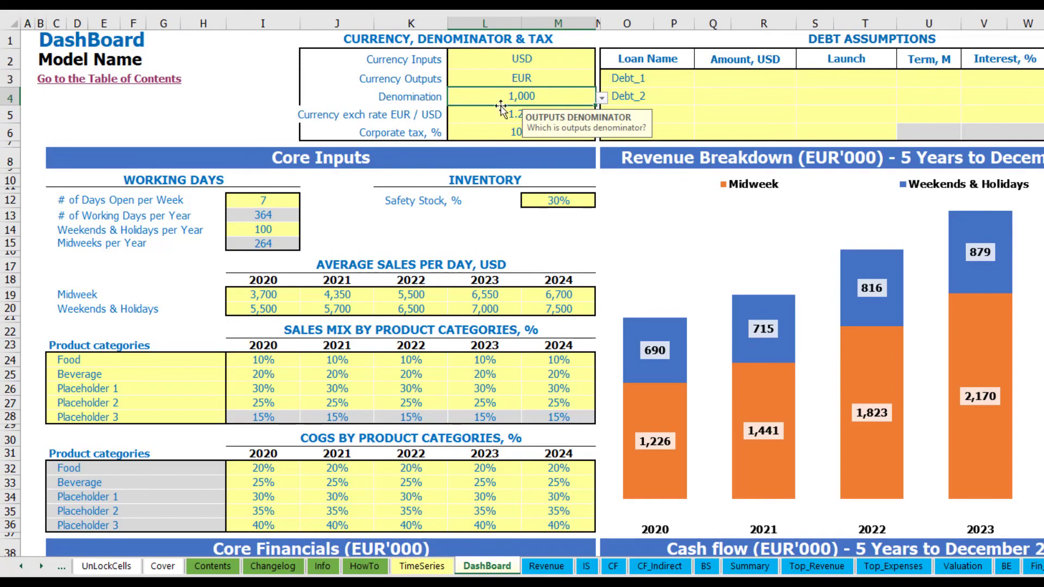
pyautogui.click(750, 566)
pyautogui.click(225, 94)
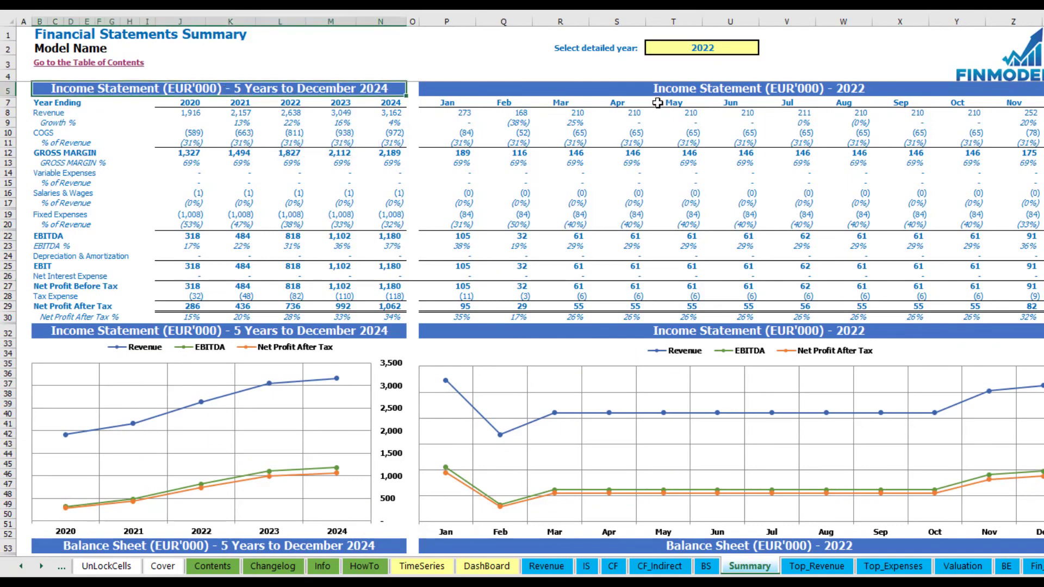
pyautogui.click(760, 85)
pyautogui.click(296, 84)
# - Change the outputs denomination to 1,000,000 and check how the Summary sheet's income statements are displayed
pyautogui.click(487, 567)
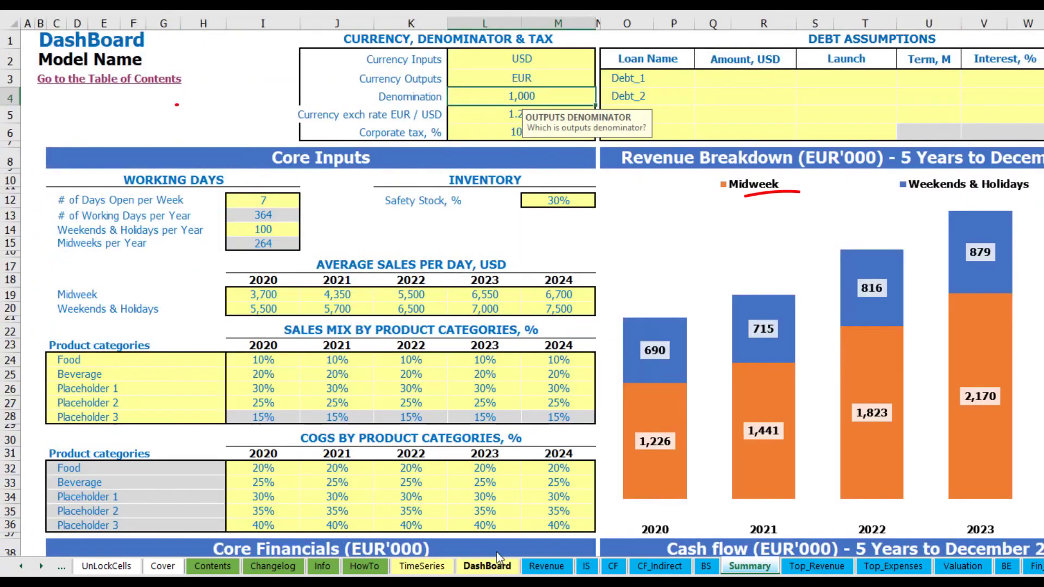
pyautogui.click(602, 98)
pyautogui.click(436, 140)
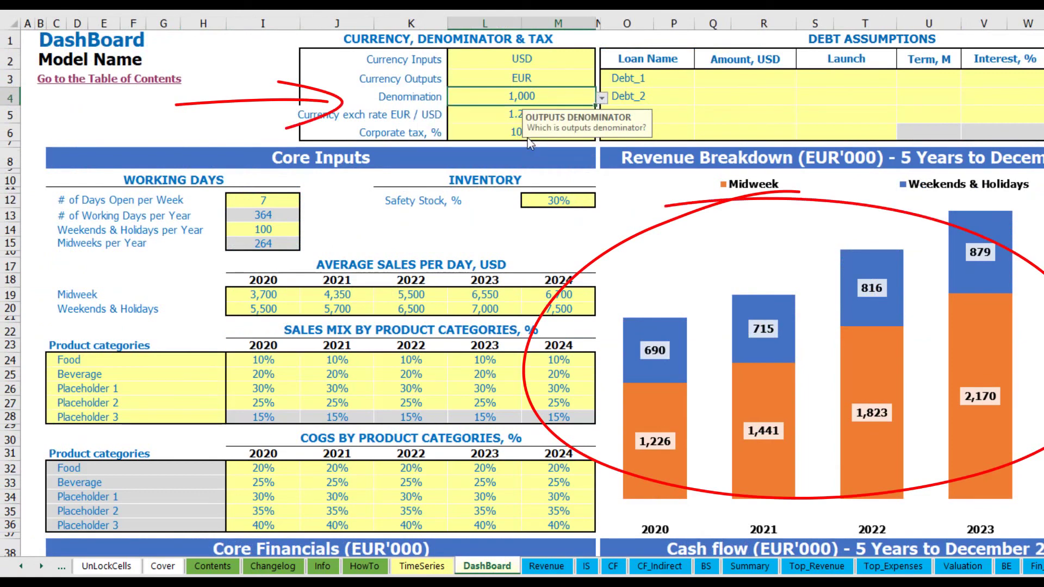
pyautogui.click(745, 567)
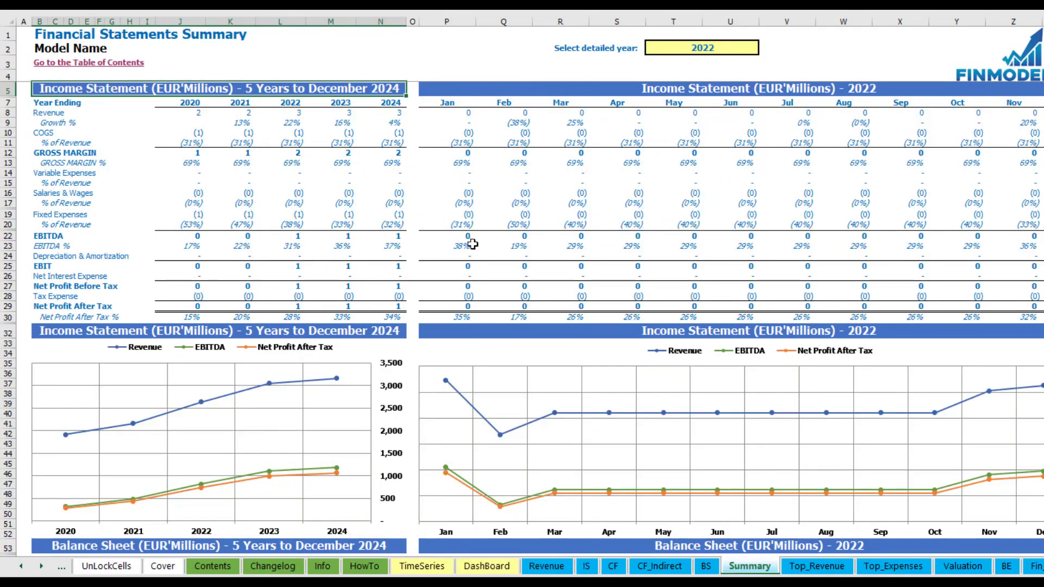
pyautogui.click(570, 89)
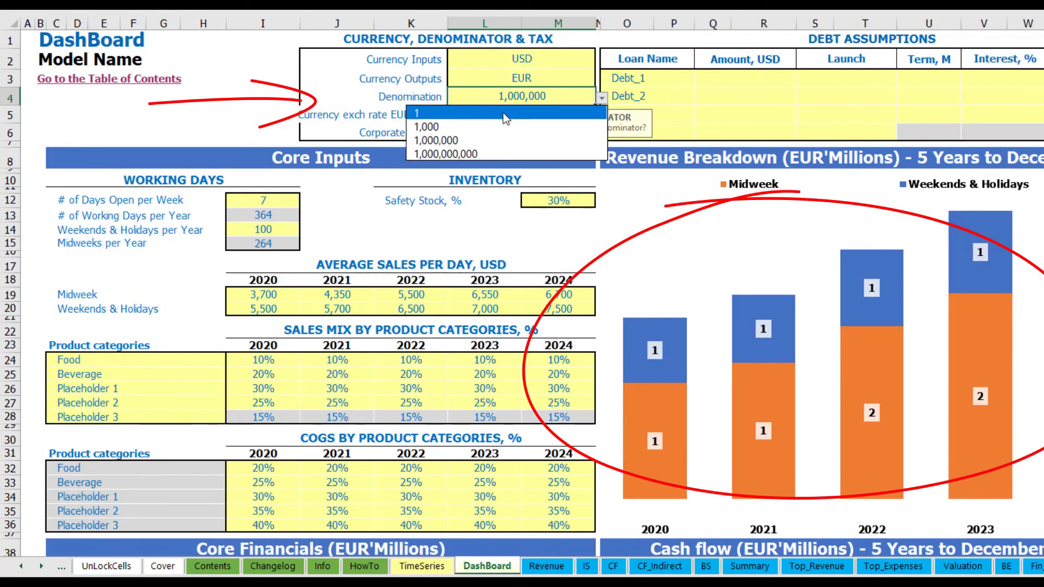
# - Set the outputs denomination to 1 and check the income statements on the Summary sheet
pyautogui.click(503, 113)
pyautogui.click(750, 566)
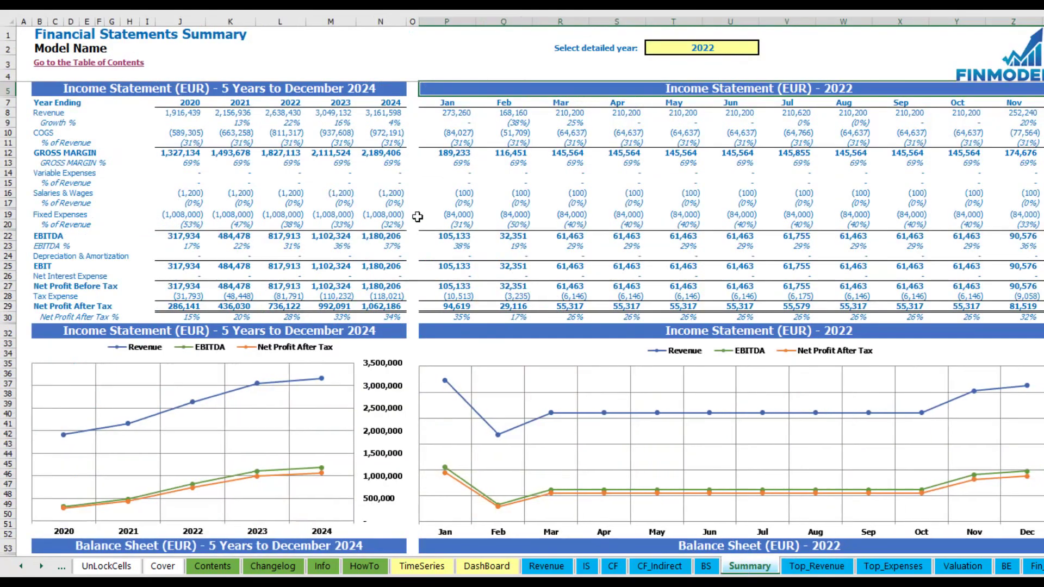
# - Set the corporate tax to 15% on the DashBoard and check the monthly Tax Expense row in the income statement
pyautogui.click(487, 566)
pyautogui.click(491, 125)
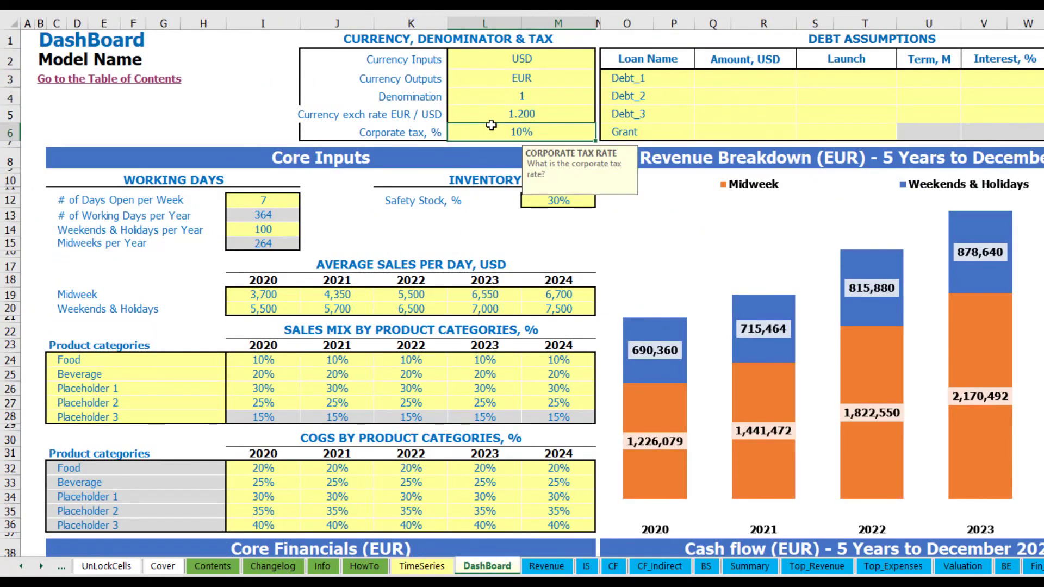
pyautogui.write('15')
pyautogui.press('Return')
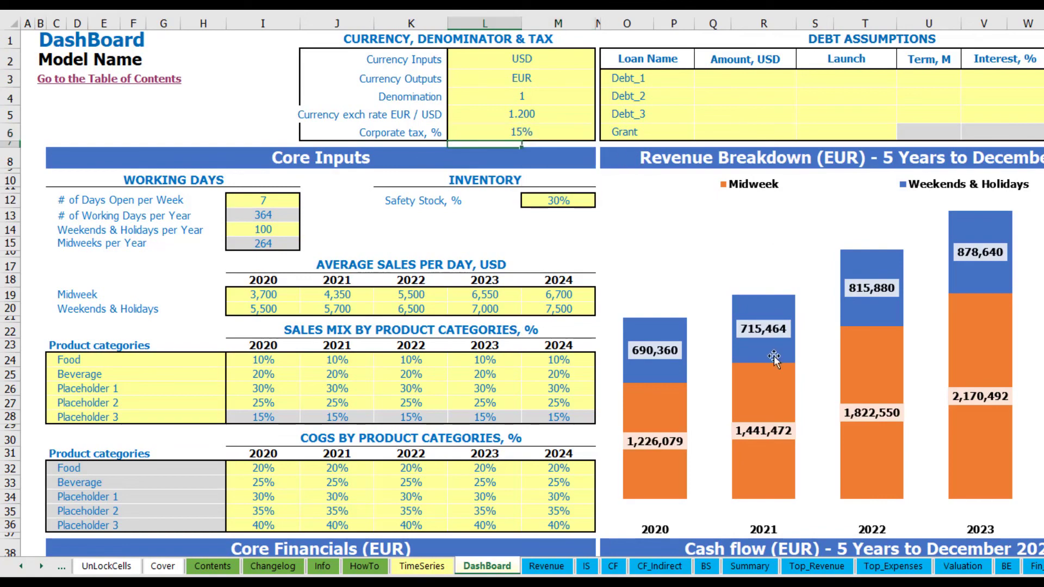
pyautogui.click(587, 566)
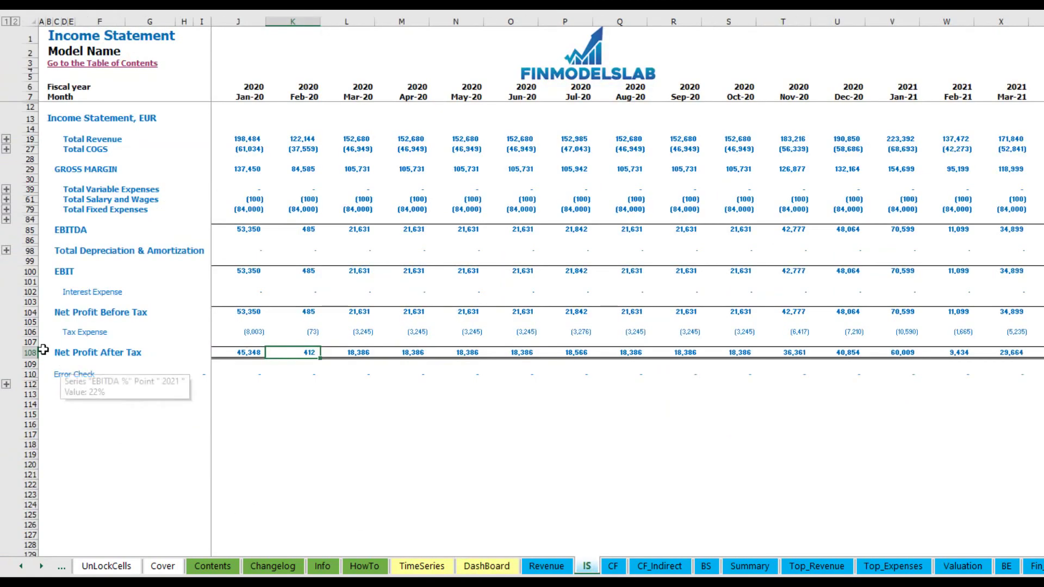
pyautogui.click(31, 332)
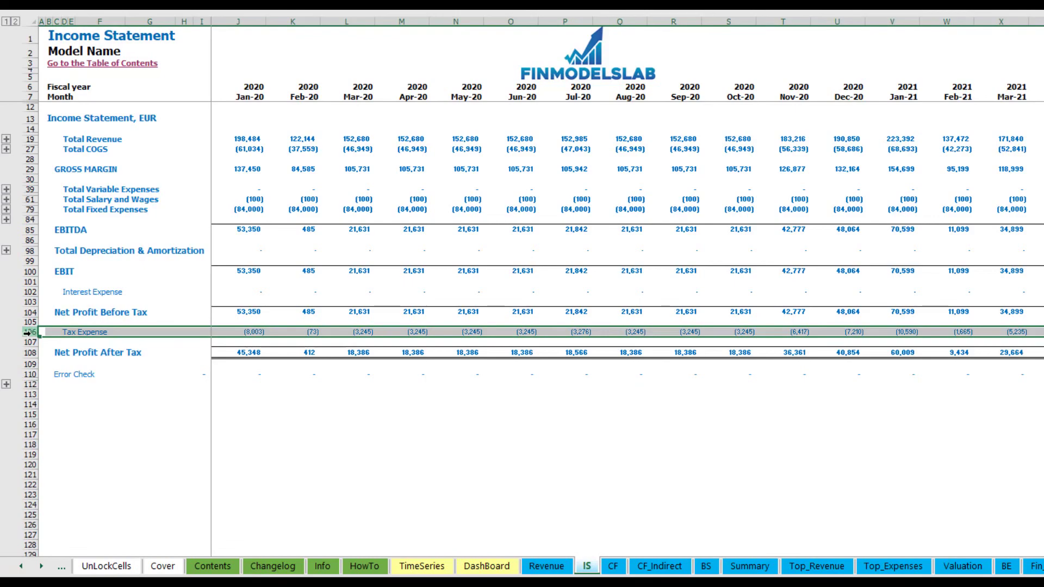